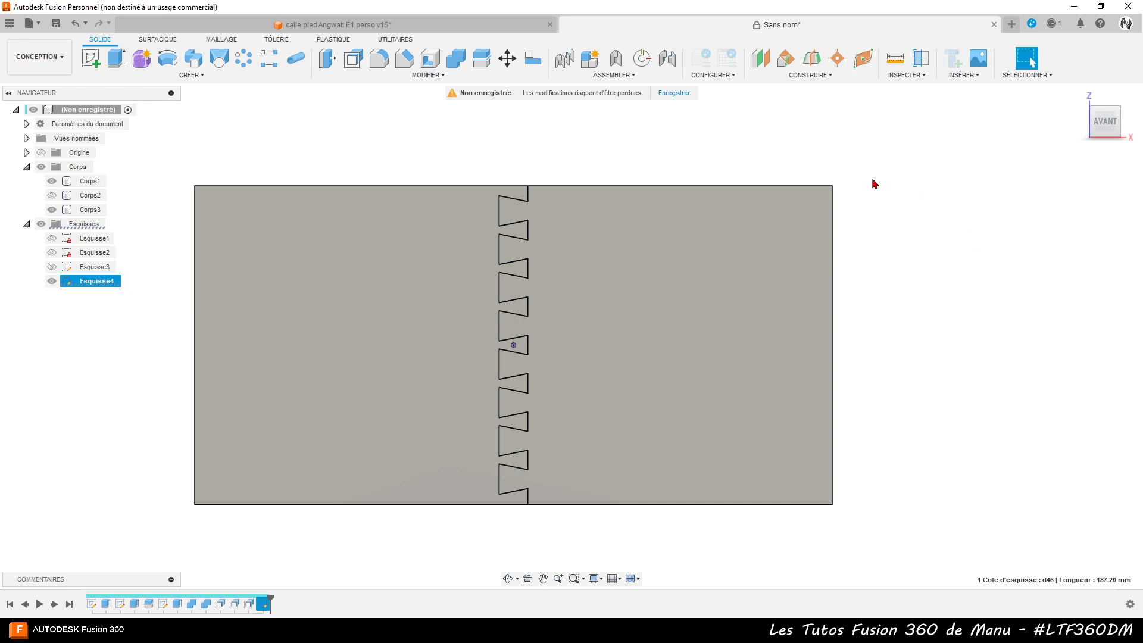
- Examine the dovetail variable definitions and calculation formulas written above the reference boards
left_click(727, 370)
scroll(637, 426, "down", 4)
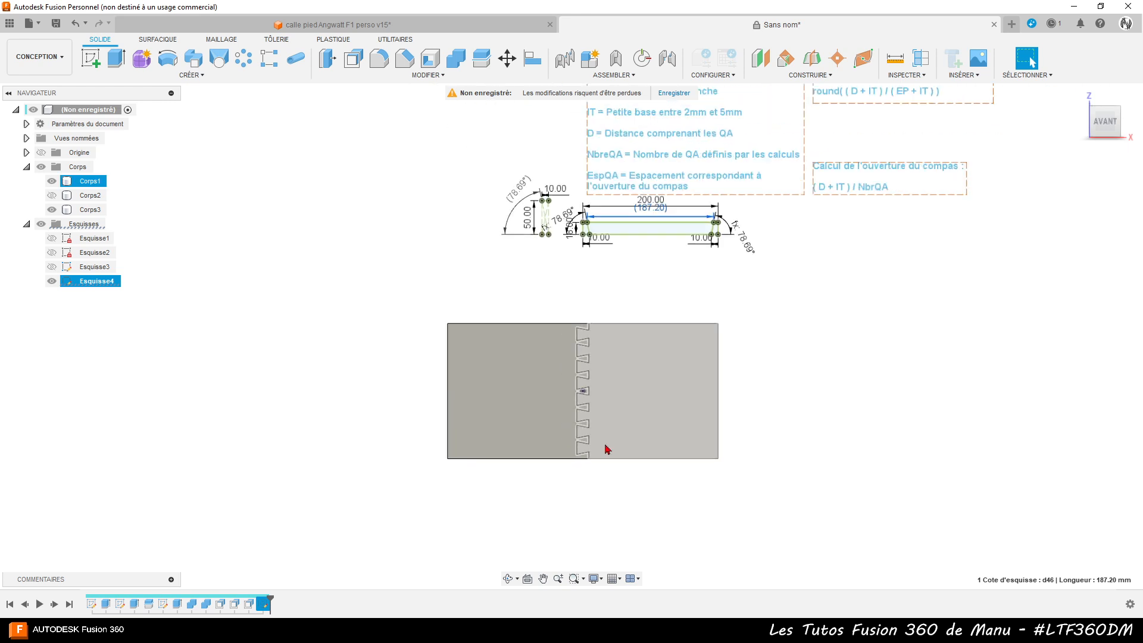
key("Escape")
scroll(747, 142, "up", 3)
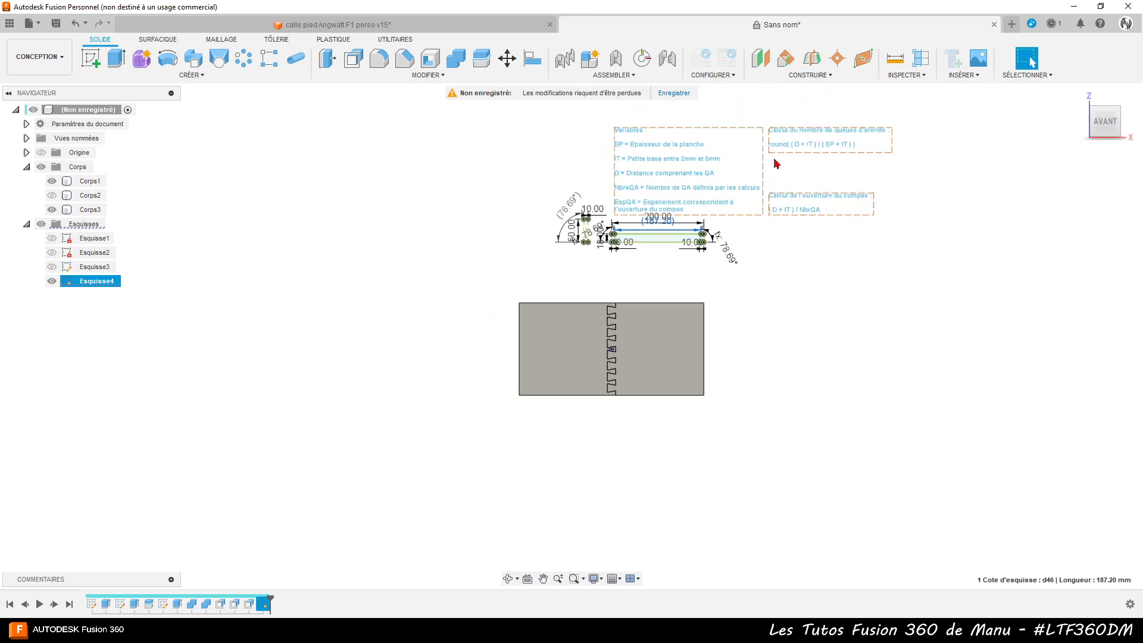
scroll(962, 255, "up", 2)
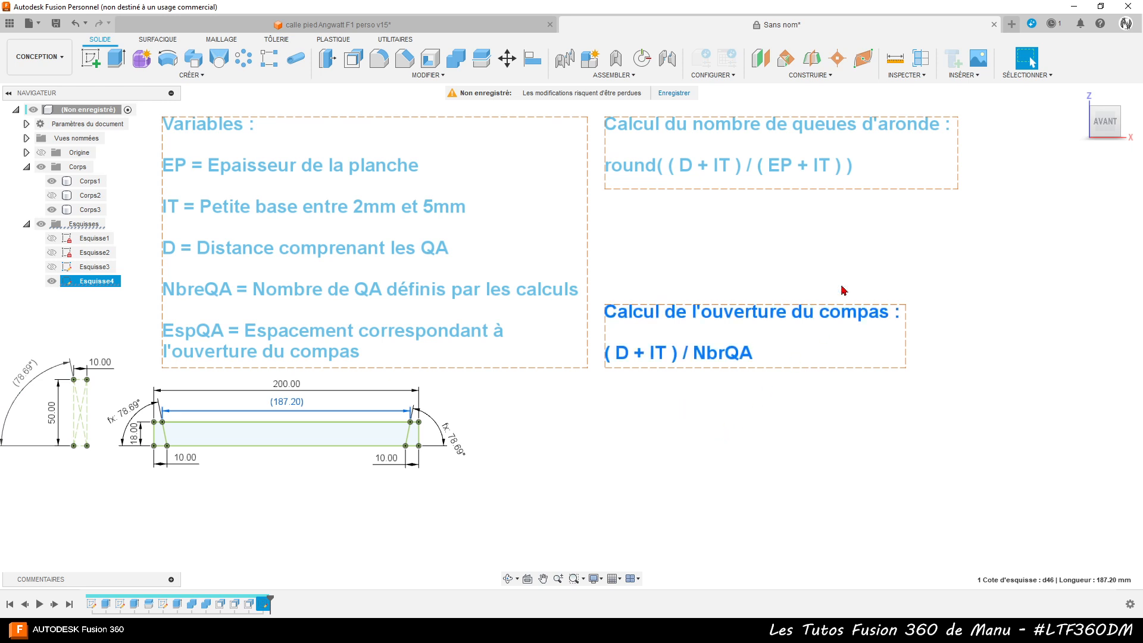
- Start a box in a new design, with its first corner at the origin on the front plane
left_click(1010, 24)
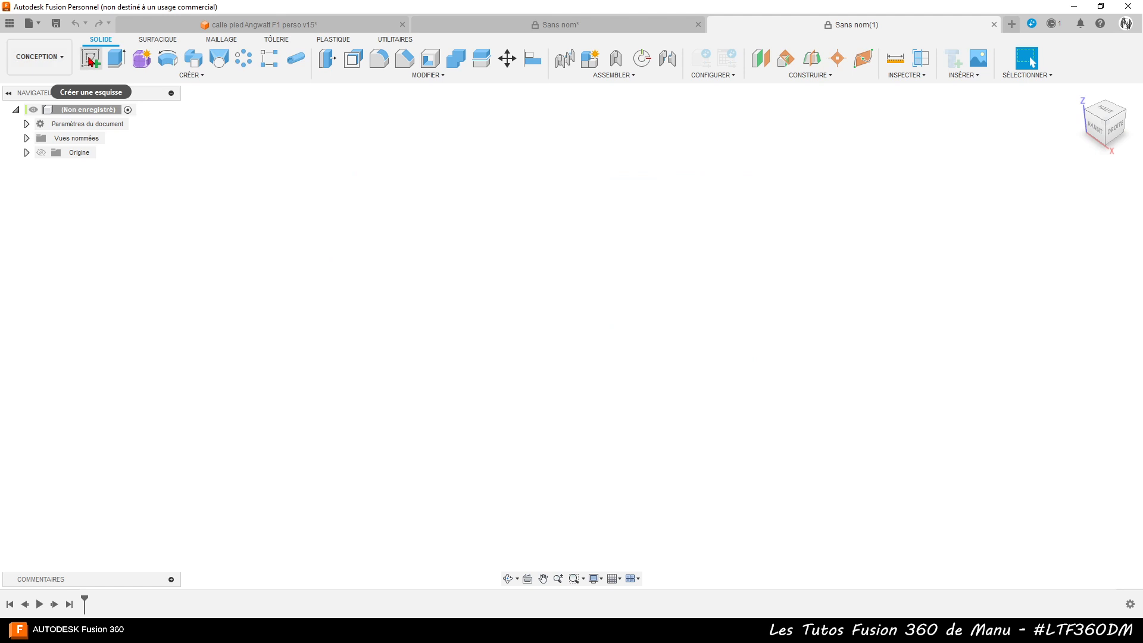
left_click(117, 59)
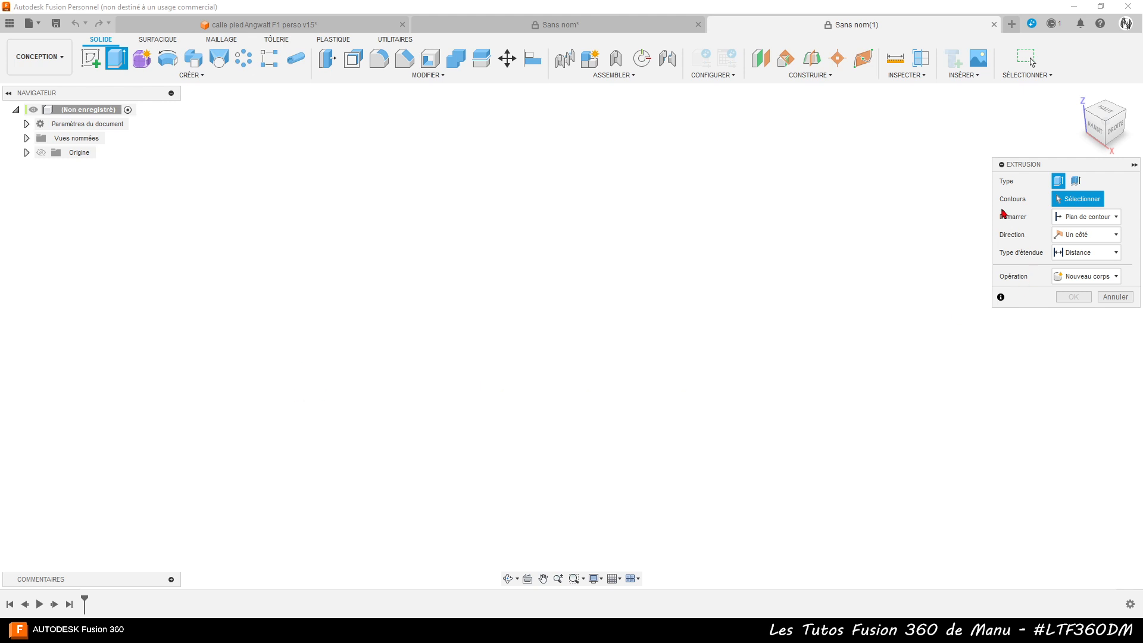
left_click(173, 76)
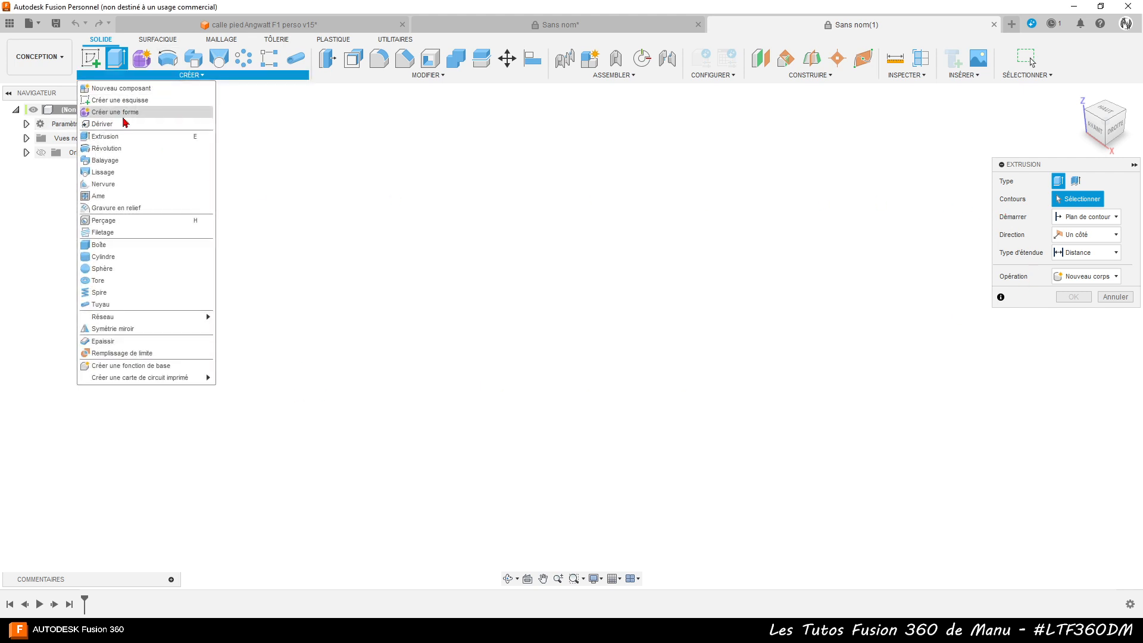
left_click(127, 247)
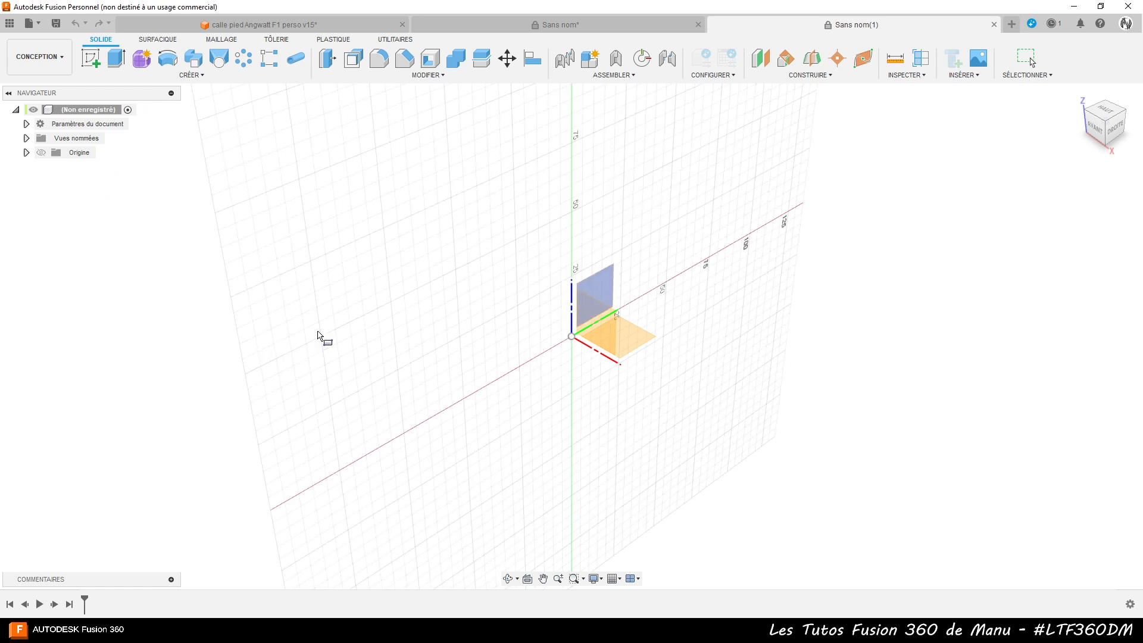
left_click(576, 331)
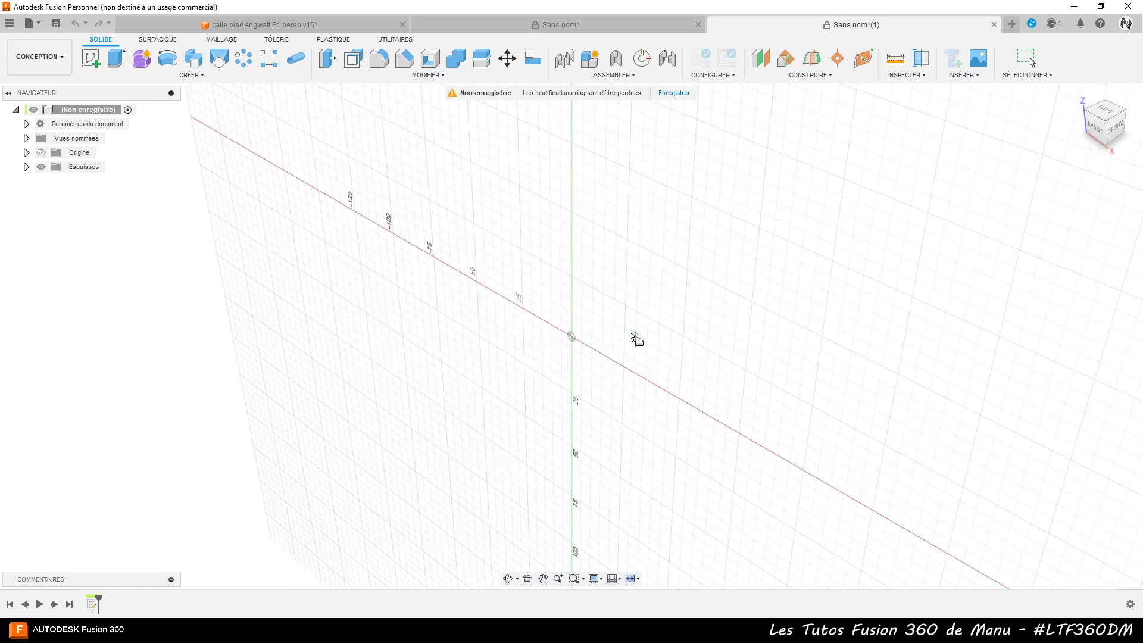
left_click(572, 336)
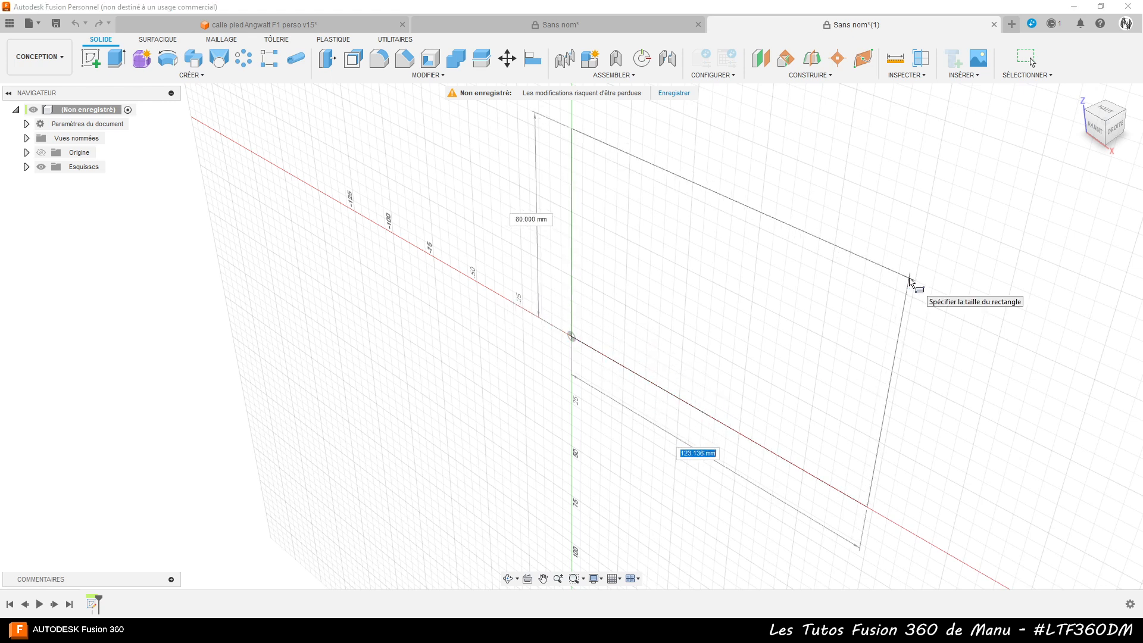
- Size the box to 400 mm length, 150 mm width and 18 mm height as a new body
type("400")
key("Tab")
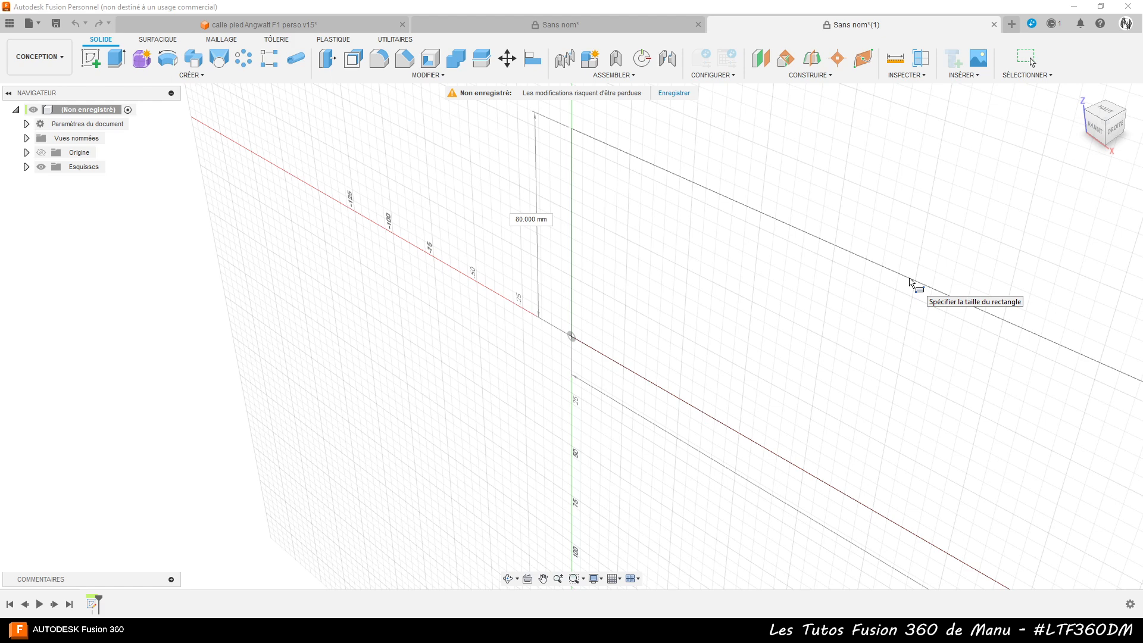
key("Tab")
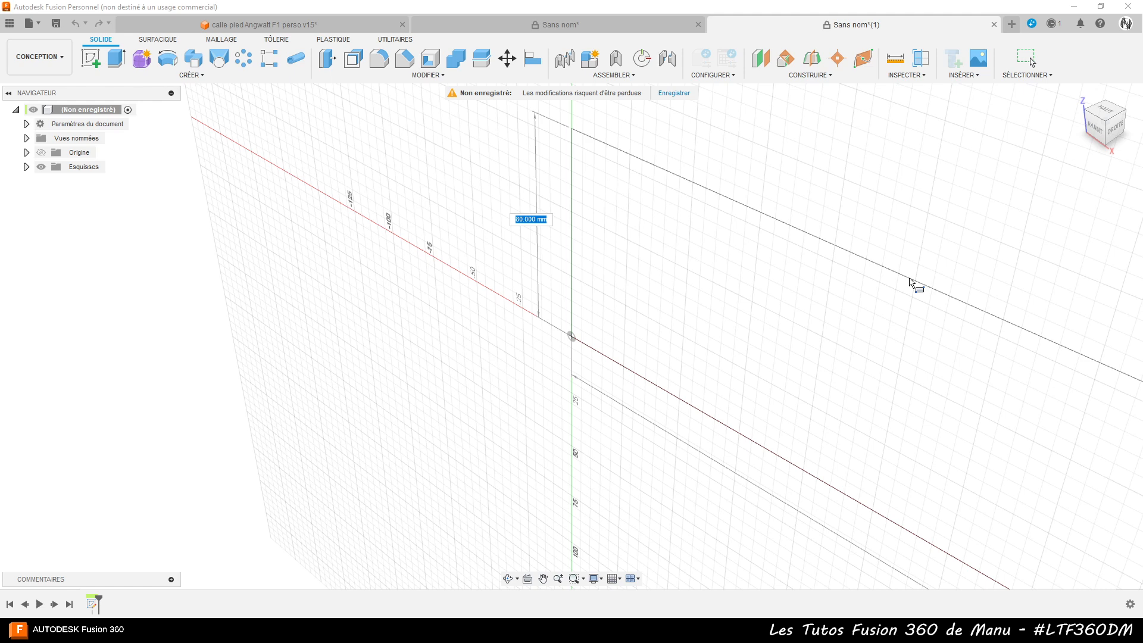
type("150")
key("Tab")
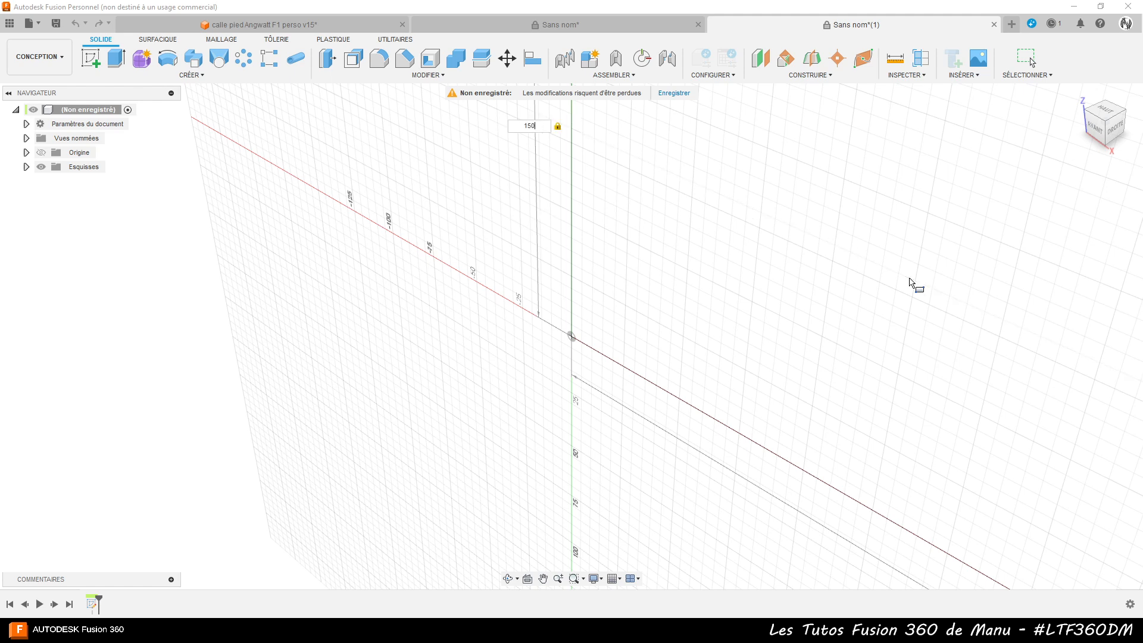
key("Return")
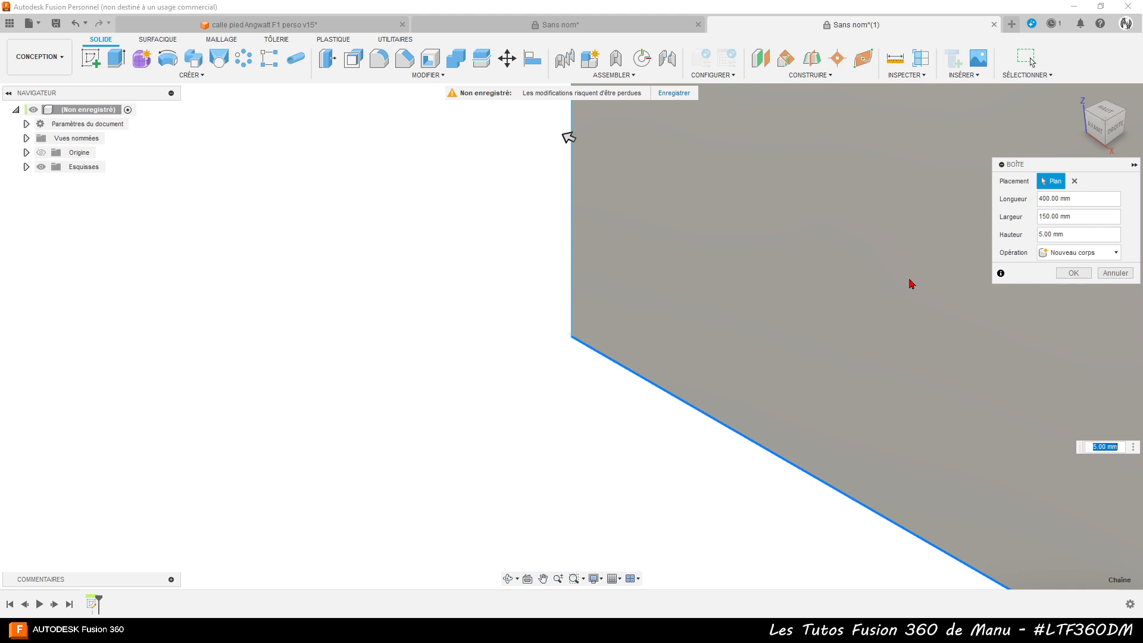
type("18")
key("Return")
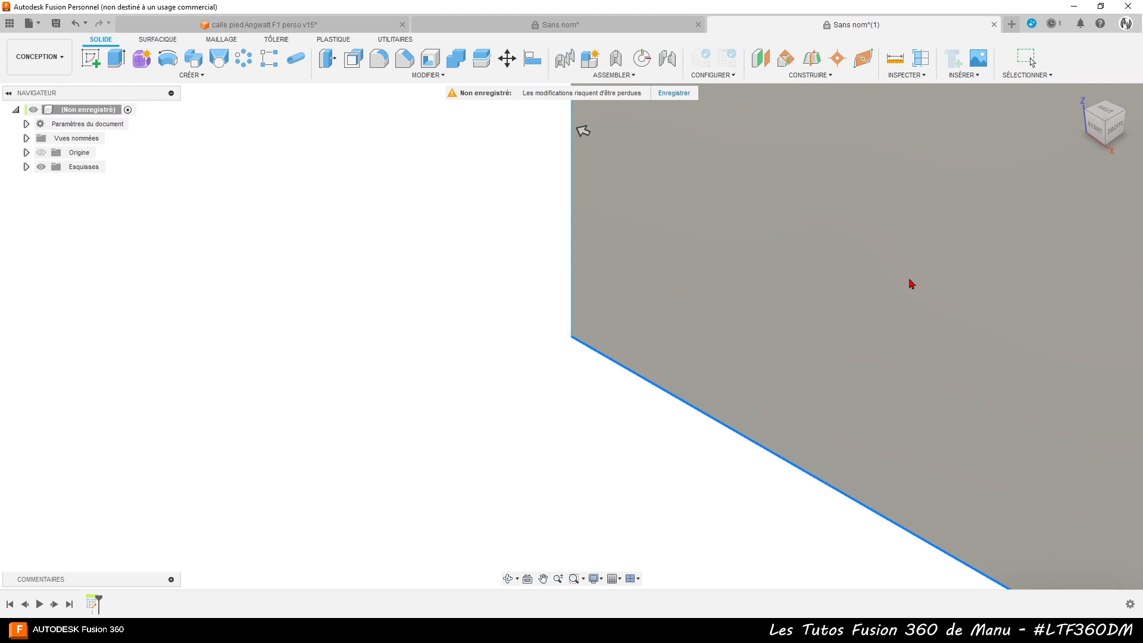
- Create a sketch on the board's large front face and project the face's outline into it
scroll(285, 351, "down", 3)
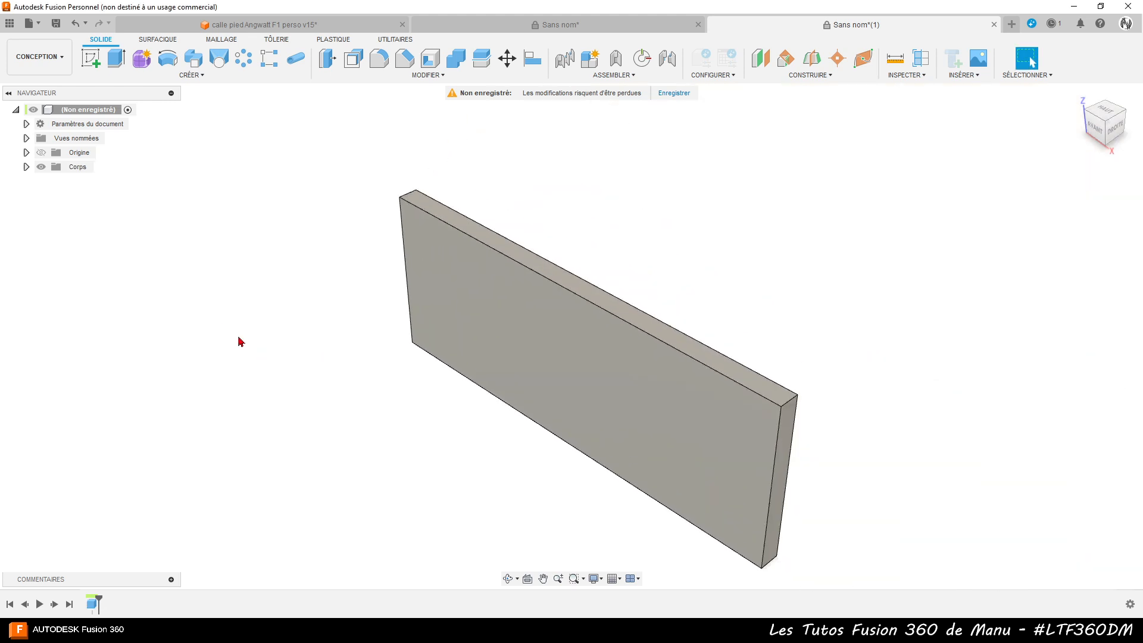
scroll(237, 269, "down", 2)
scroll(464, 395, "up", 3)
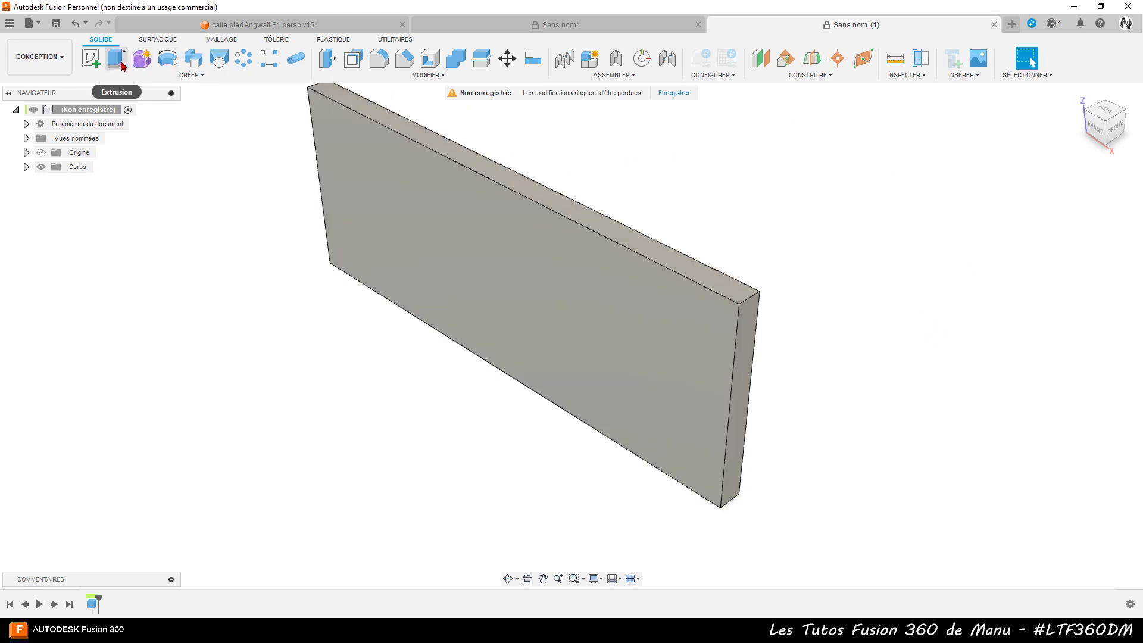
left_click(91, 58)
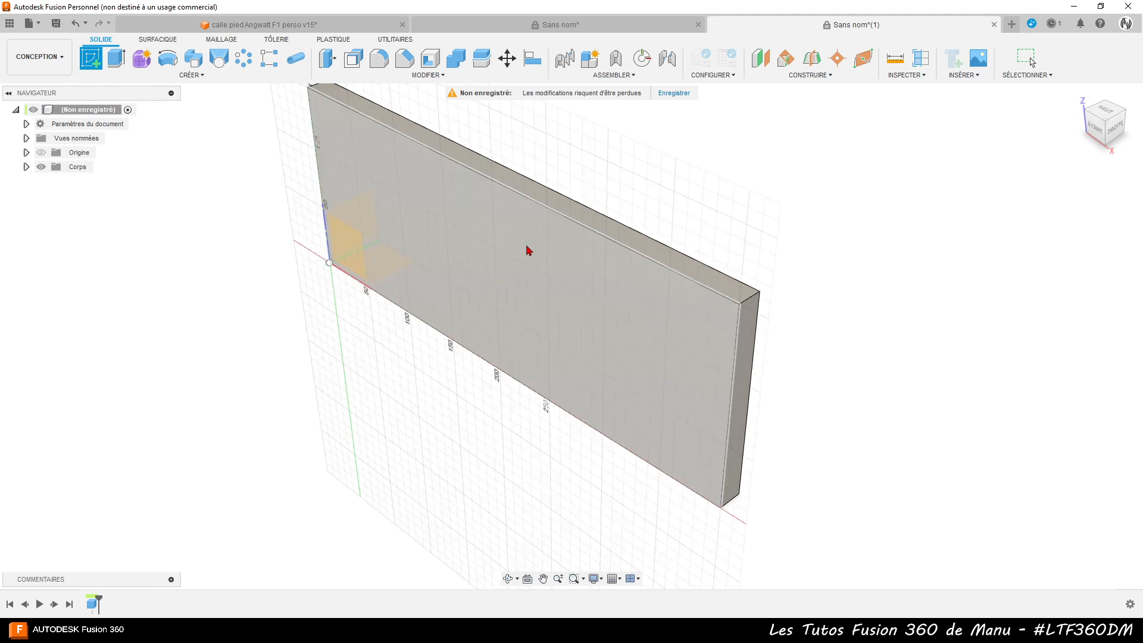
left_click(527, 265)
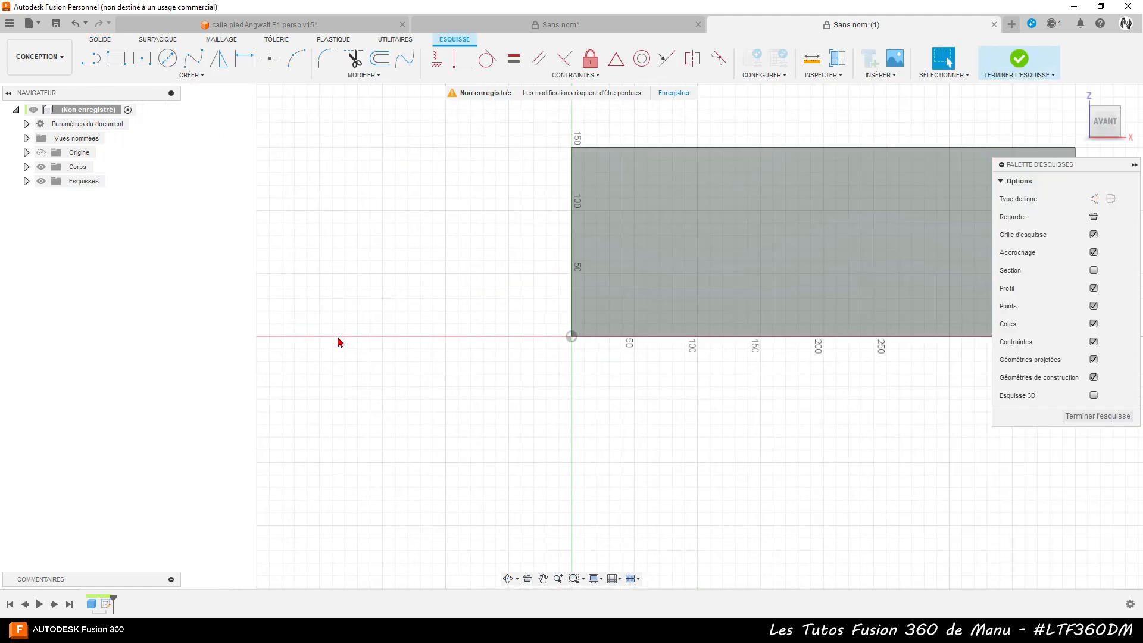
scroll(214, 413, "down", 2)
scroll(615, 341, "up", 5)
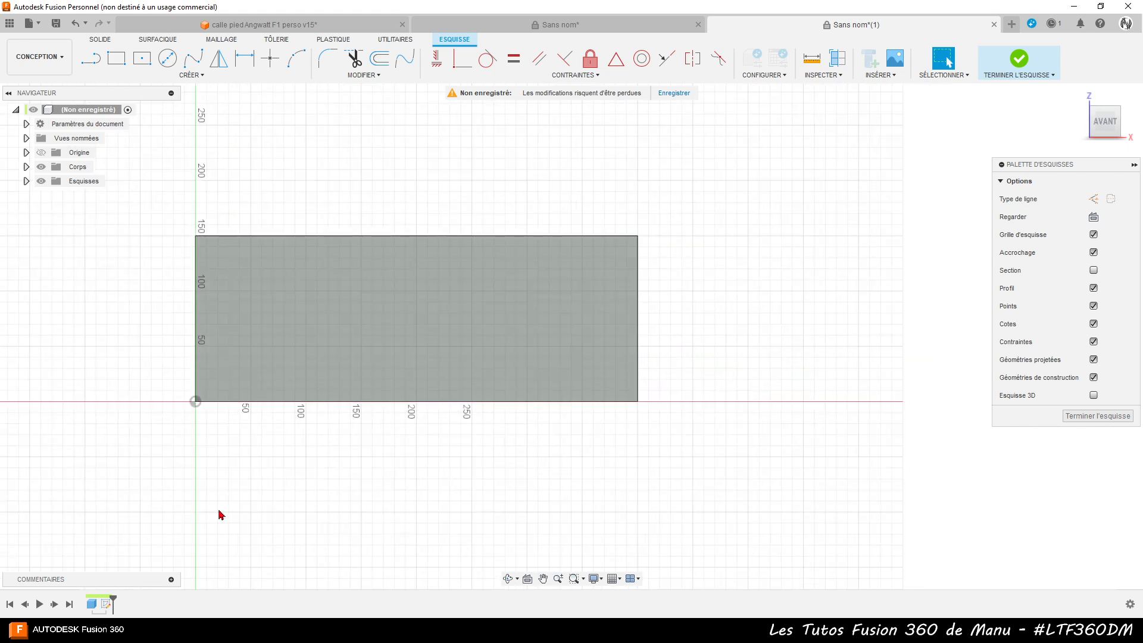
key("p")
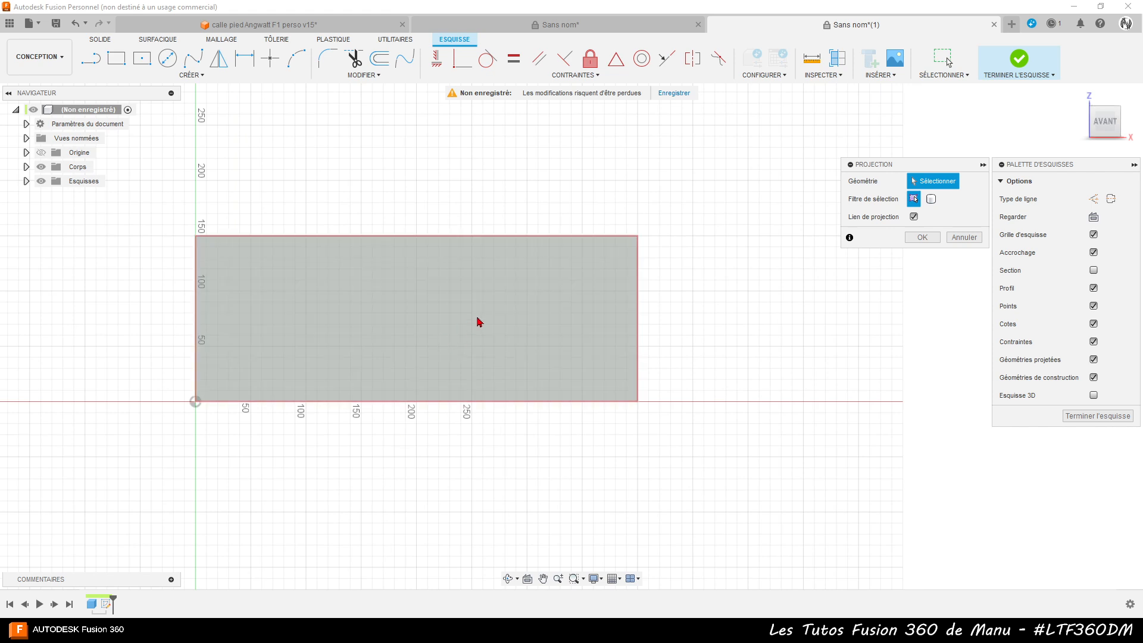
left_click(419, 304)
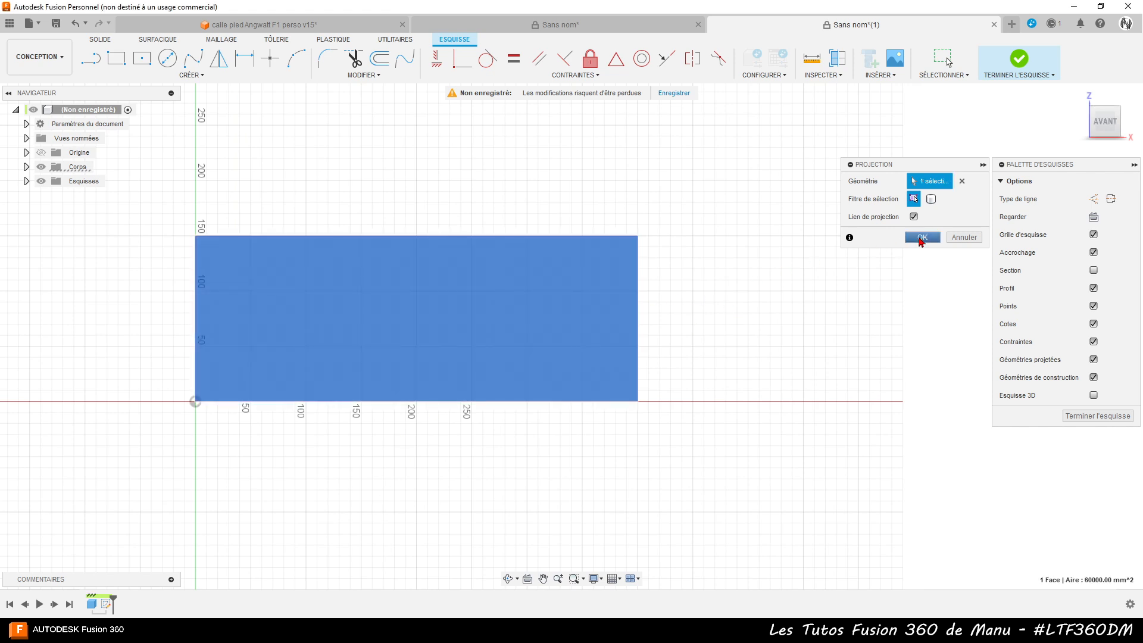
left_click(920, 238)
- Draw a vertical line from the midpoint of the board's upper edge to the midpoint of its lower edge
left_click(90, 57)
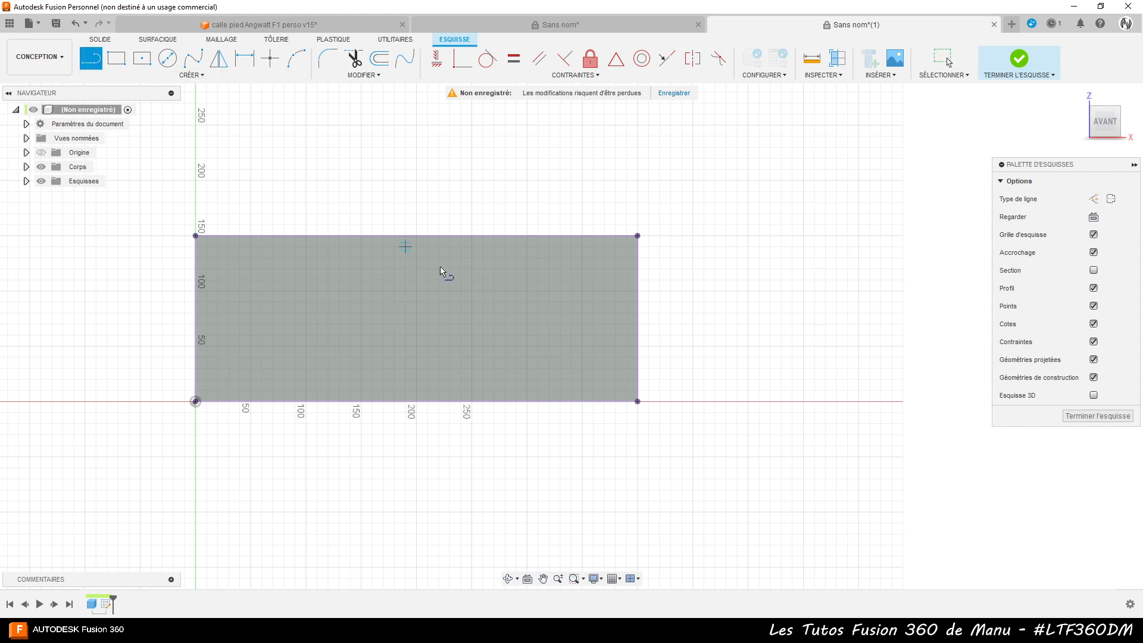
left_click(419, 236)
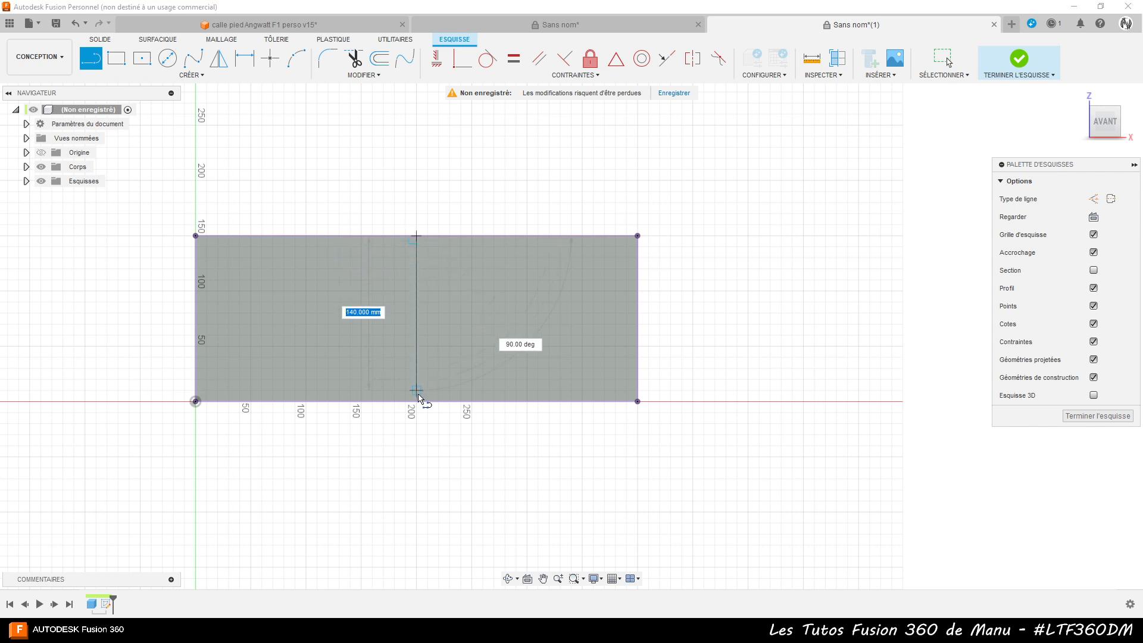
left_click(417, 401)
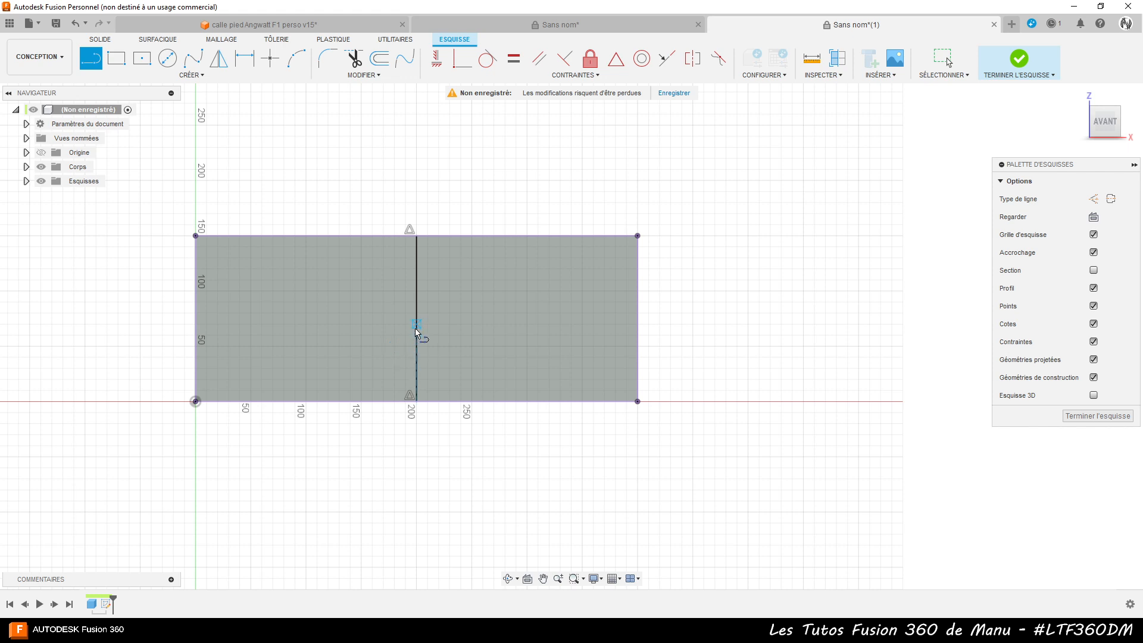
- Draw two full-height vertical lines about 20 mm apart, one on each side of the centre line
scroll(418, 334, "up", 4)
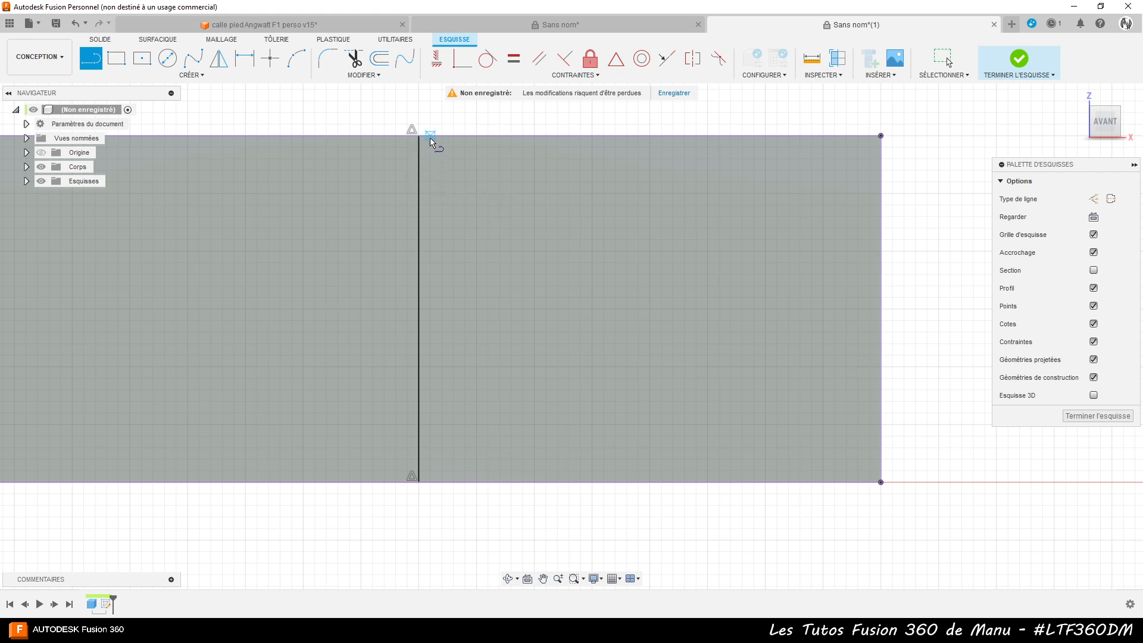
left_click(395, 136)
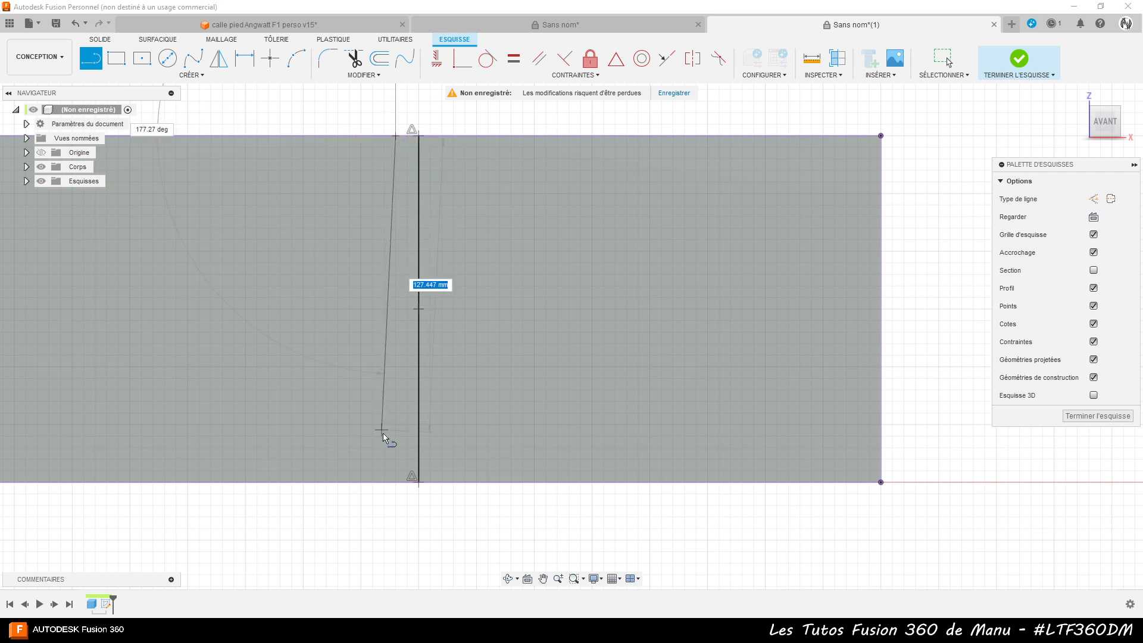
double_click(395, 482)
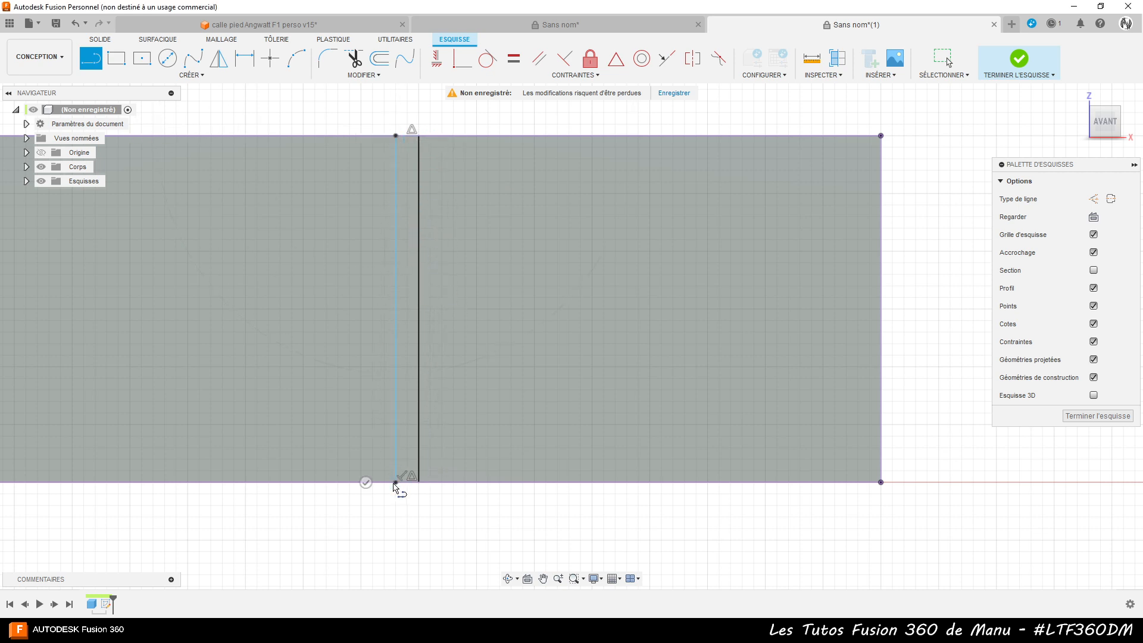
left_click(441, 137)
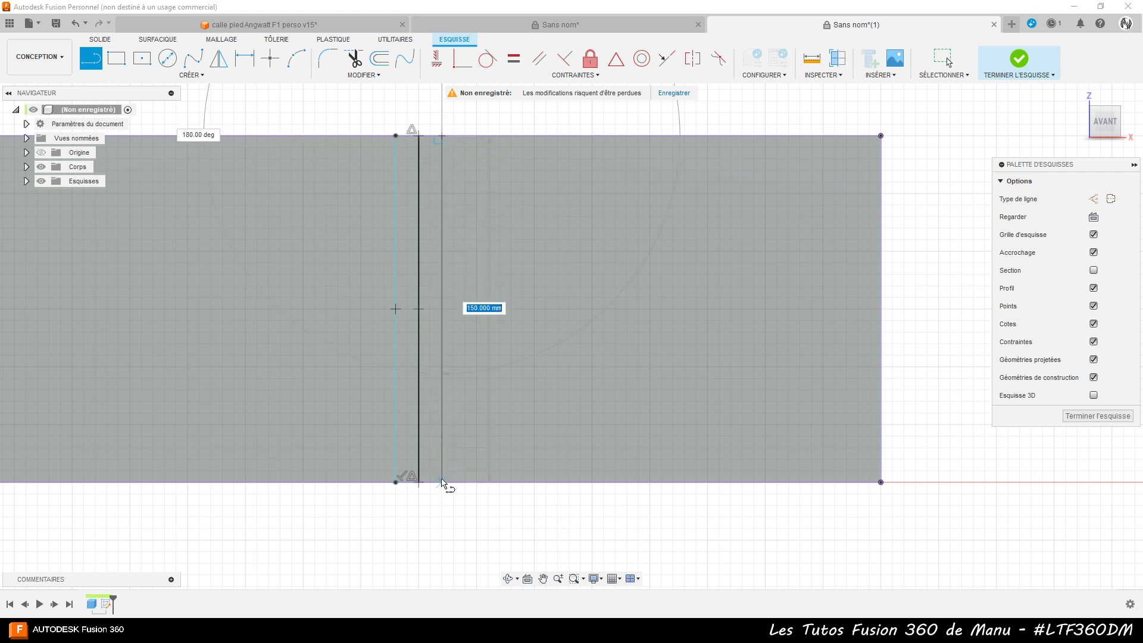
double_click(442, 482)
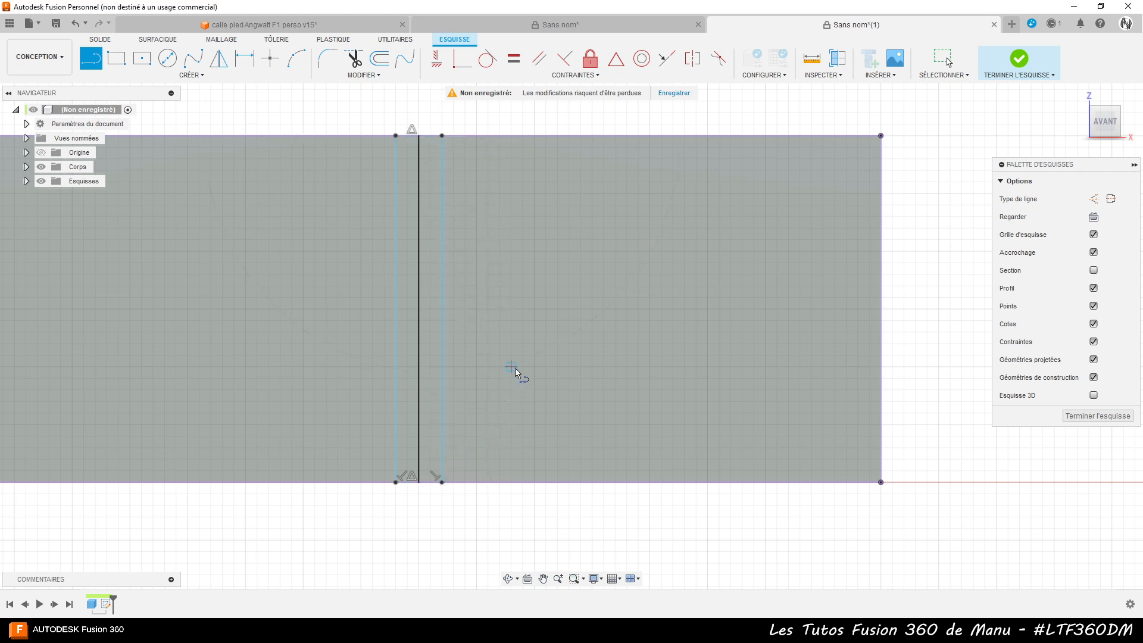
- Constrain the two side lines as symmetric about the centre line and convert the centre line to construction geometry
left_click(694, 59)
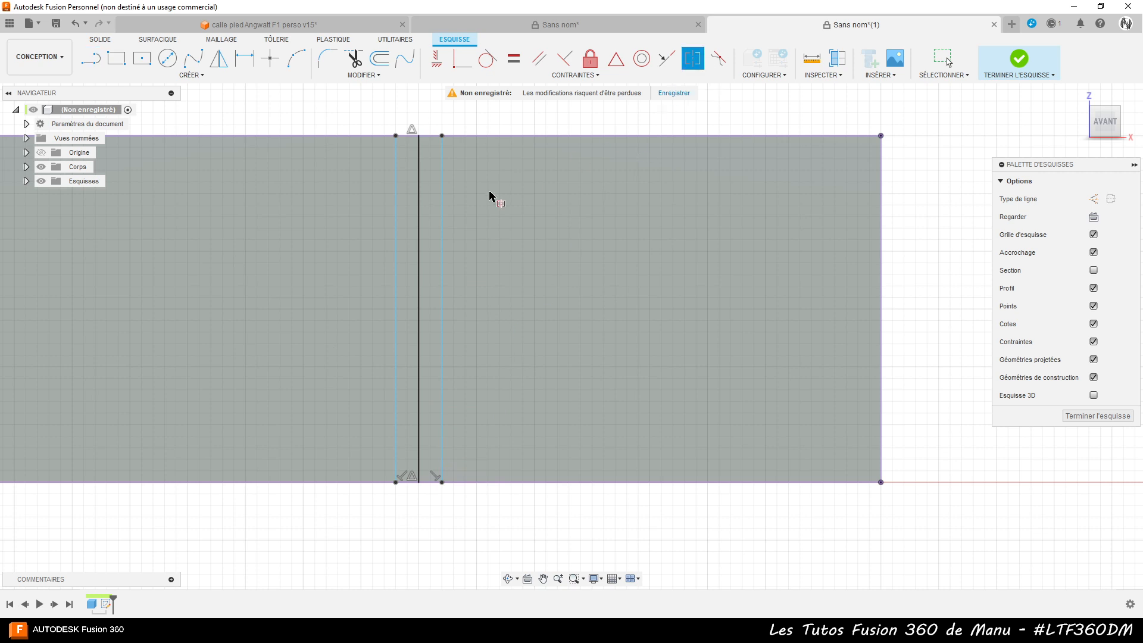
left_click(396, 216)
left_click(442, 209)
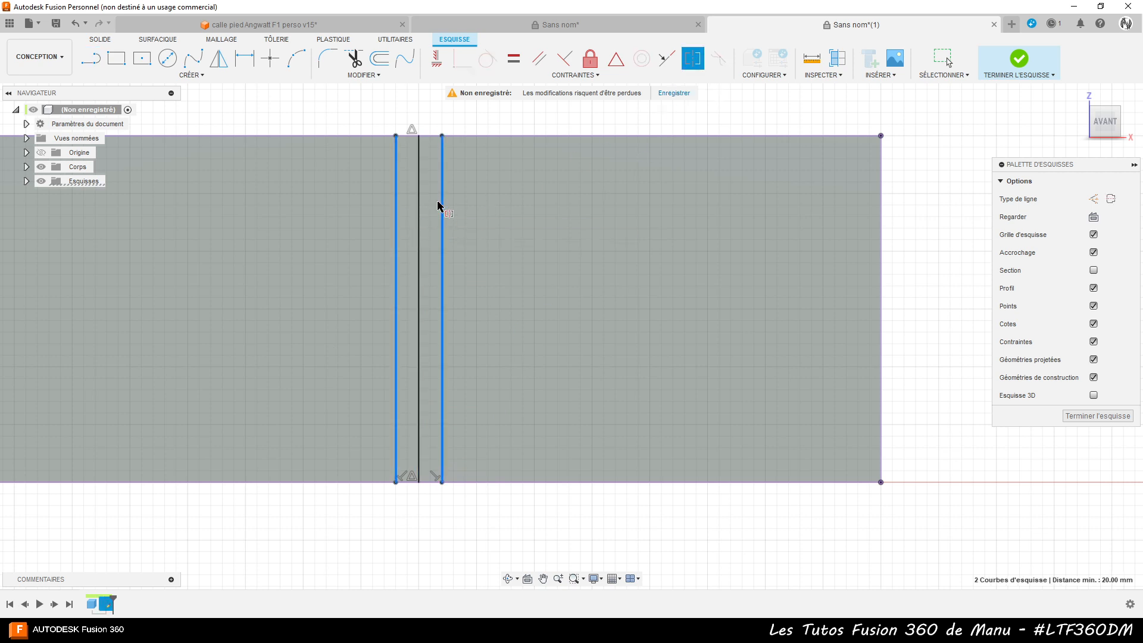
left_click(420, 204)
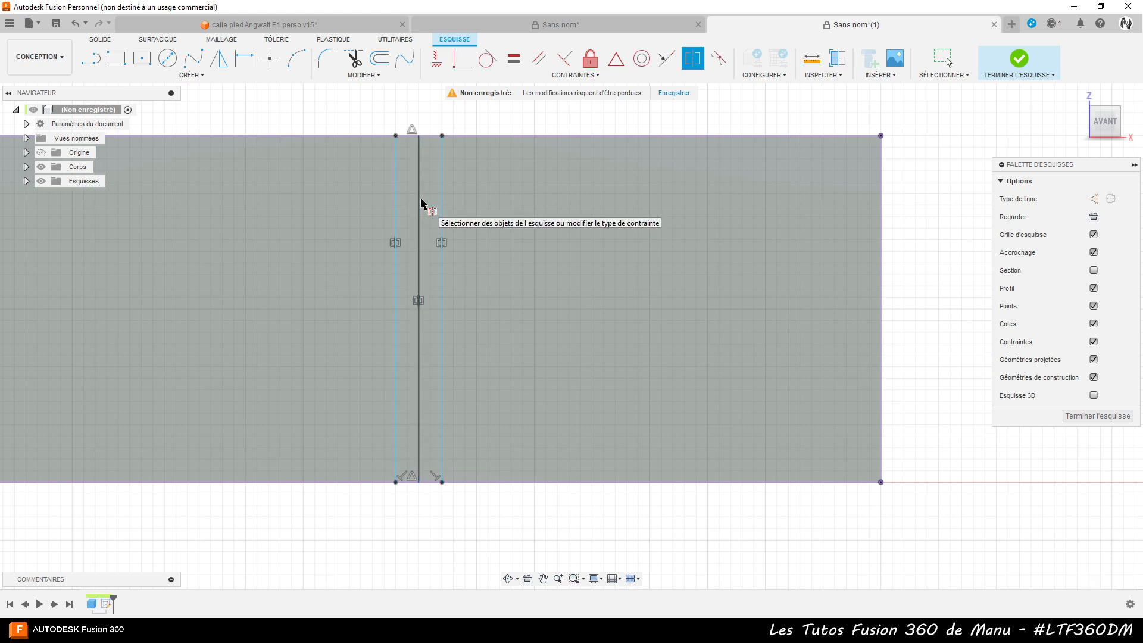
key("Escape")
left_click(420, 197)
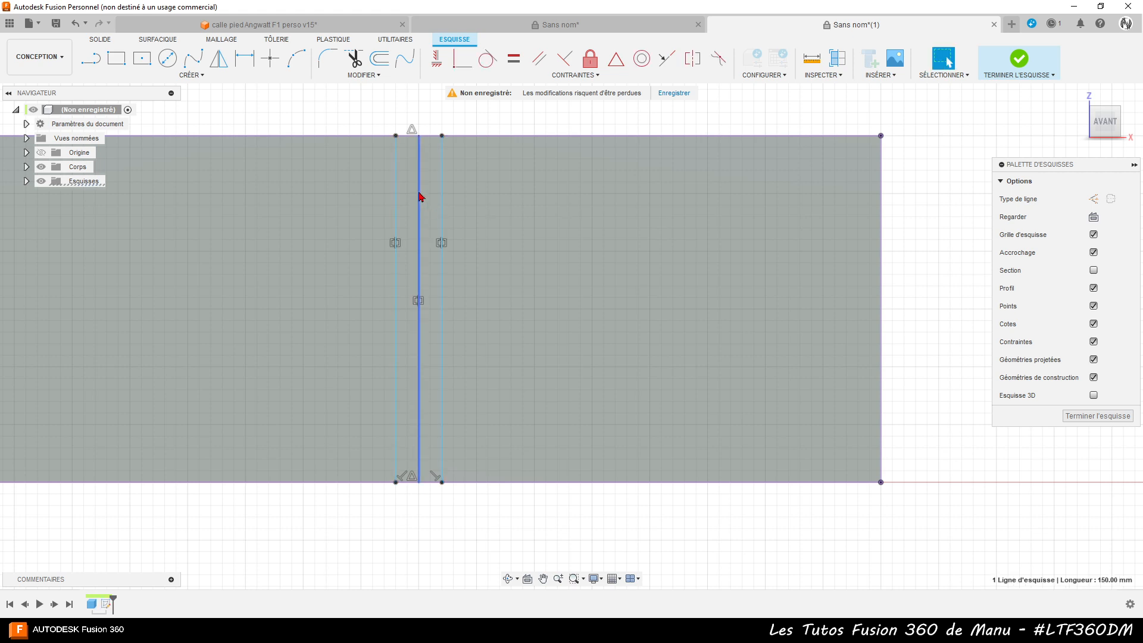
key("x")
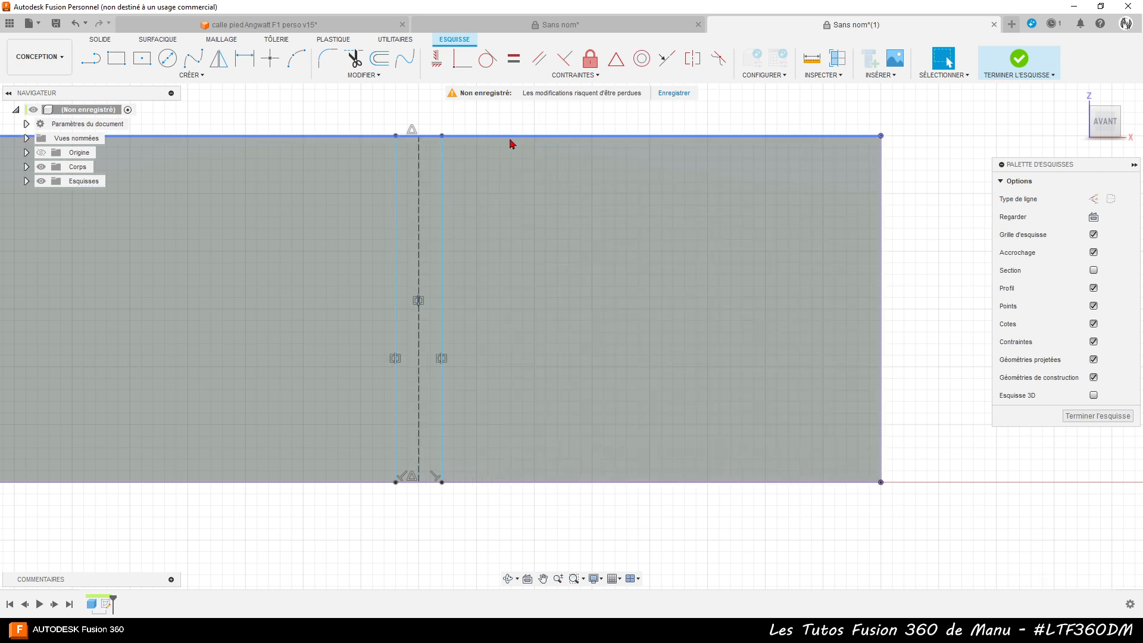
- Dimension the distance between the two side lines as 18 mm and finish the sketch
key("d")
left_click(396, 157)
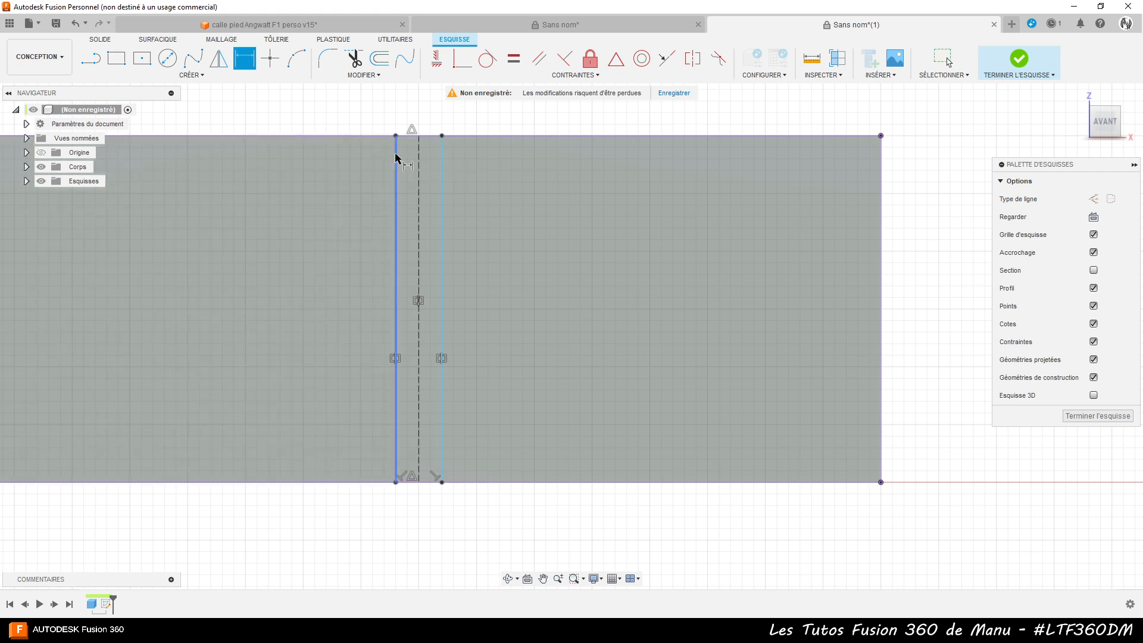
left_click(443, 156)
left_click(419, 116)
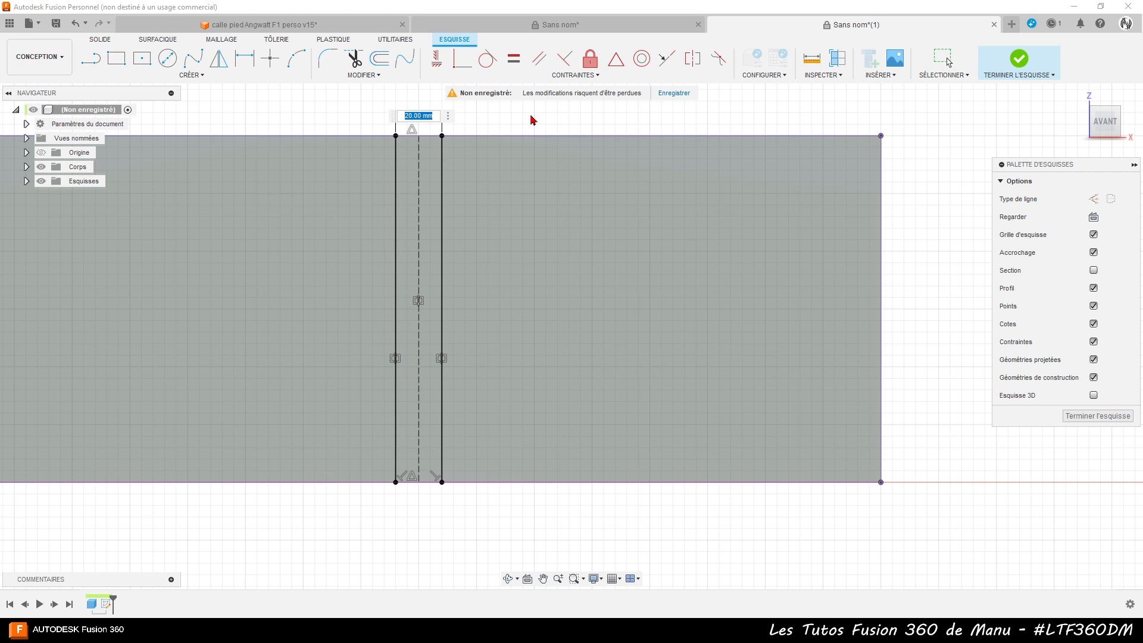
type("18")
key("Return")
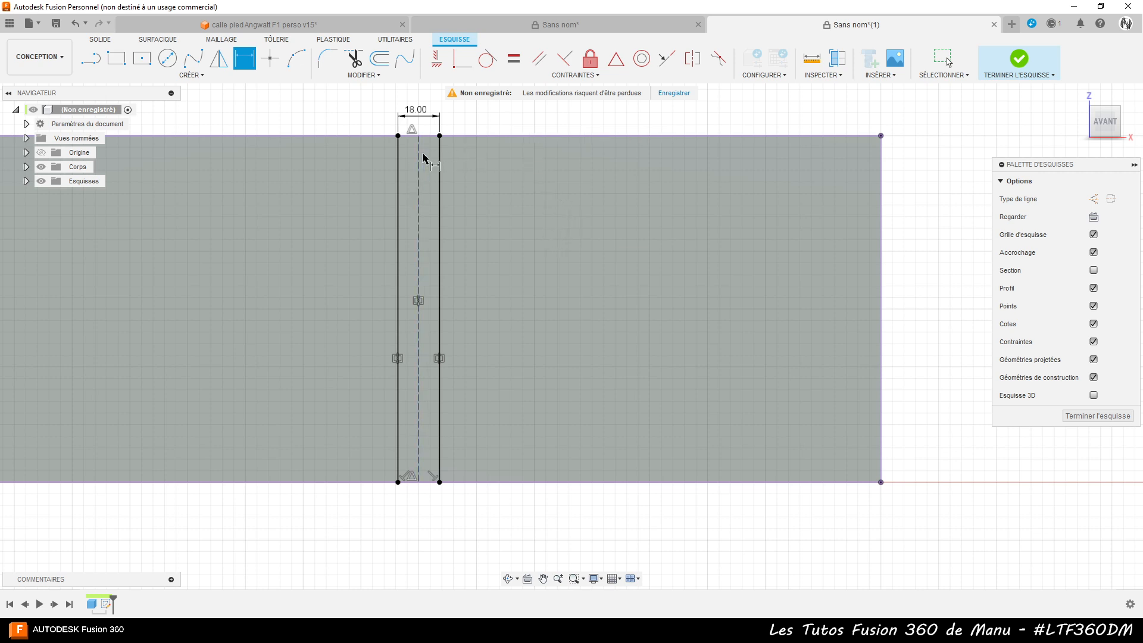
scroll(730, 366, "down", 1)
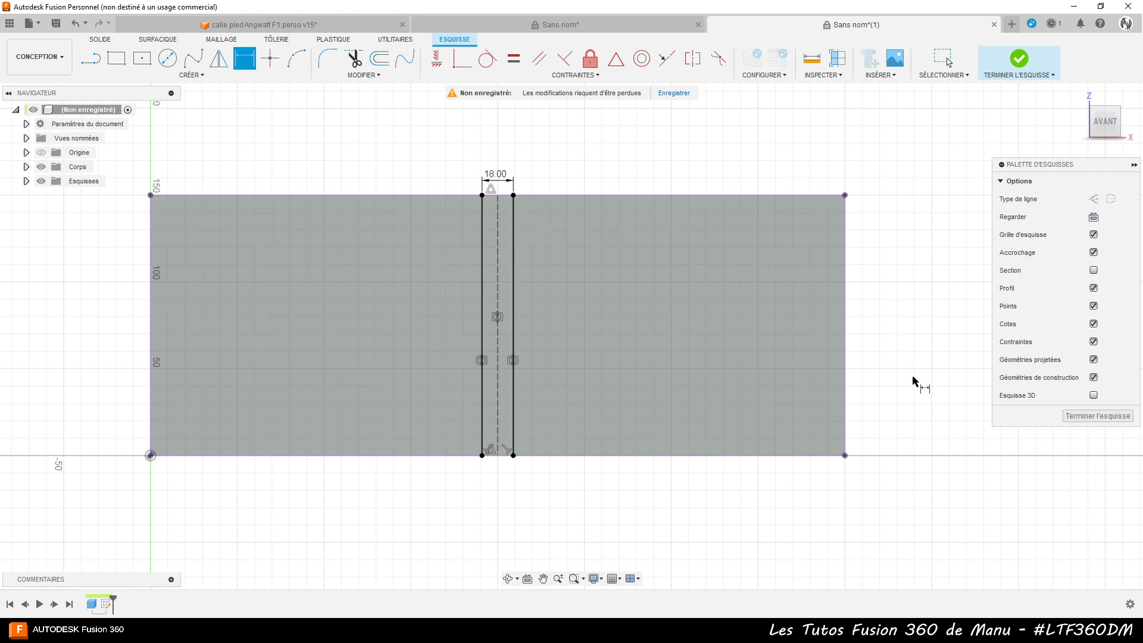
left_click(1088, 417)
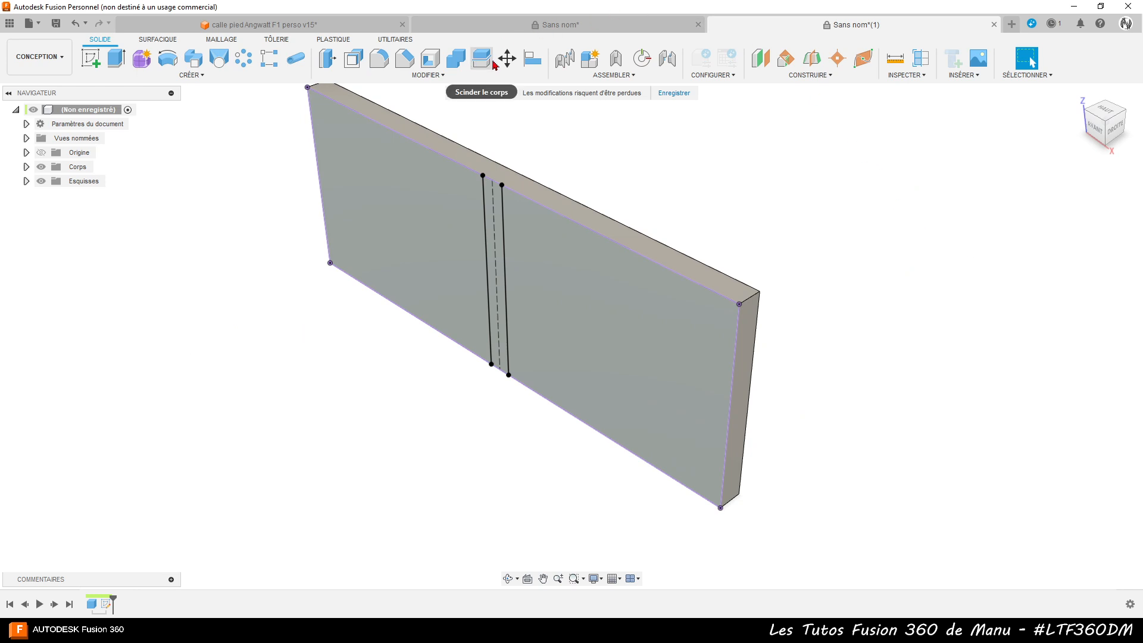
- Split the board body using the left side line of the 18 mm strip as the splitting tool
left_click(491, 64)
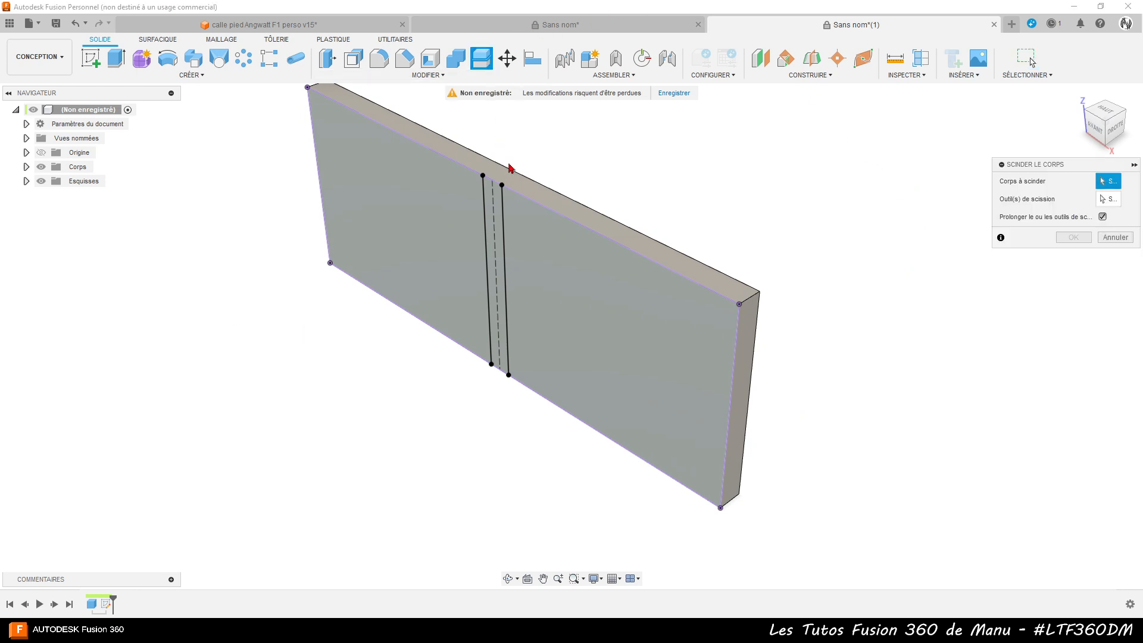
left_click(513, 177)
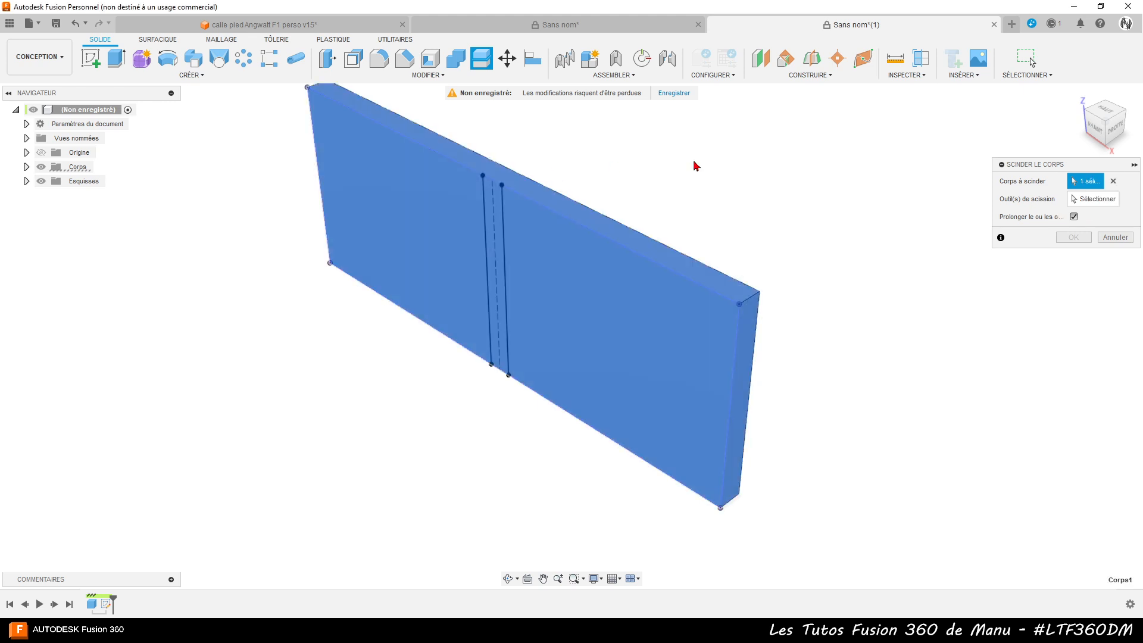
left_click(1081, 199)
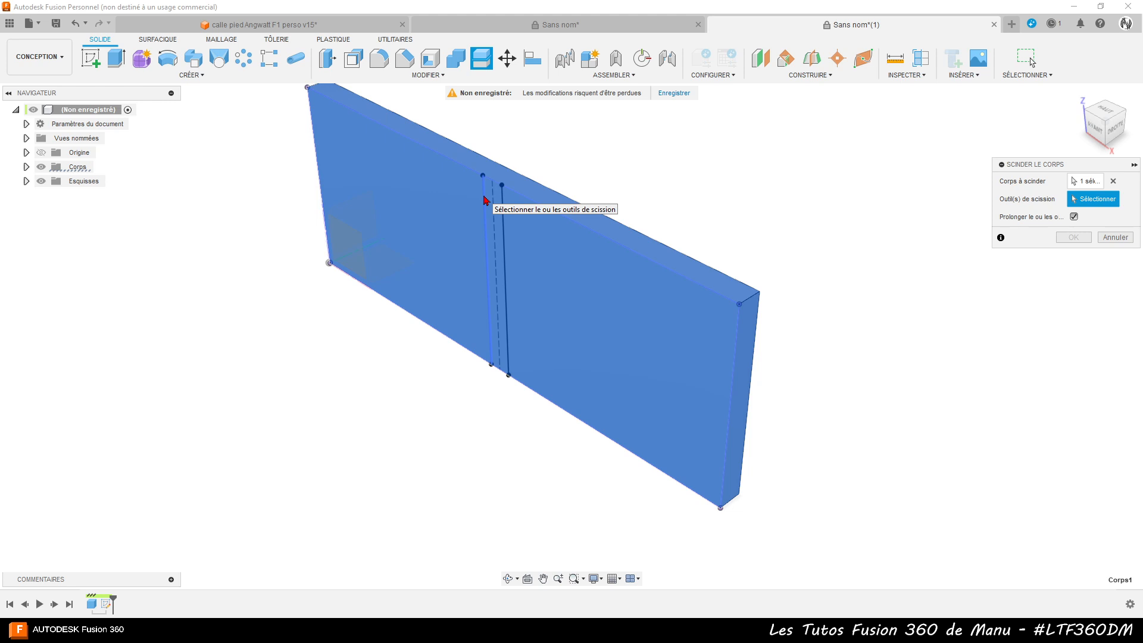
left_click(484, 199)
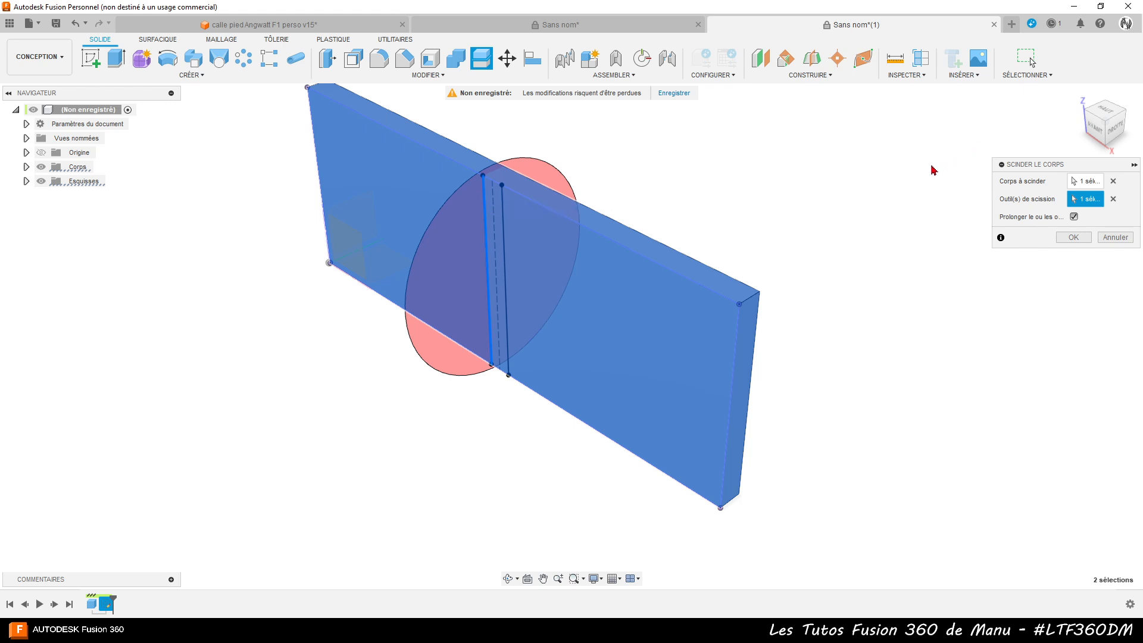
left_click(1075, 237)
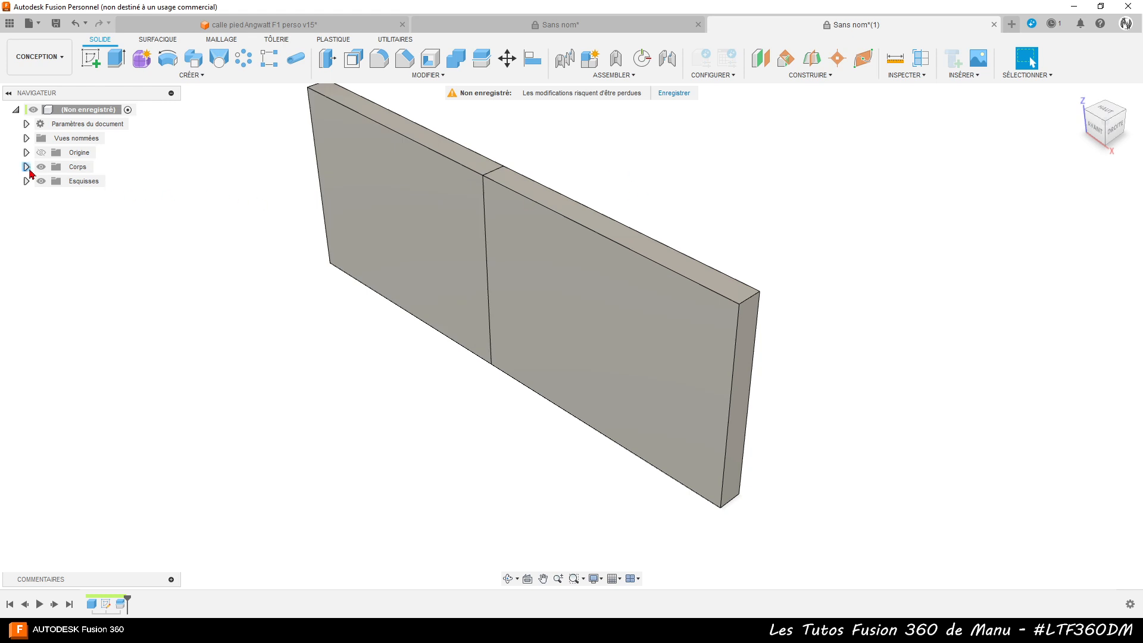
- Hide the board piece to the right of the split, Corps1, and show the sketch Esquisse2 again
left_click(27, 166)
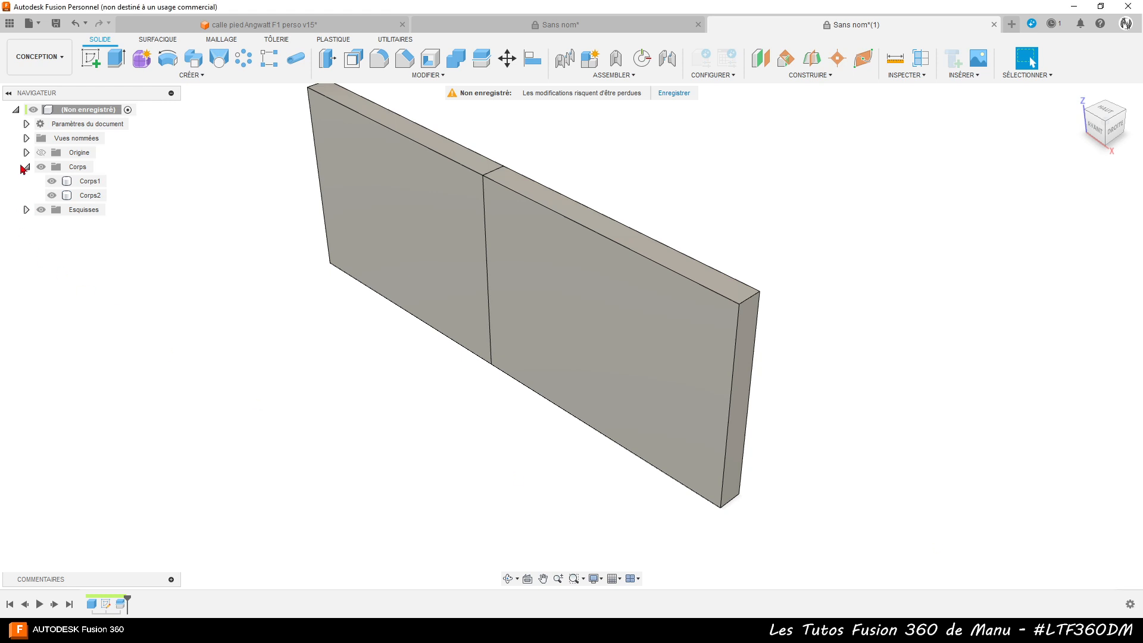
left_click(52, 181)
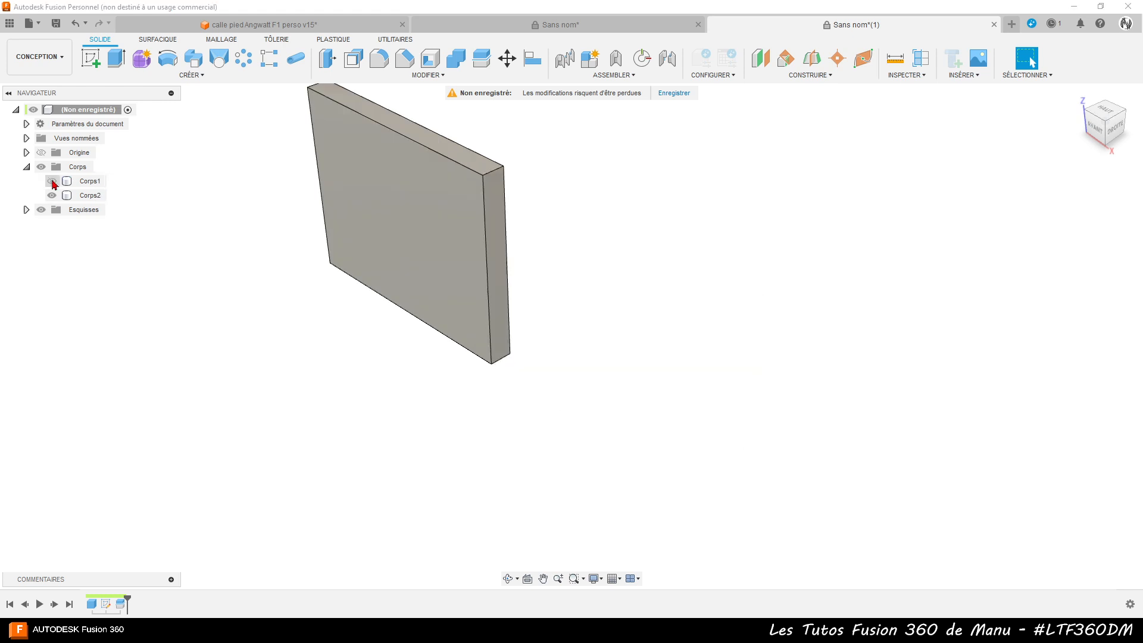
left_click(25, 209)
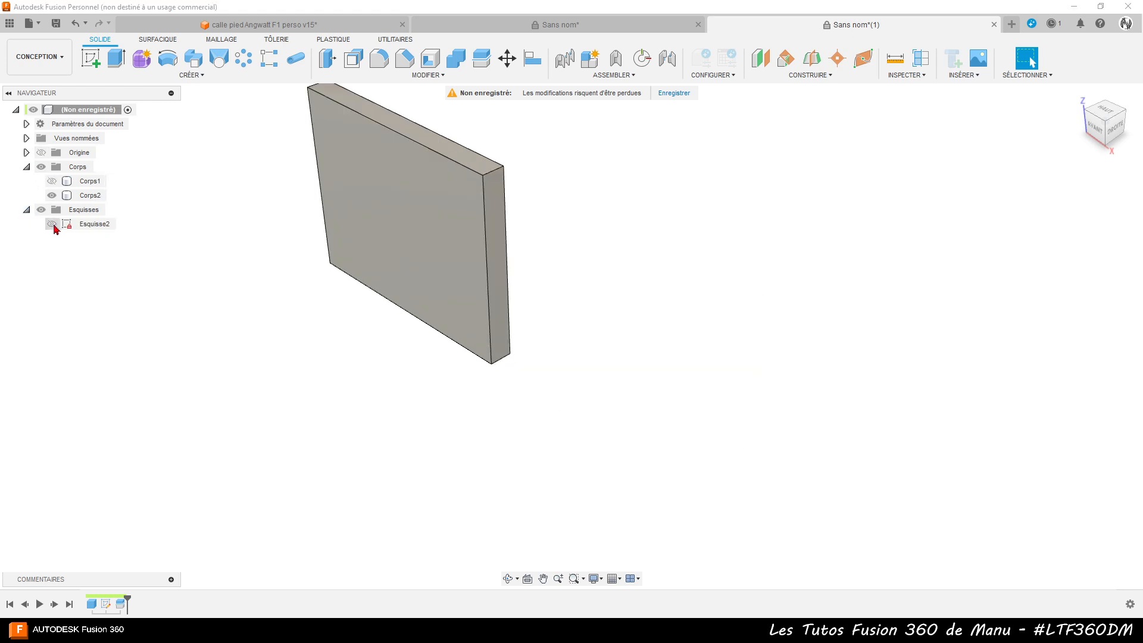
left_click(52, 224)
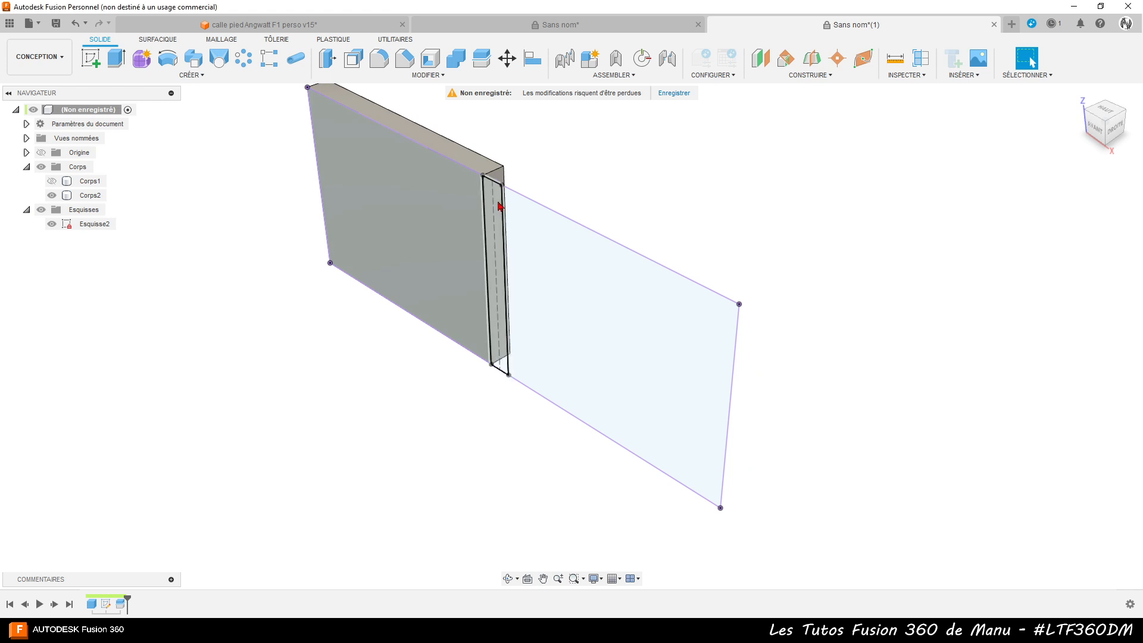
- Extrude the narrow 18 mm strip profile by -200 mm, back through the board thickness, as a new body
left_click(499, 209)
left_click(119, 67)
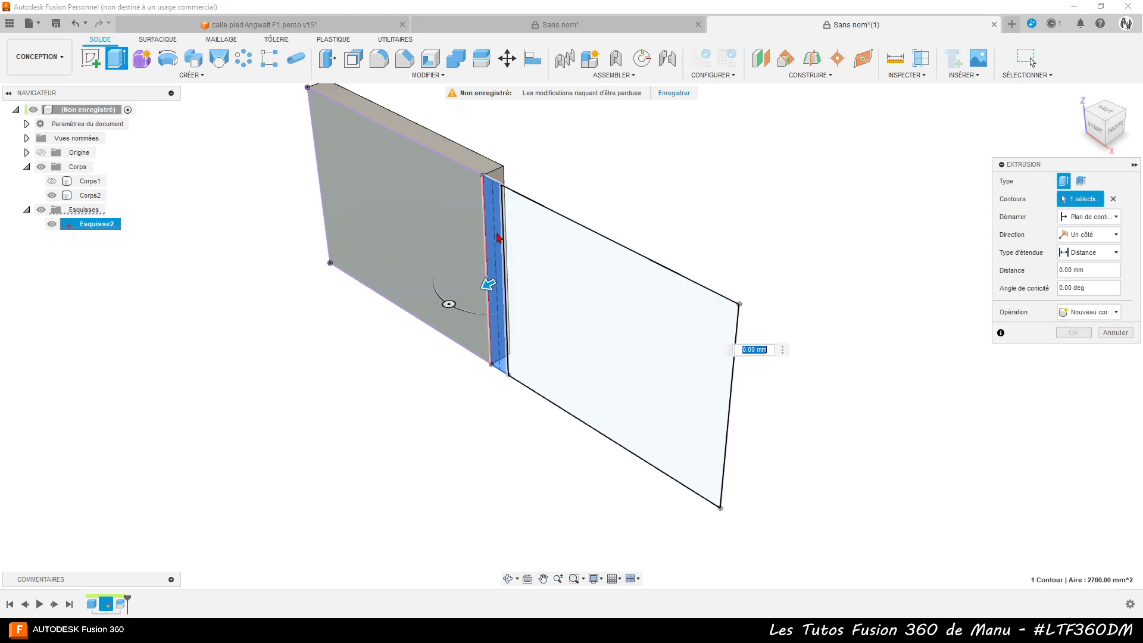
left_click_drag(488, 286, 695, 179)
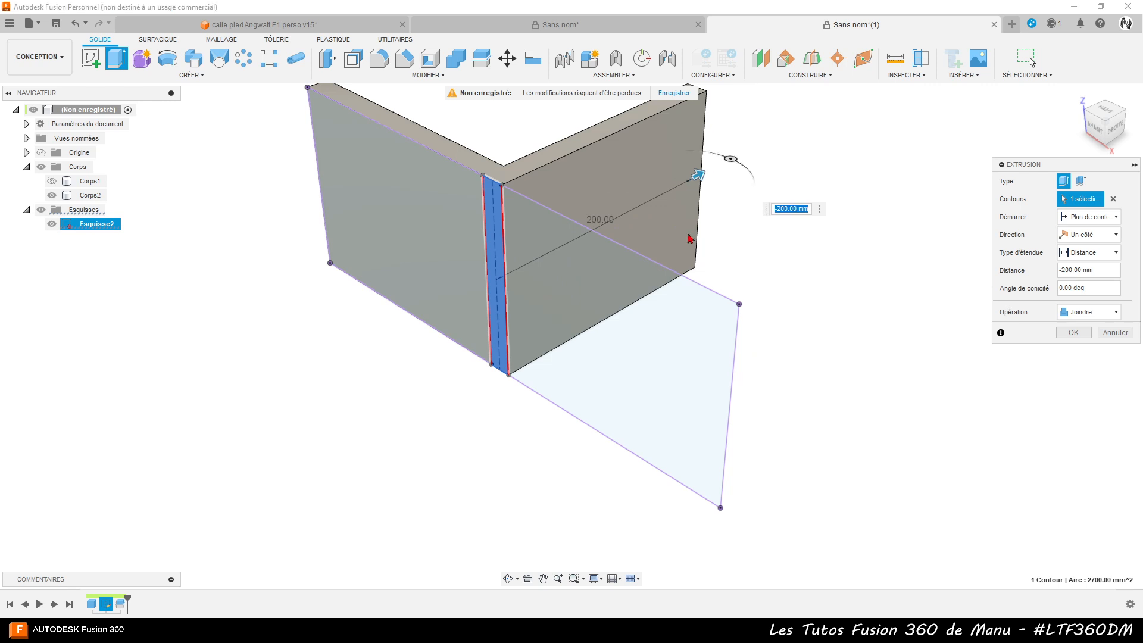
left_click(1101, 312)
left_click(1089, 353)
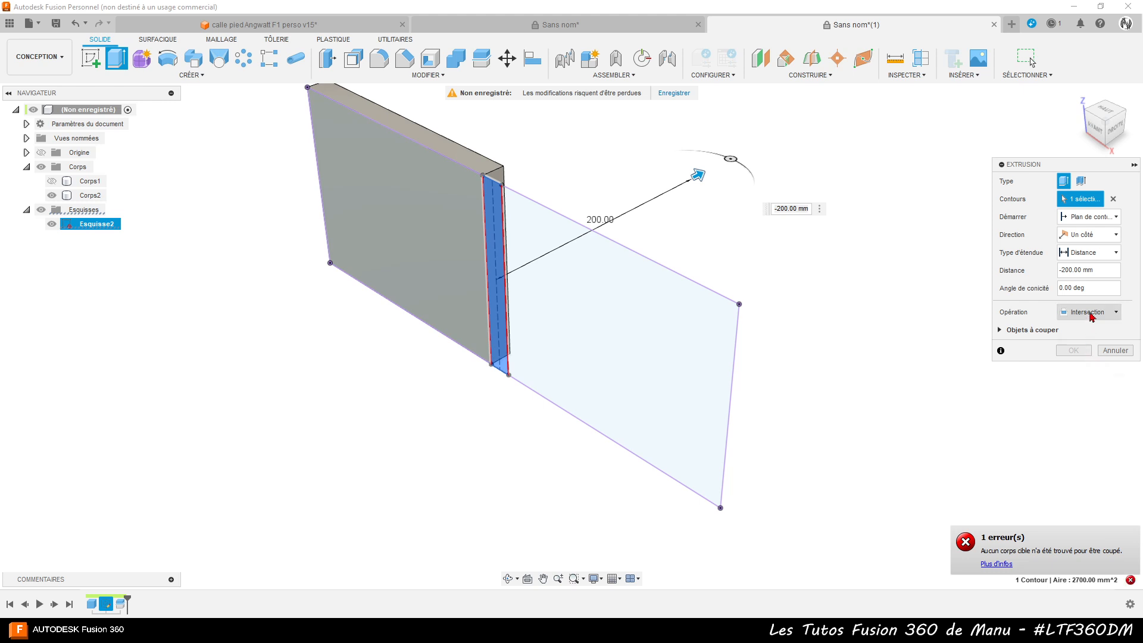
left_click(1092, 312)
left_click(1083, 354)
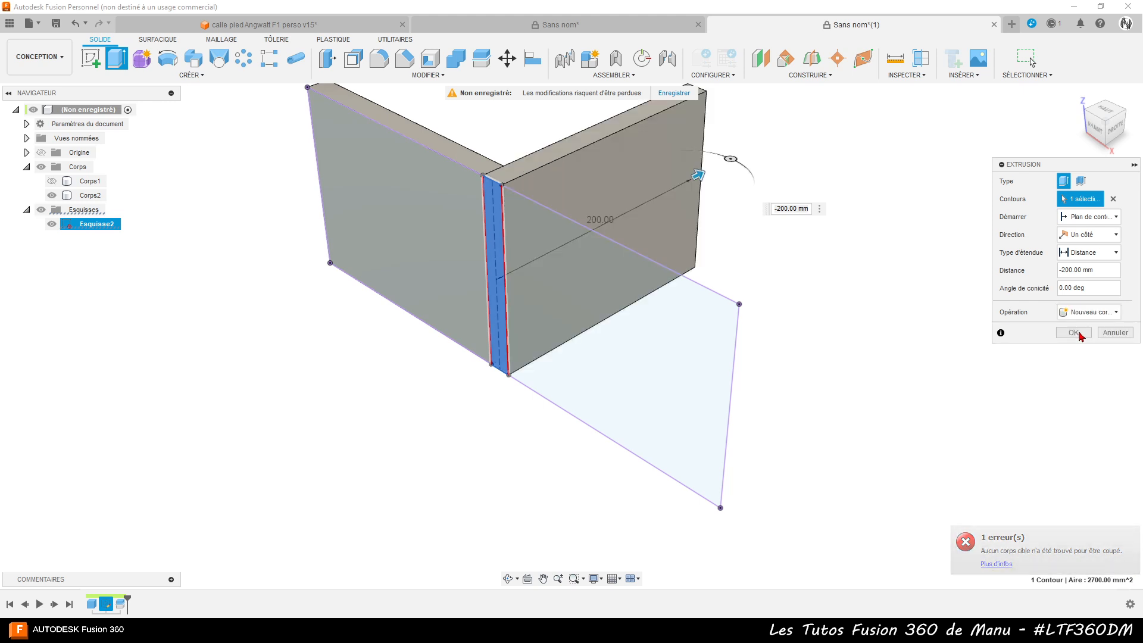
left_click(1076, 334)
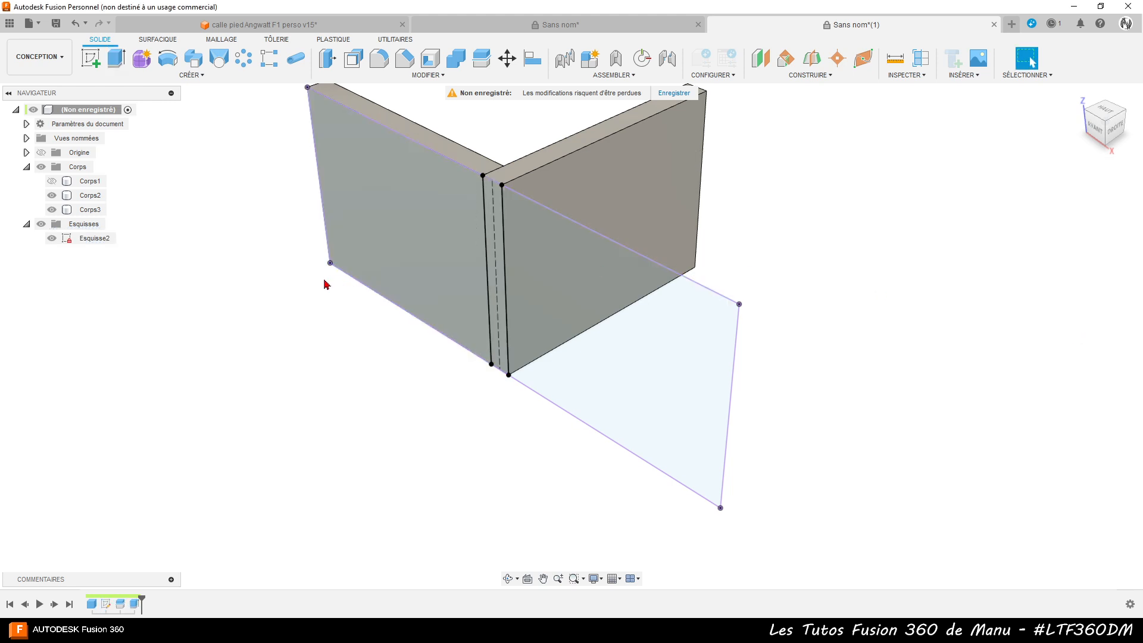
- Hide the extruded body Corps3 and the sketch Esquisse2, leaving only the left board piece displayed
left_click(52, 209)
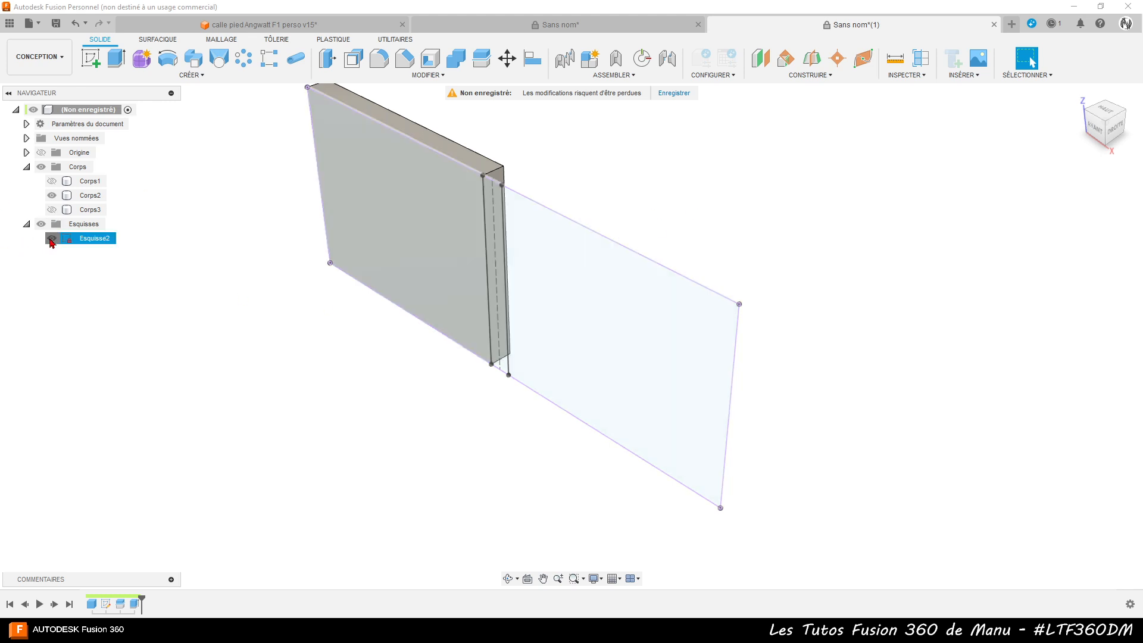
left_click(52, 238)
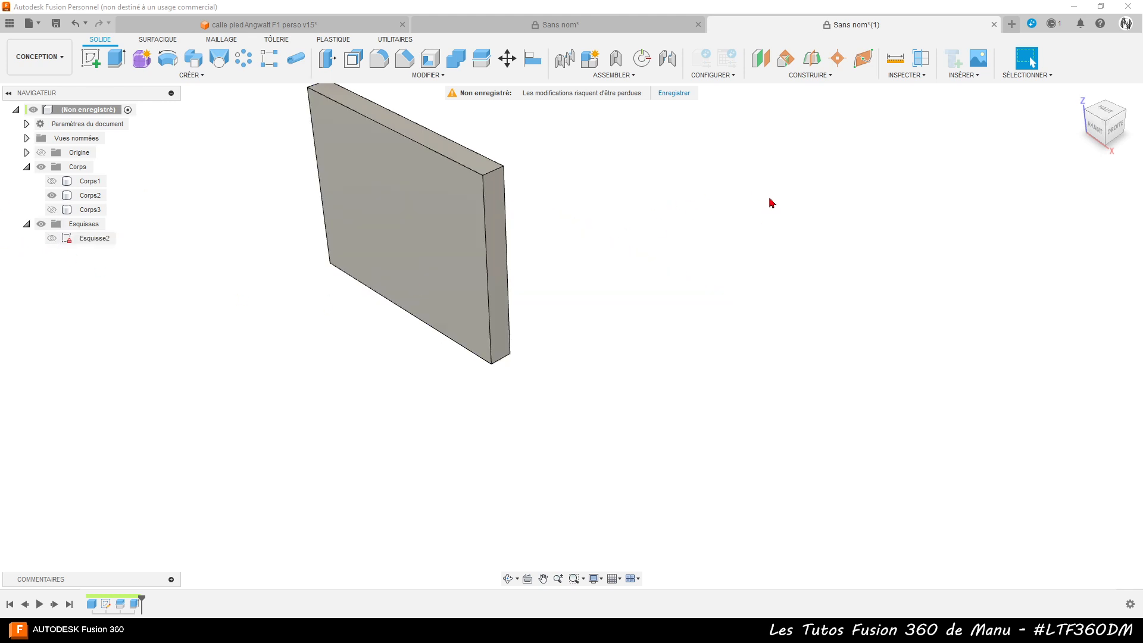
middle_click_drag(719, 388, 746, 371, "shift")
scroll(765, 470, "down", 3)
left_click(613, 308)
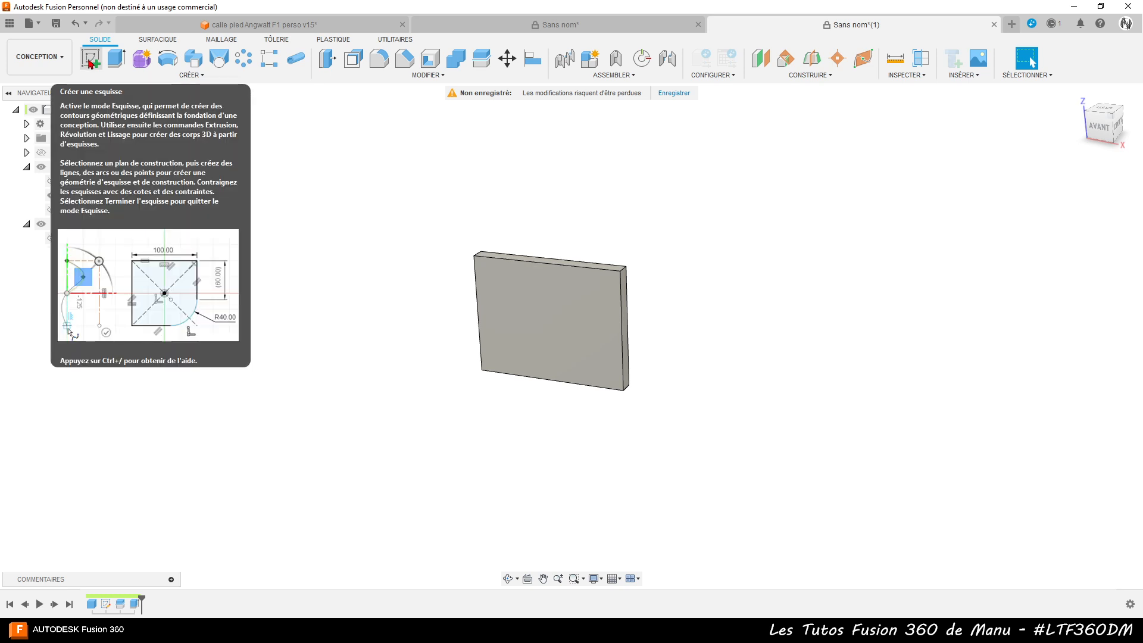
- Create a sketch on the large front face of Corps2 and project the face's outline into it
left_click(91, 63)
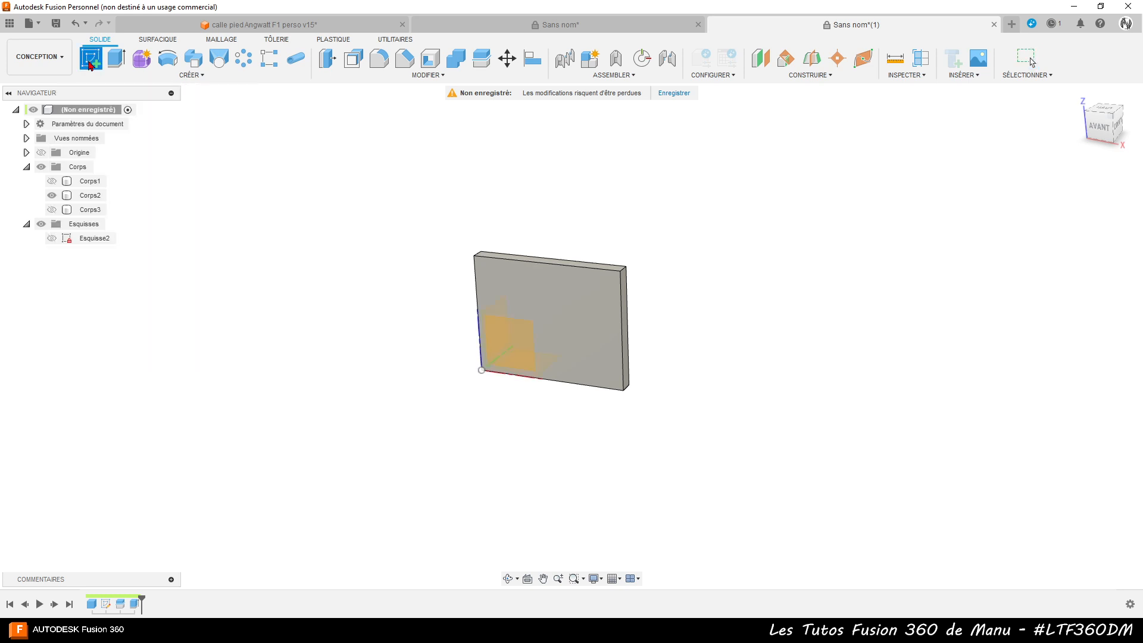
left_click(600, 301)
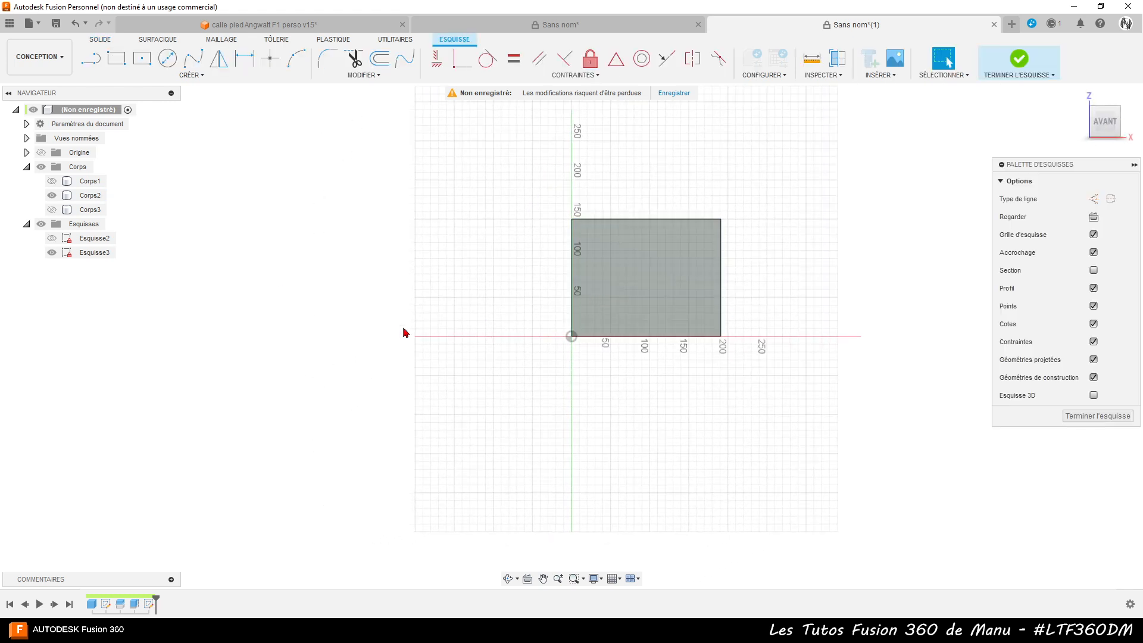
scroll(381, 306, "down", 2)
scroll(566, 259, "up", 1)
scroll(496, 355, "up", 3)
scroll(637, 220, "up", 3)
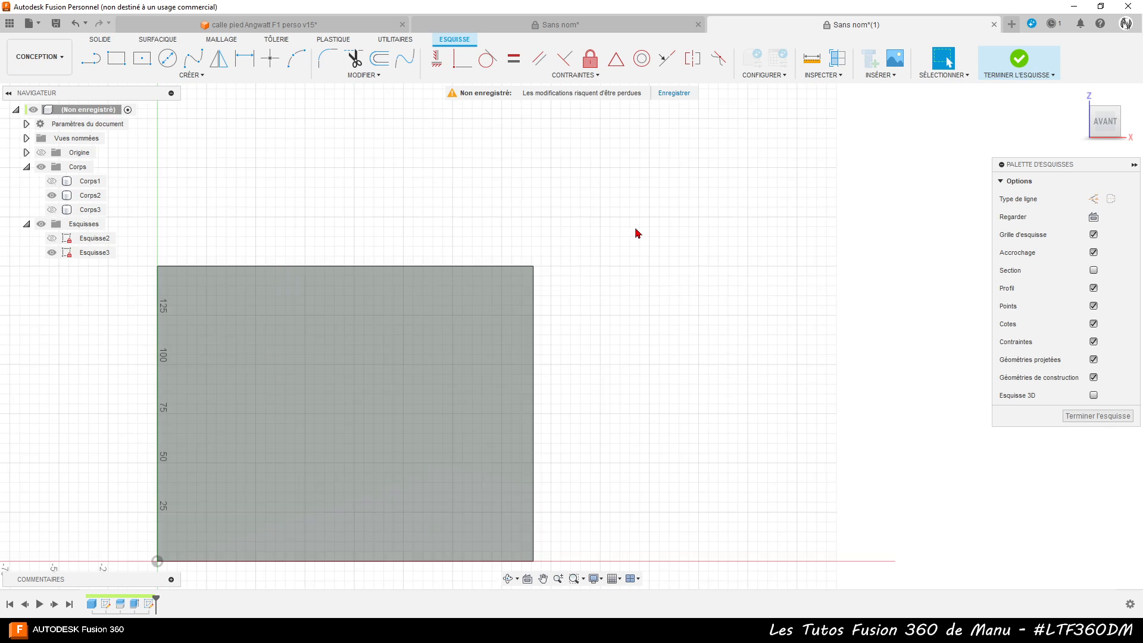
key("p")
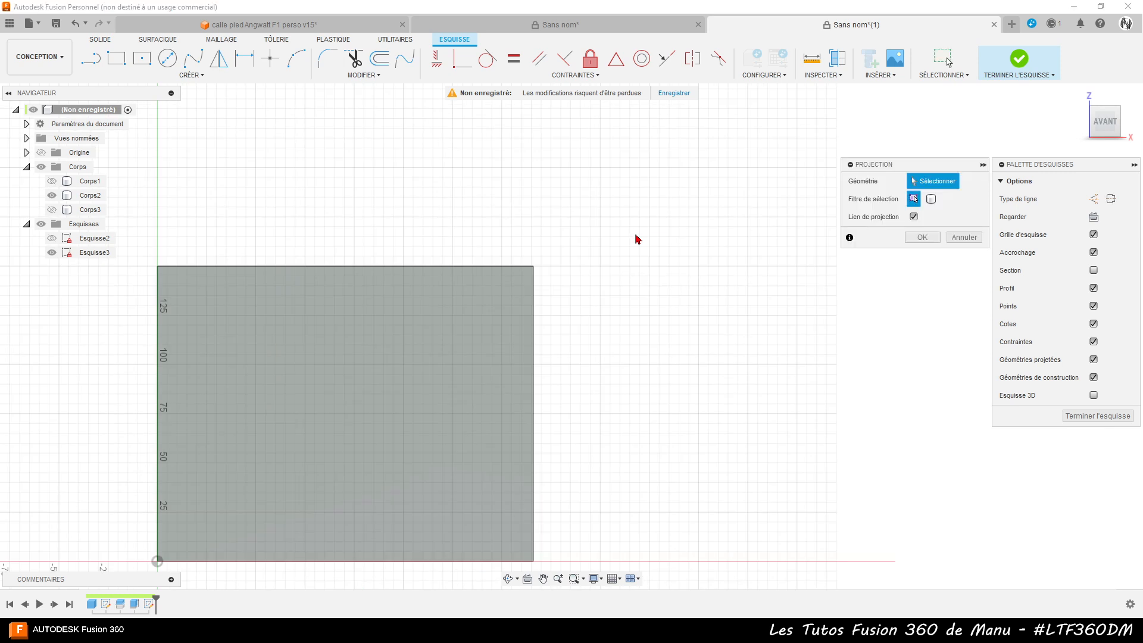
left_click(448, 321)
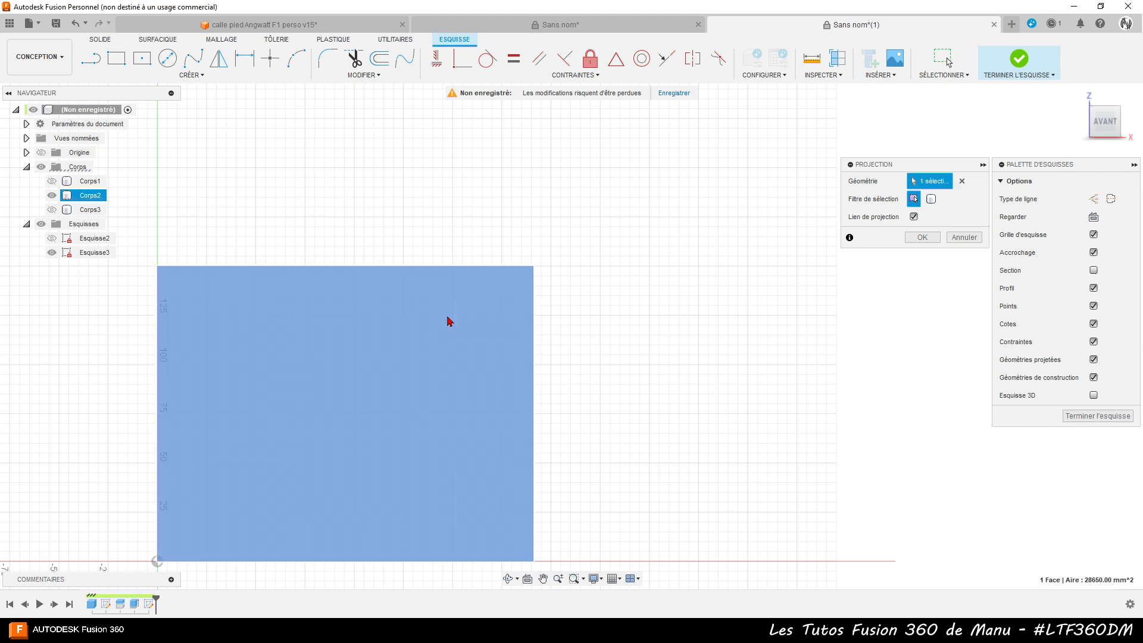
left_click(916, 238)
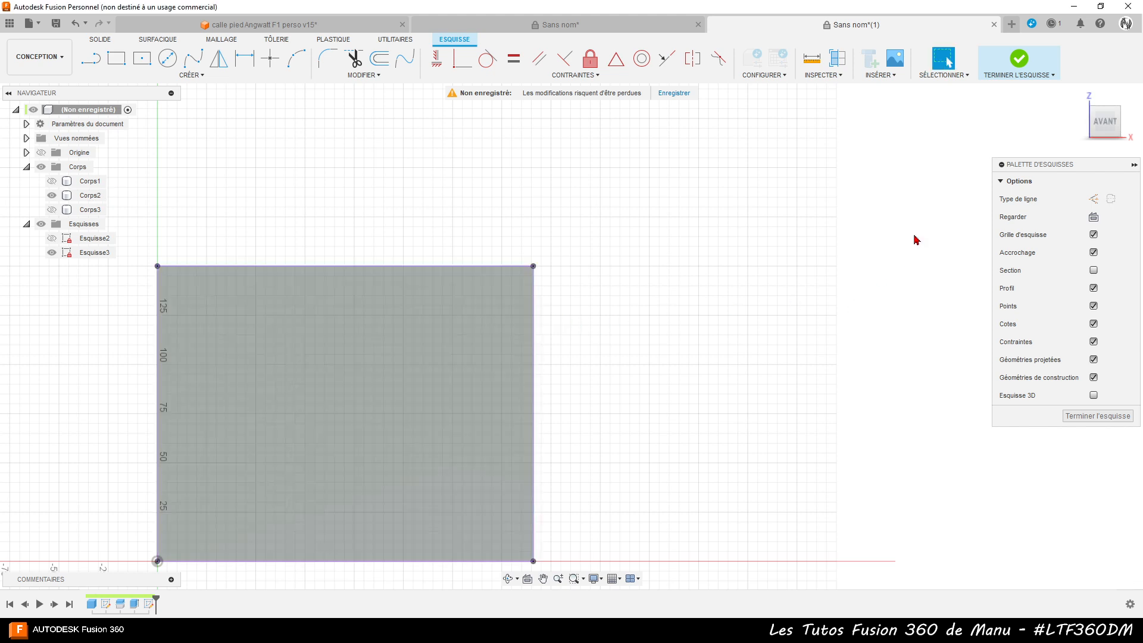
- Draw an 18 mm horizontal line outward from the upper right corner of the projected outline
left_click(92, 58)
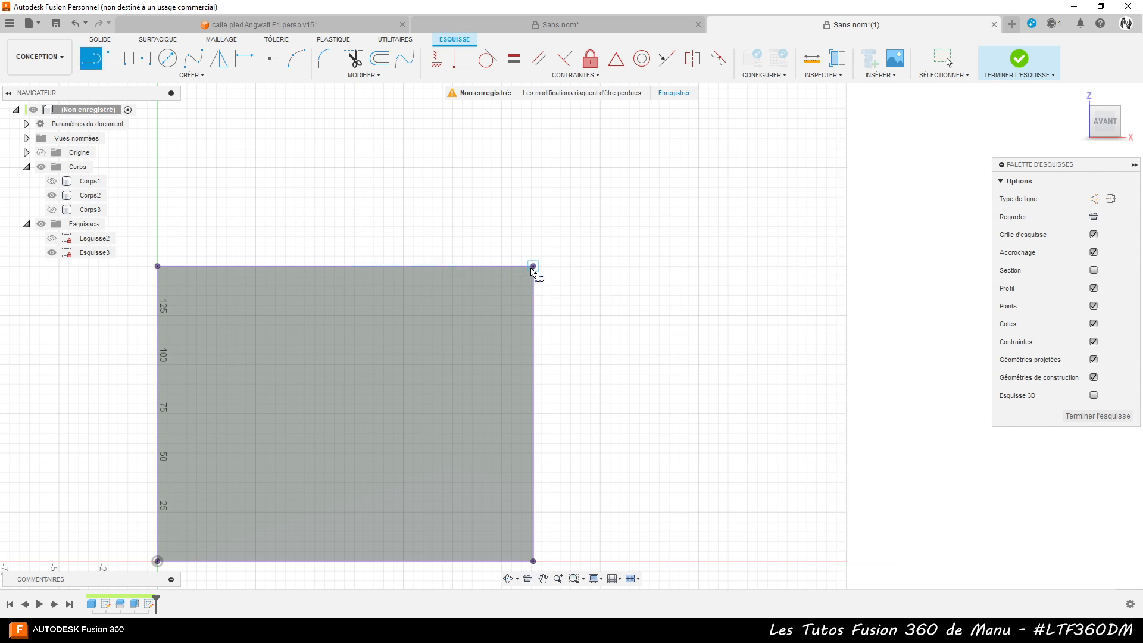
left_click(532, 266)
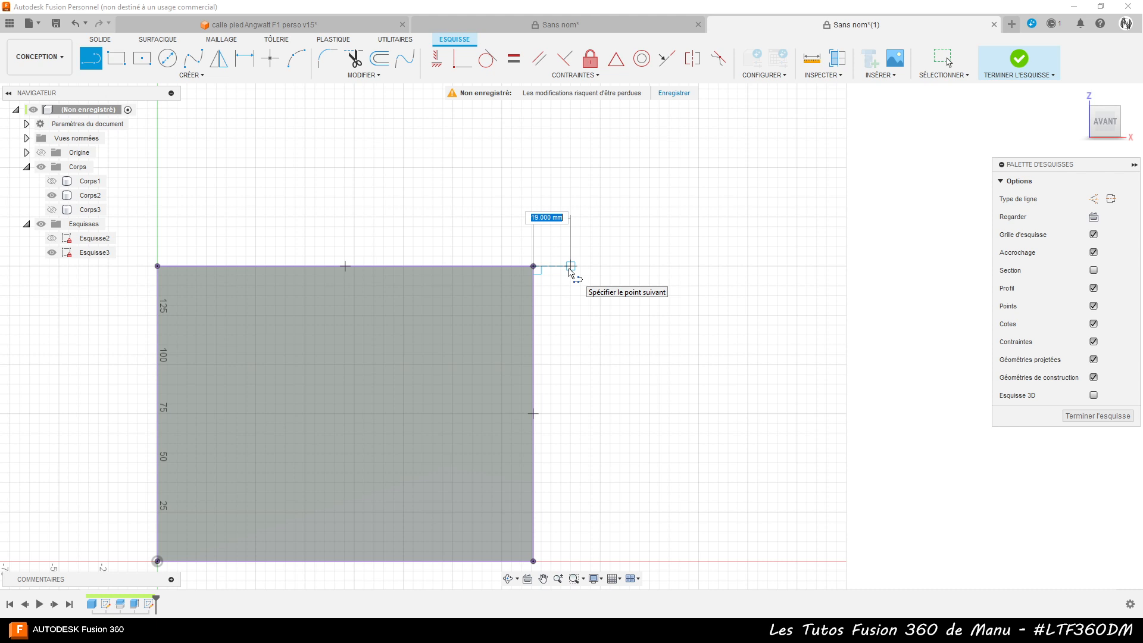
type("1")
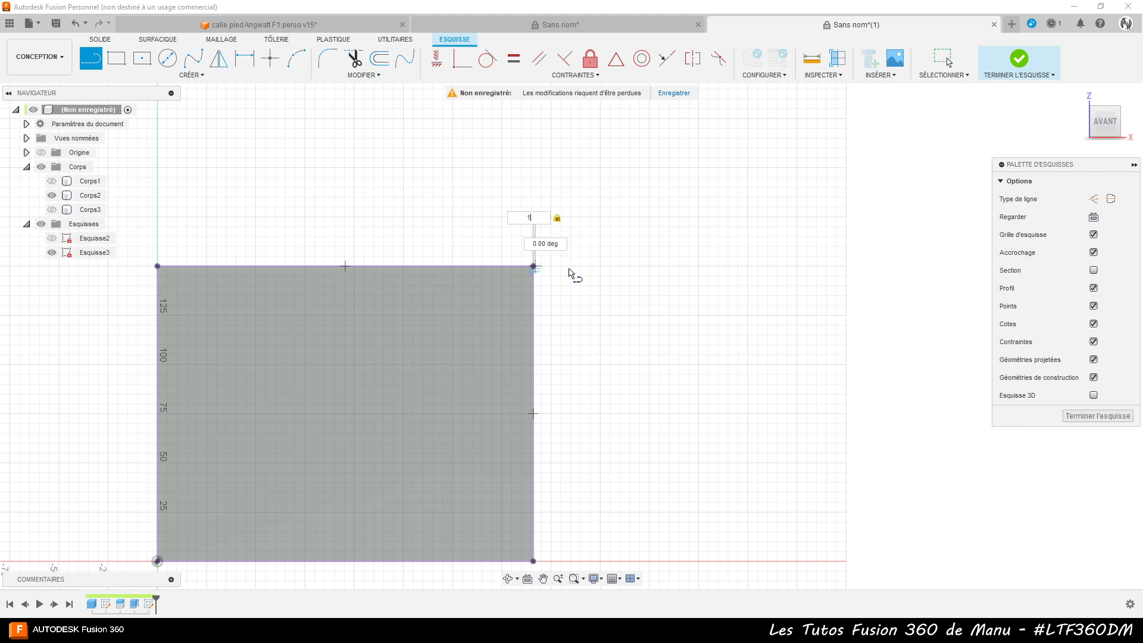
type("8")
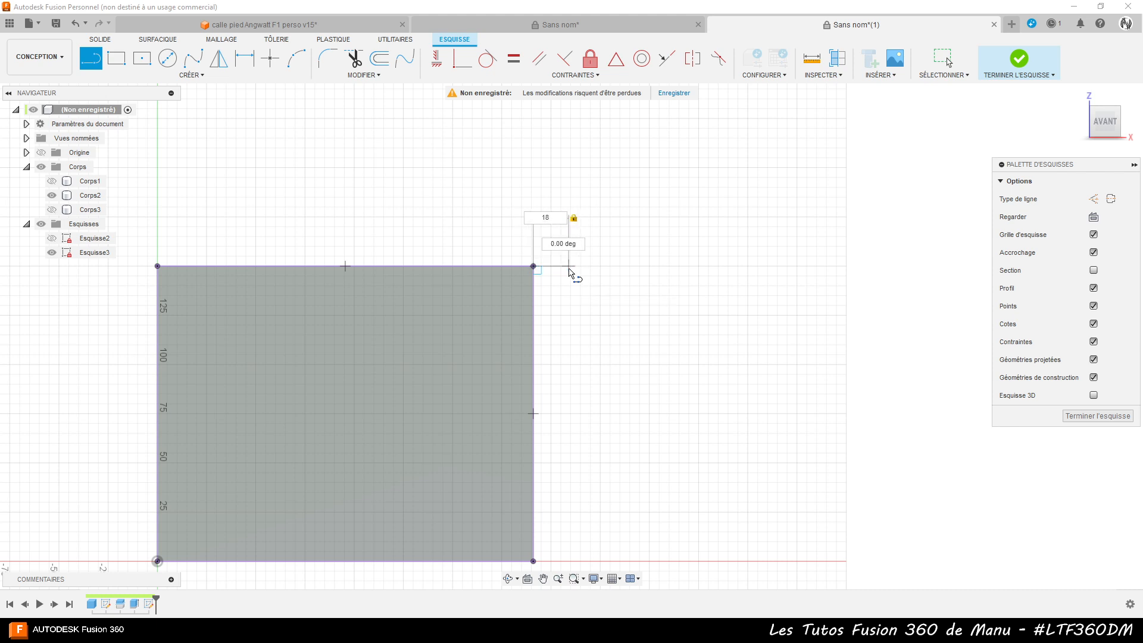
key("Return")
key("Escape")
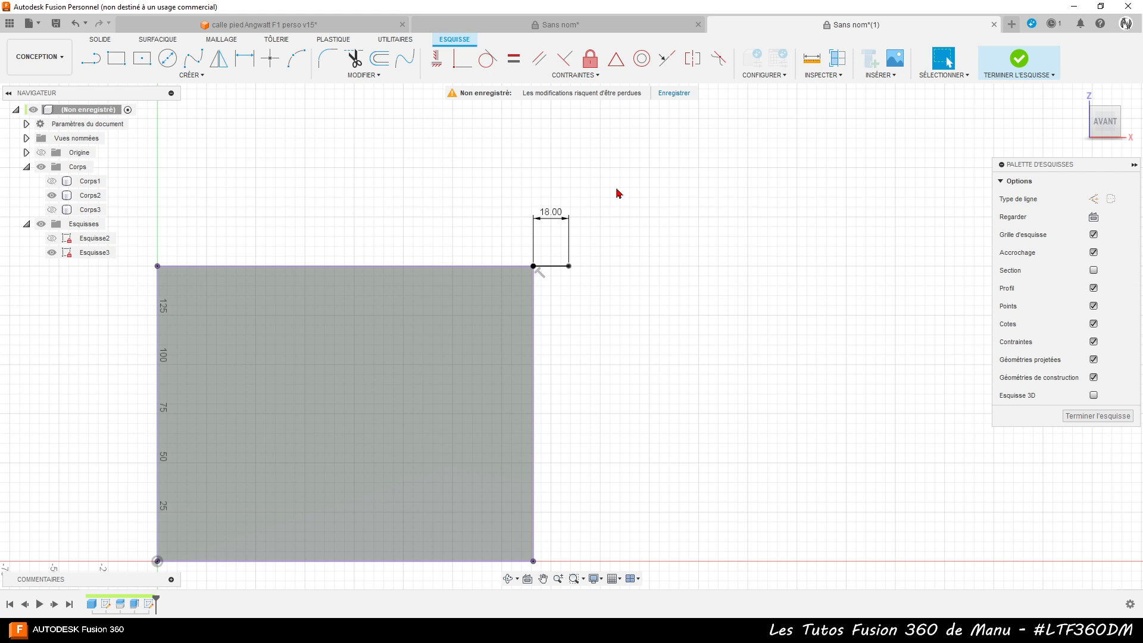
- Draw an 18 mm horizontal line outward from the lower right corner of the projected outline and place its dimension below the line
scroll(577, 162, "down", 2)
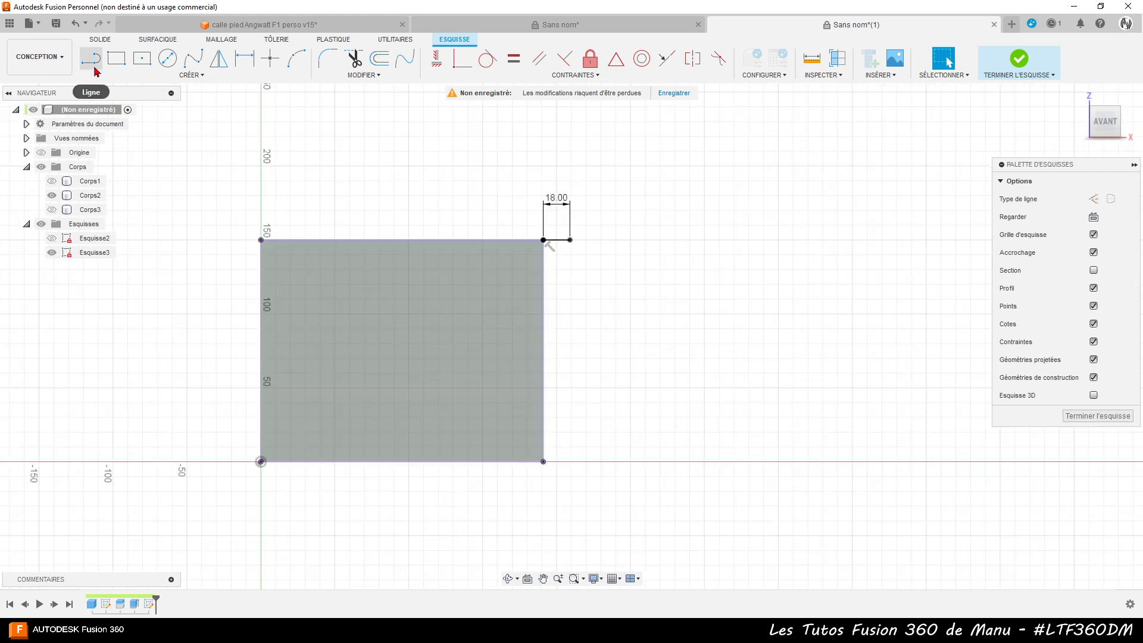
left_click(91, 58)
left_click(543, 462)
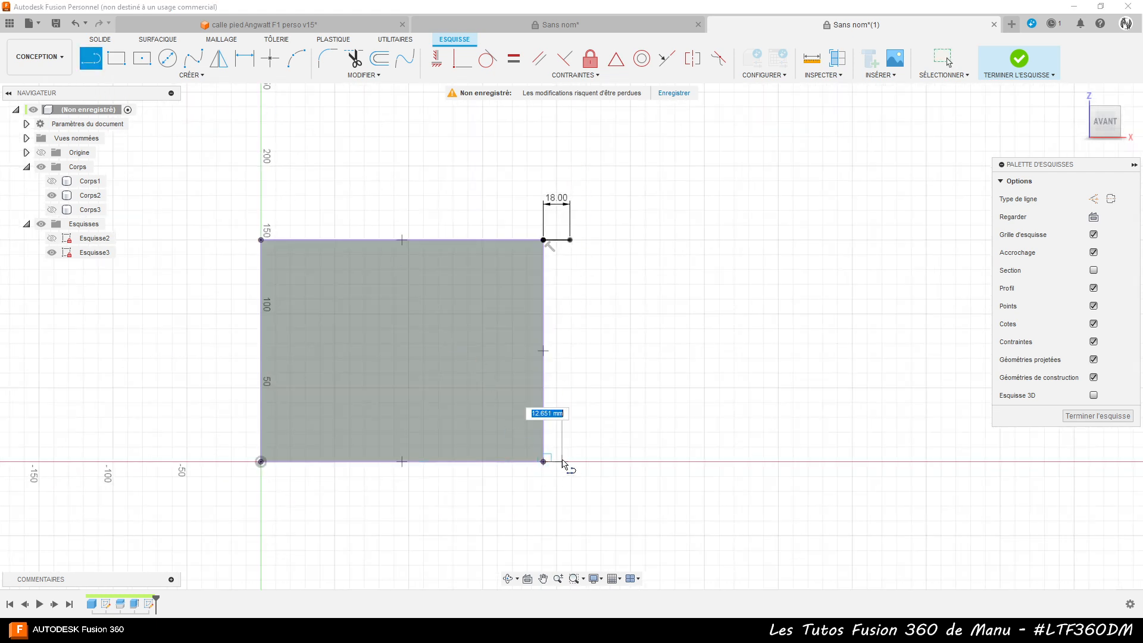
type("18")
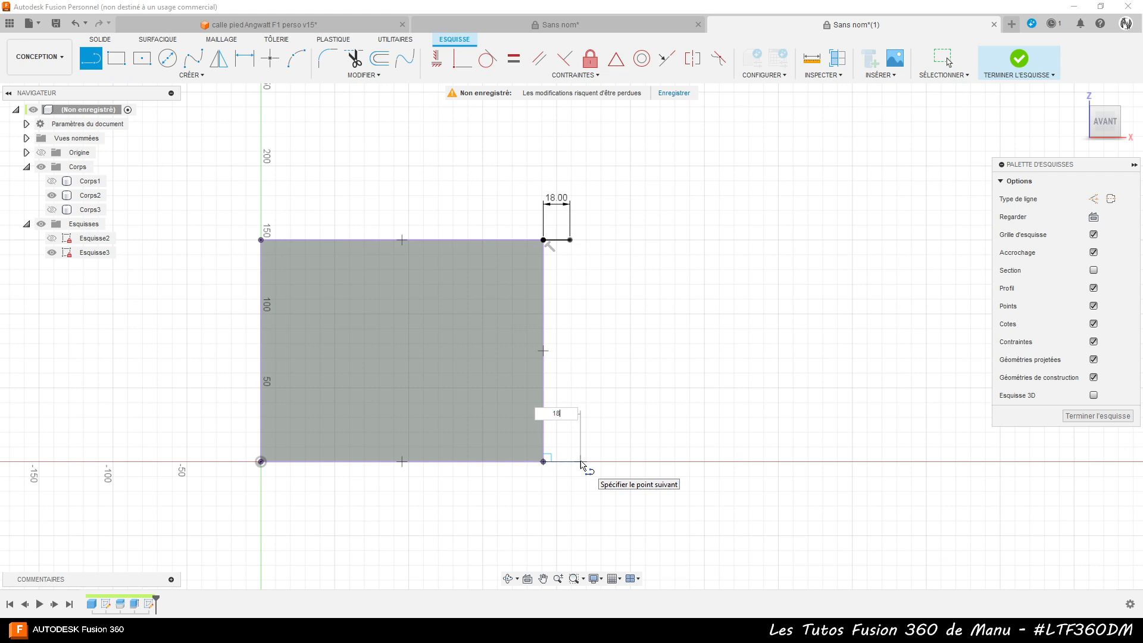
key("Return")
key("Escape")
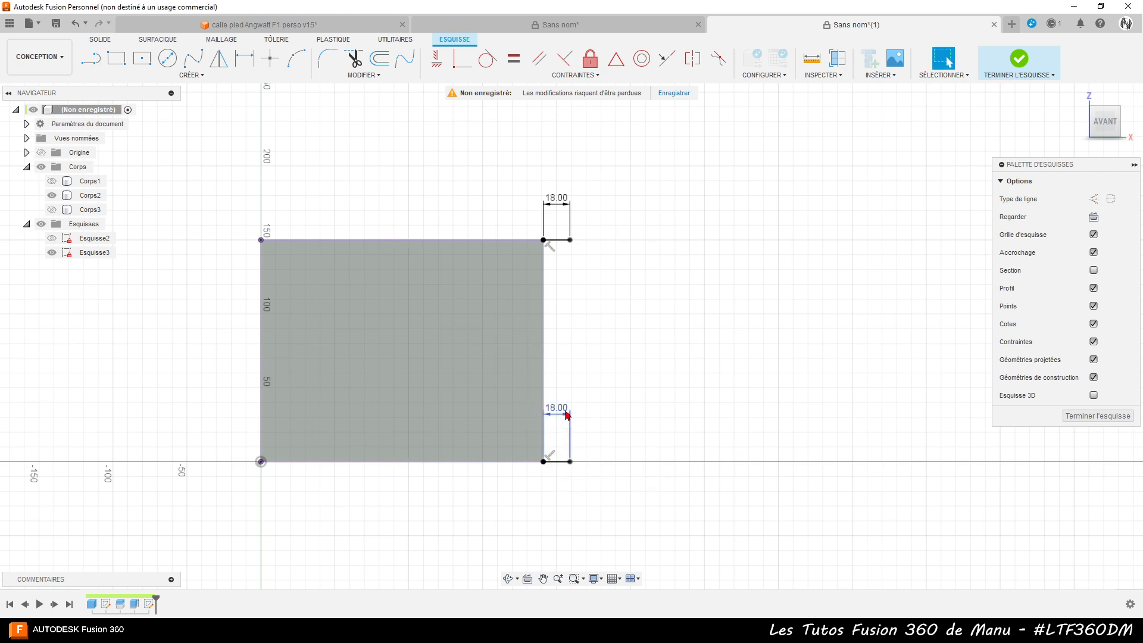
left_click_drag(558, 409, 561, 495)
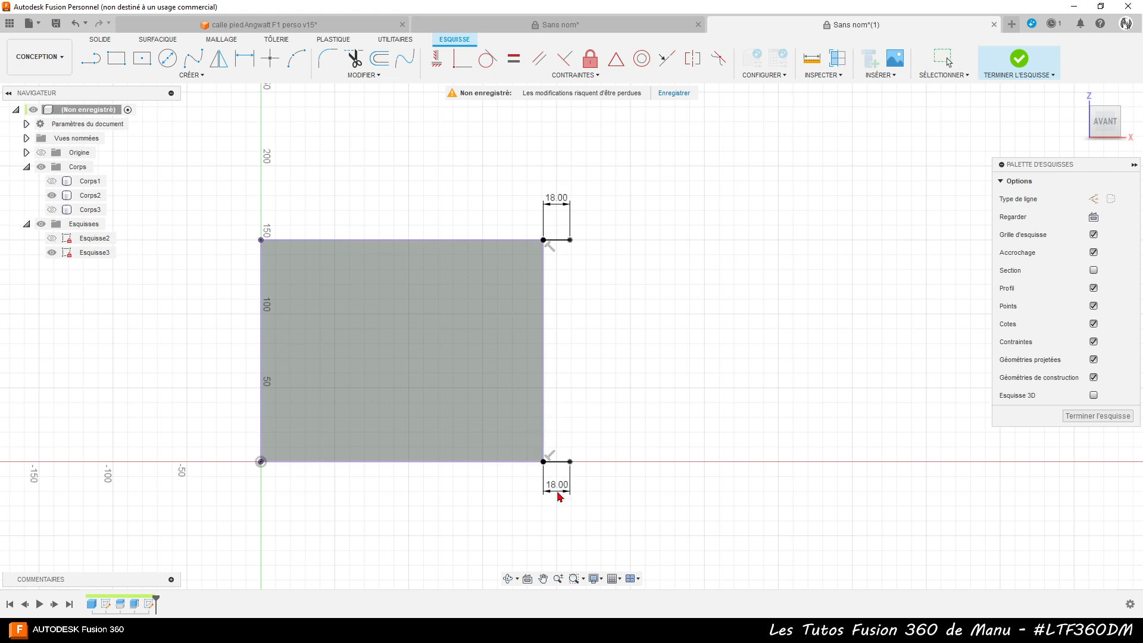
- Close the joint strip with a vertical line joining the outer ends of the two 18 mm lines
left_click(93, 61)
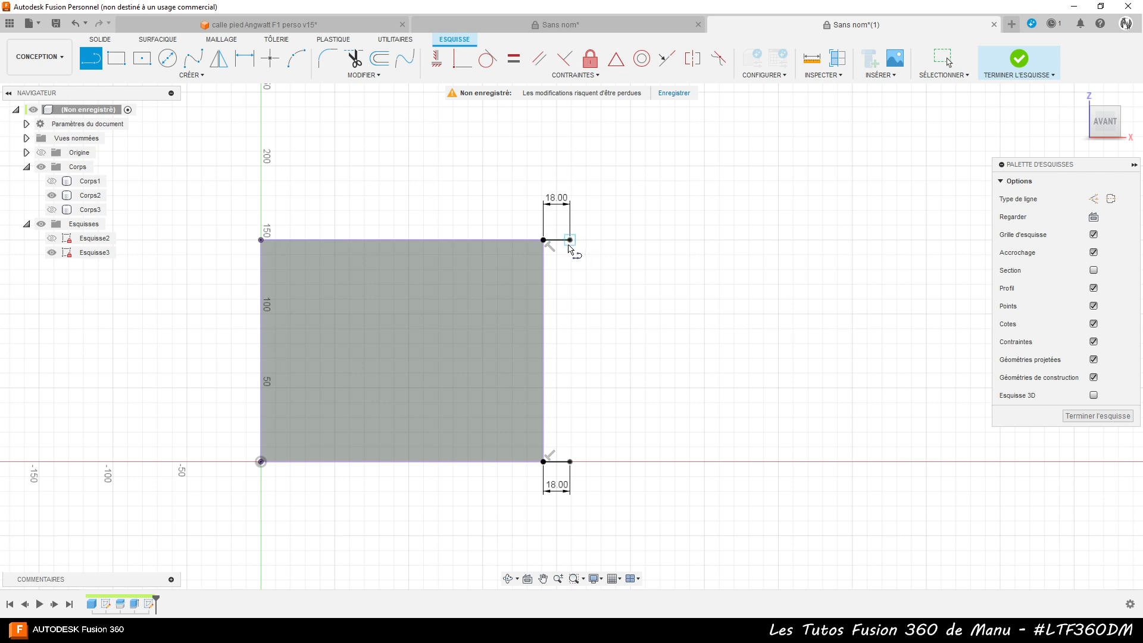
left_click(569, 239)
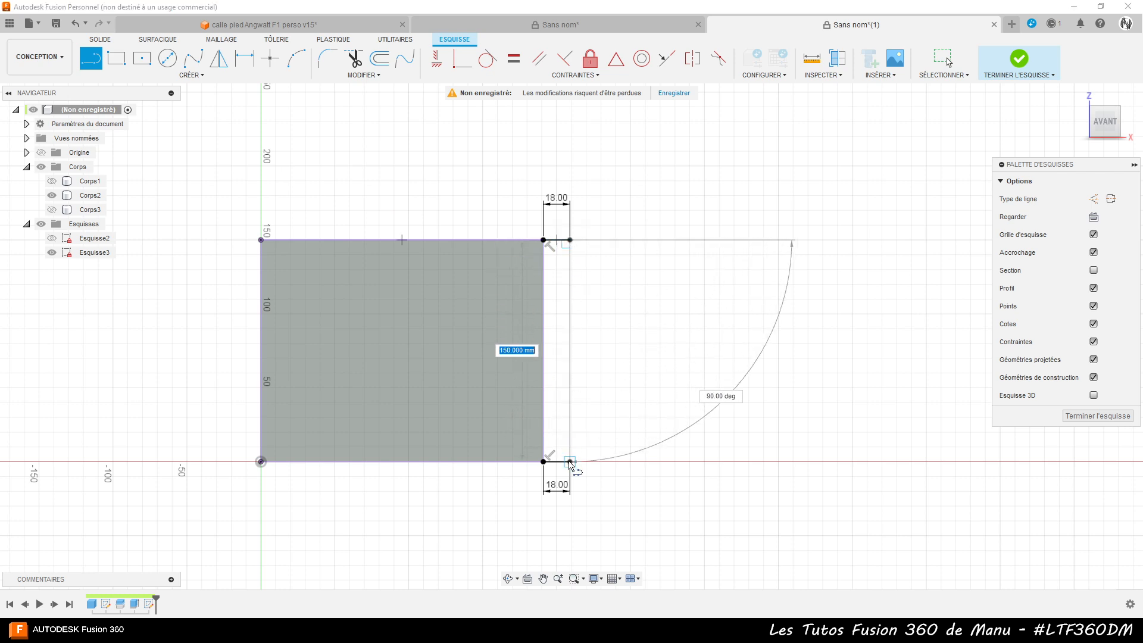
left_click(569, 461)
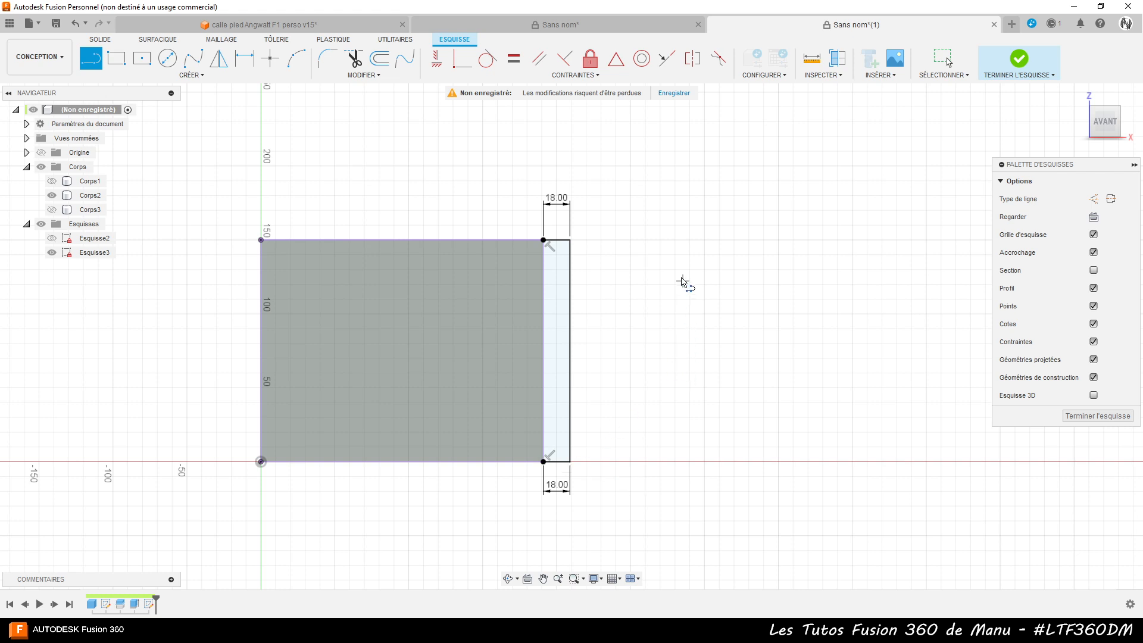
- Draw a separate reference rectangle 10 mm wide and 50 mm high in the free area above and to the right of the board
scroll(651, 184, "up", 2)
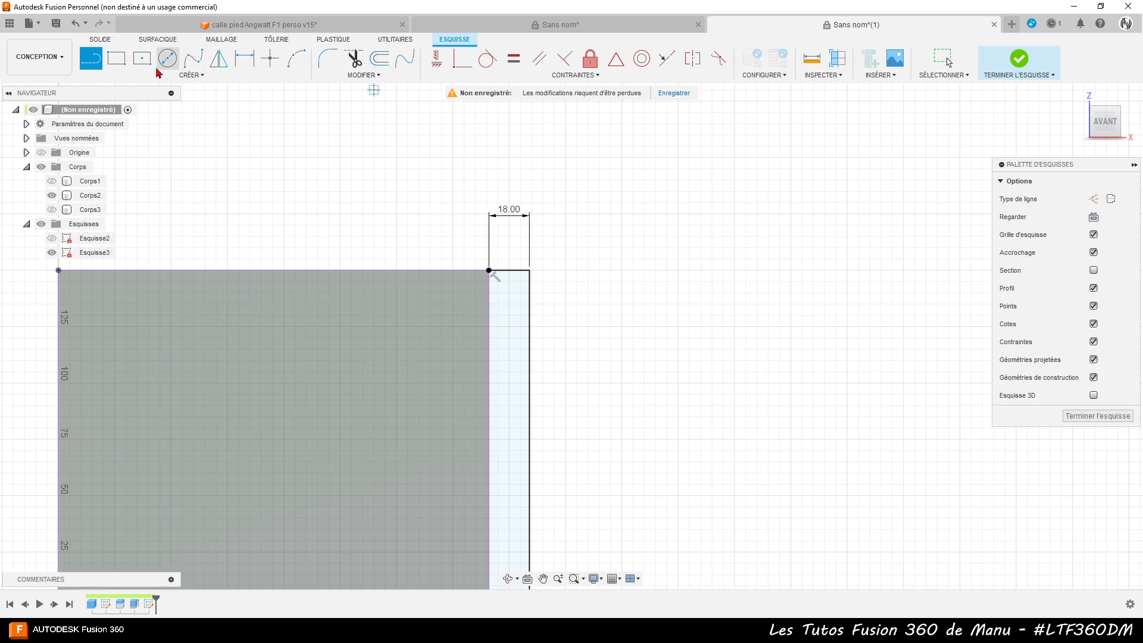
left_click(116, 57)
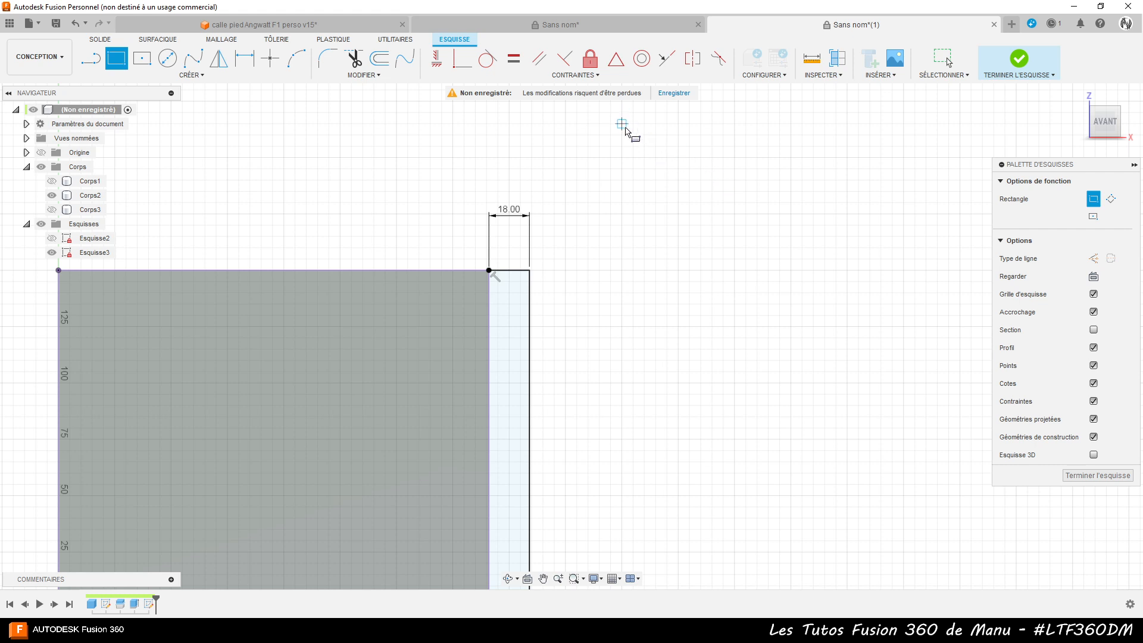
left_click(678, 112)
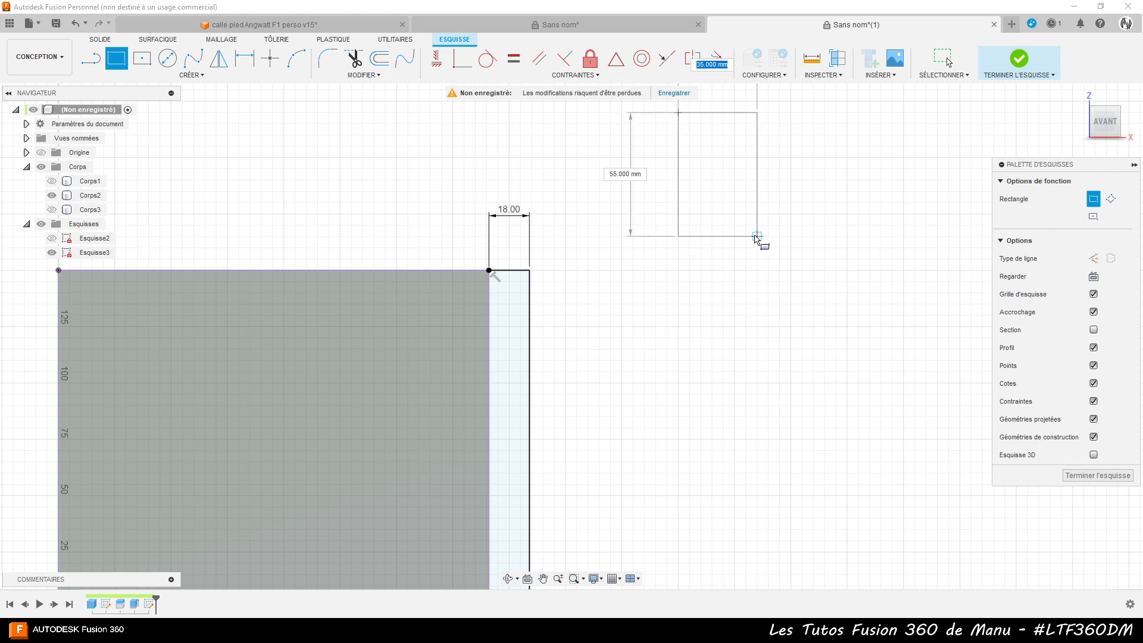
type("10")
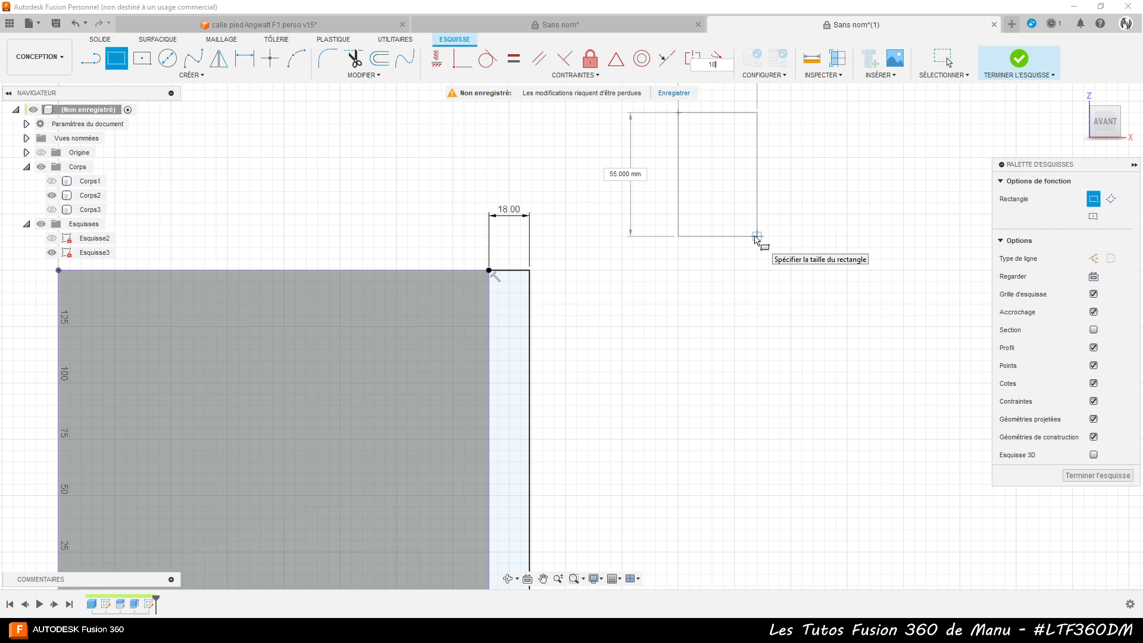
key("Tab")
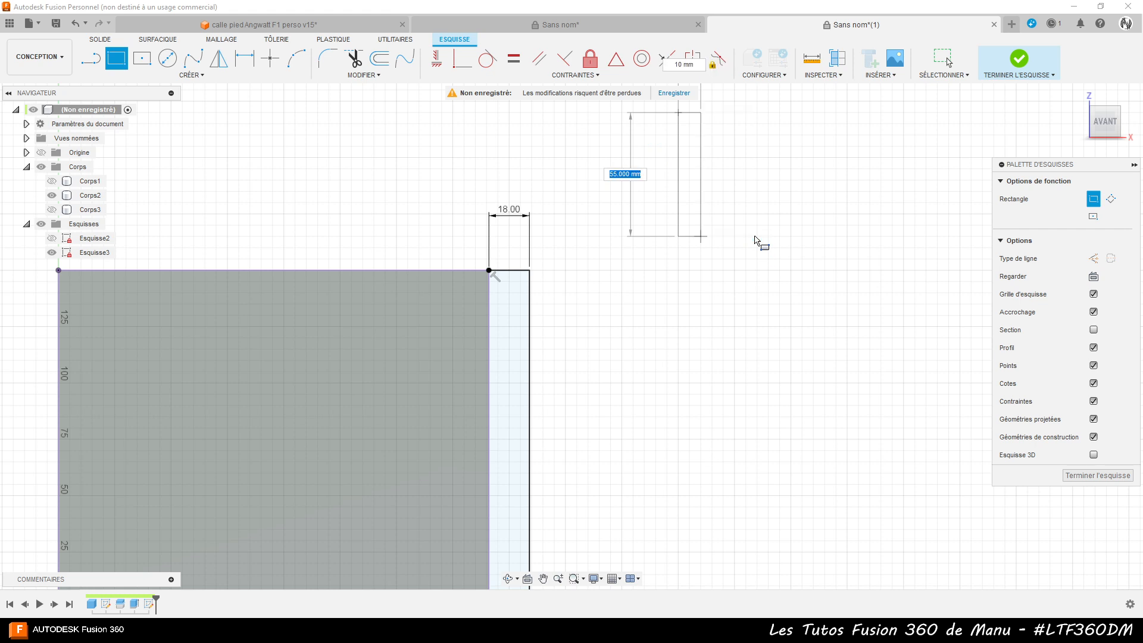
type("50")
key("Tab")
key("Return")
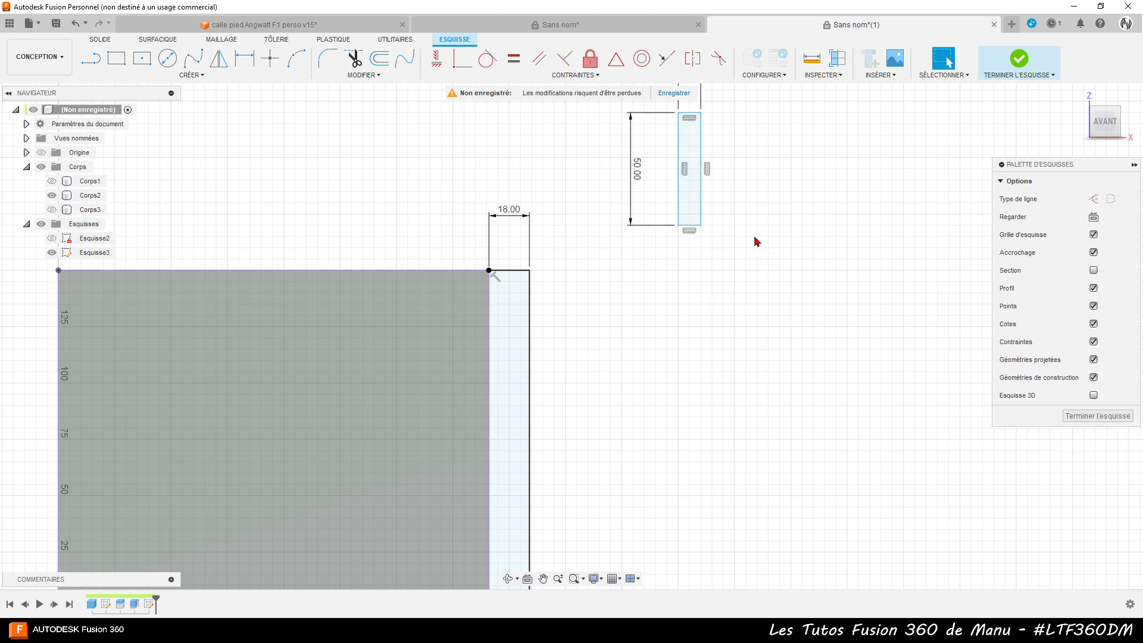
- Draw a diagonal line in the reference rectangle from its upper left to its lower right corner
left_click(90, 58)
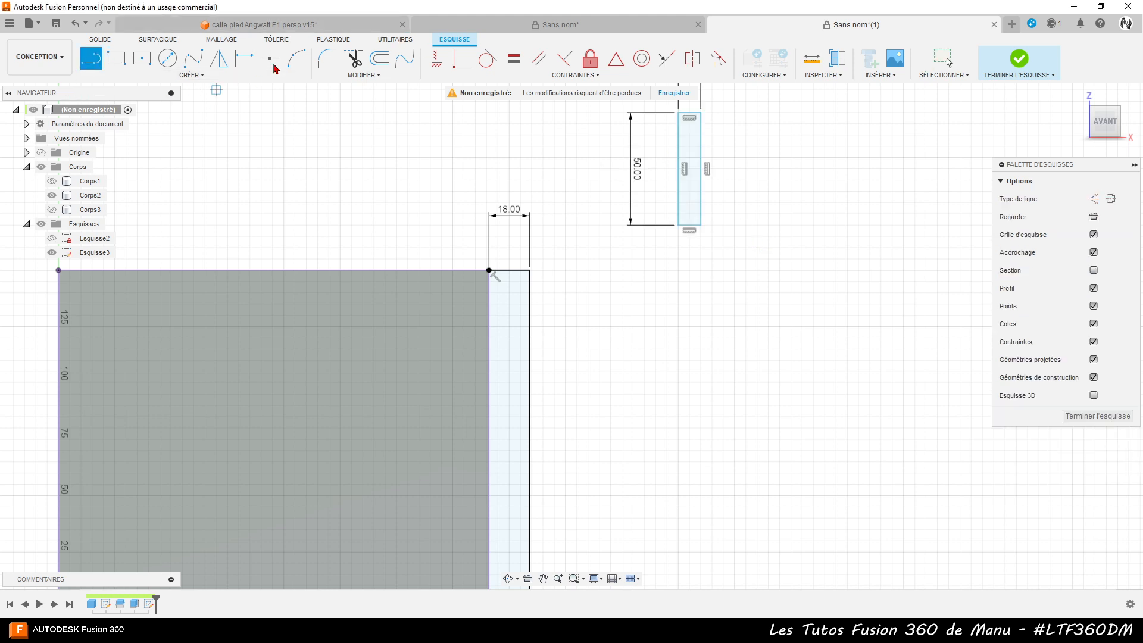
left_click(678, 112)
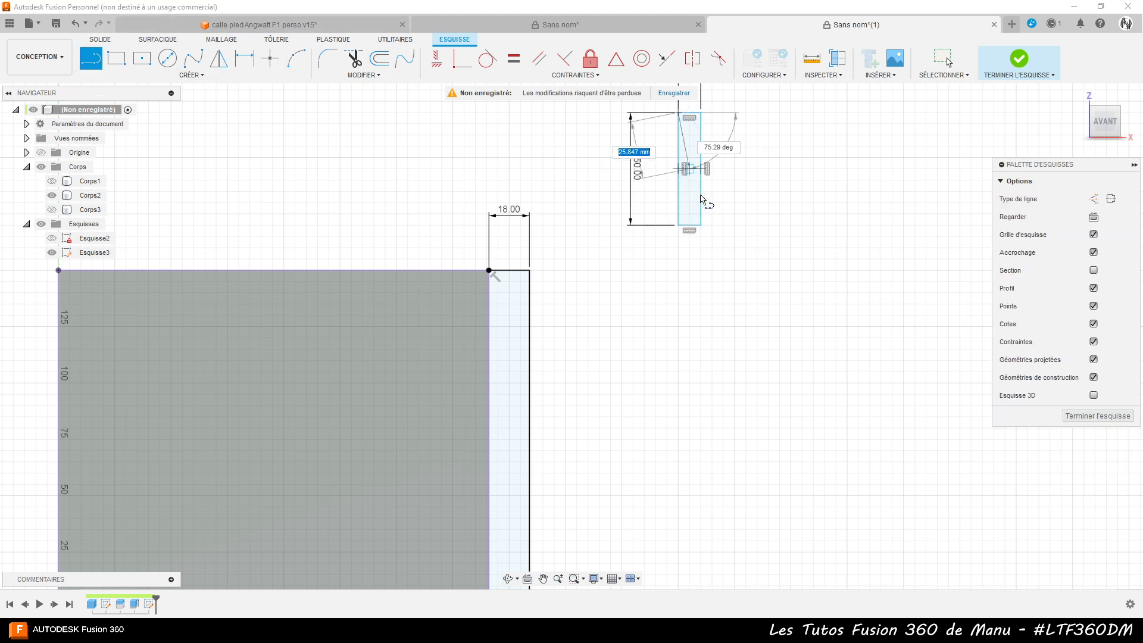
left_click(703, 226)
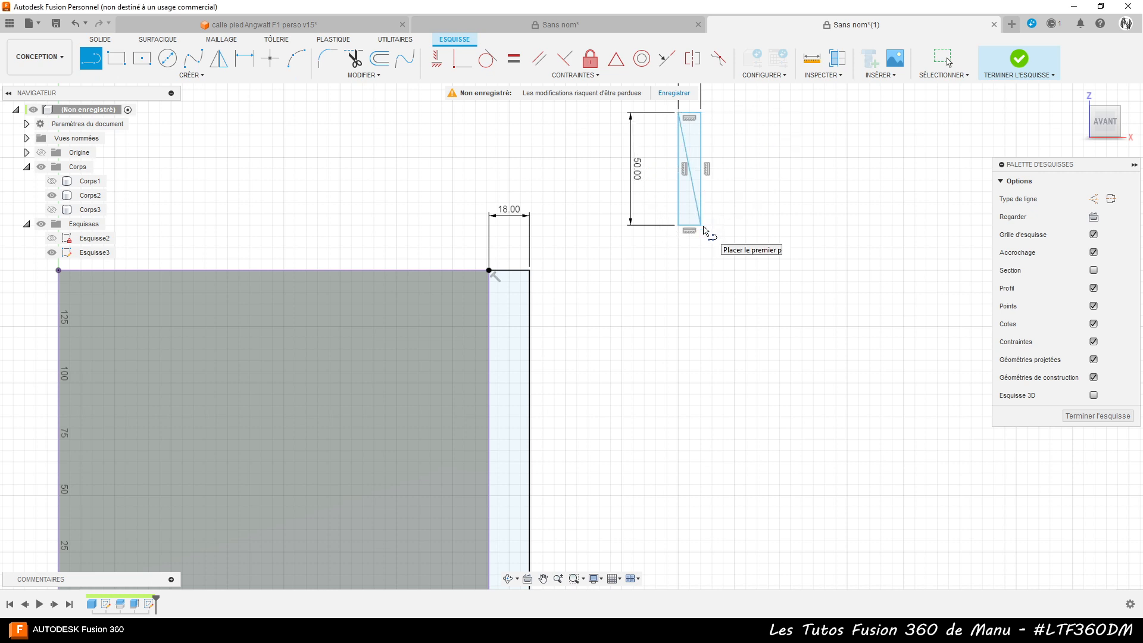
- Add a driven angle dimension between the diagonal and the bottom edge of the reference rectangle
key("d")
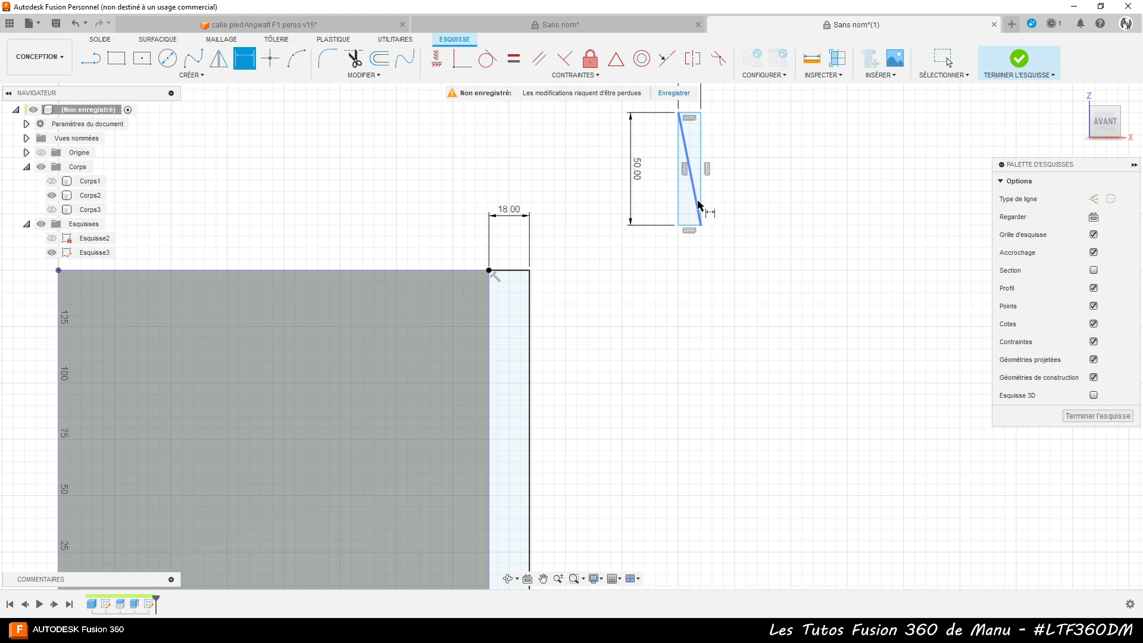
left_click(698, 204)
left_click(686, 226)
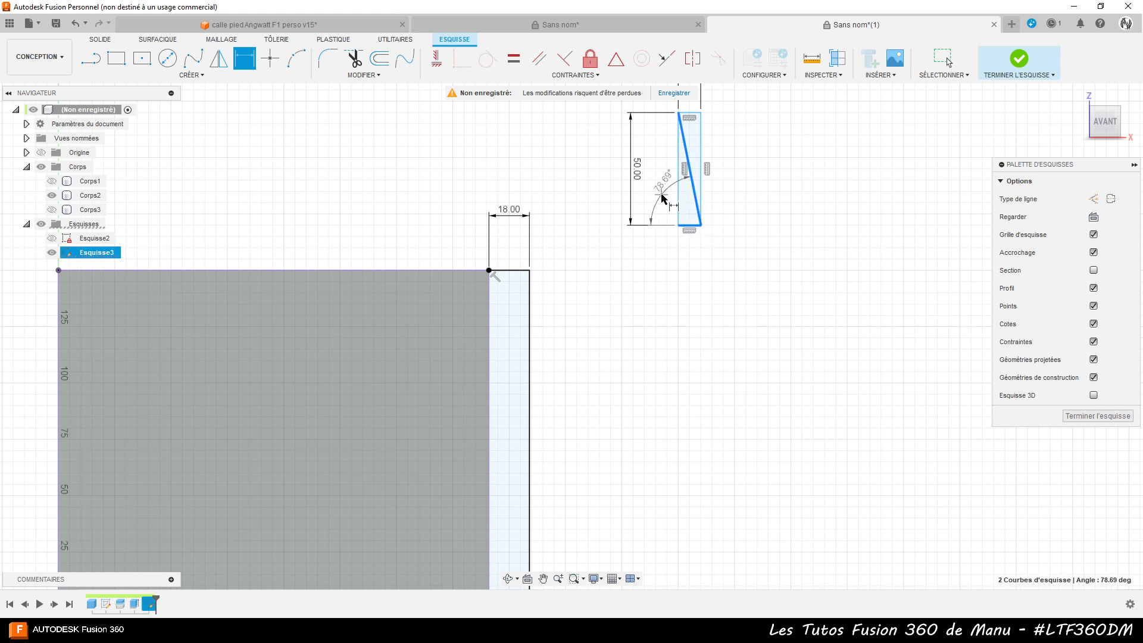
left_click(662, 196)
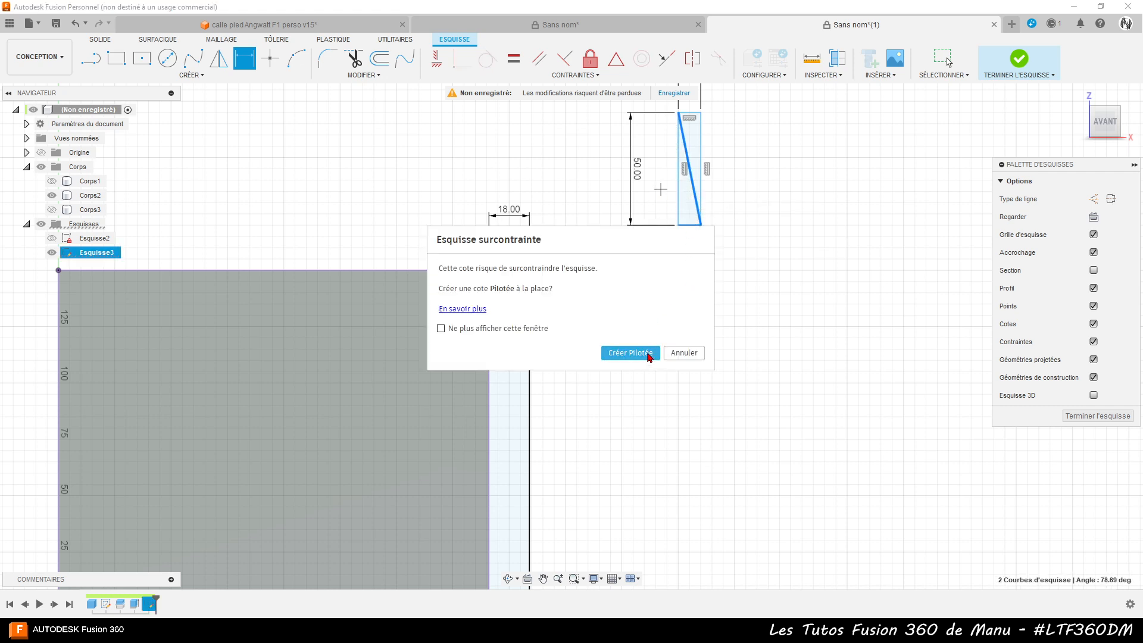
left_click(649, 352)
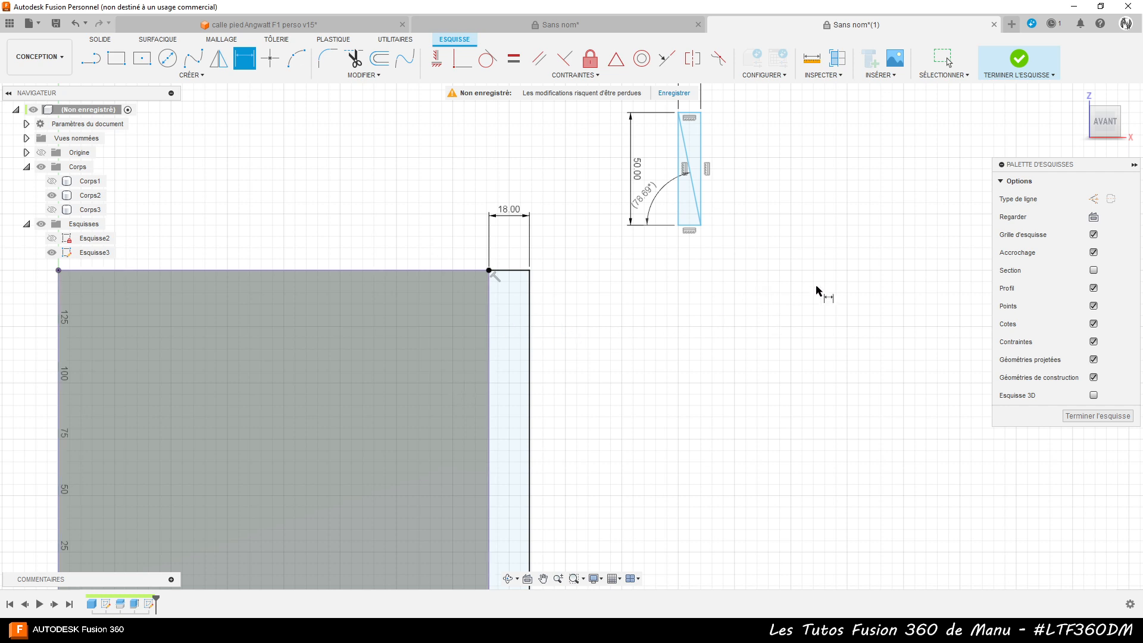
- Draw a slanted line across the joint strip, from about 11 mm below its outer upper corner up to the board's edge
left_click(93, 65)
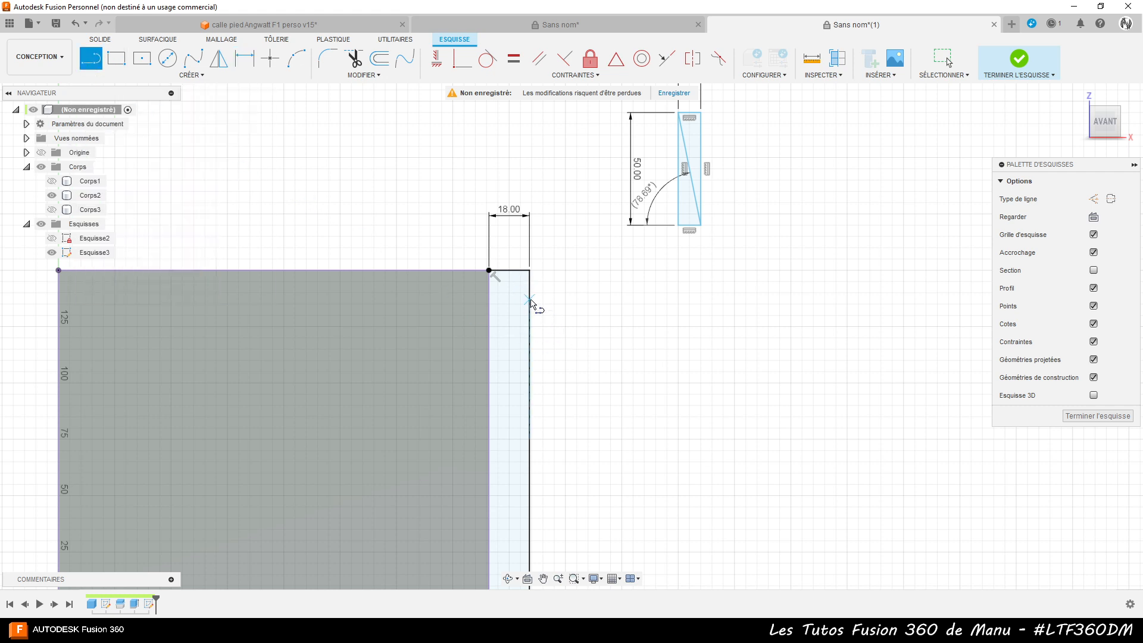
scroll(532, 300, "up", 3)
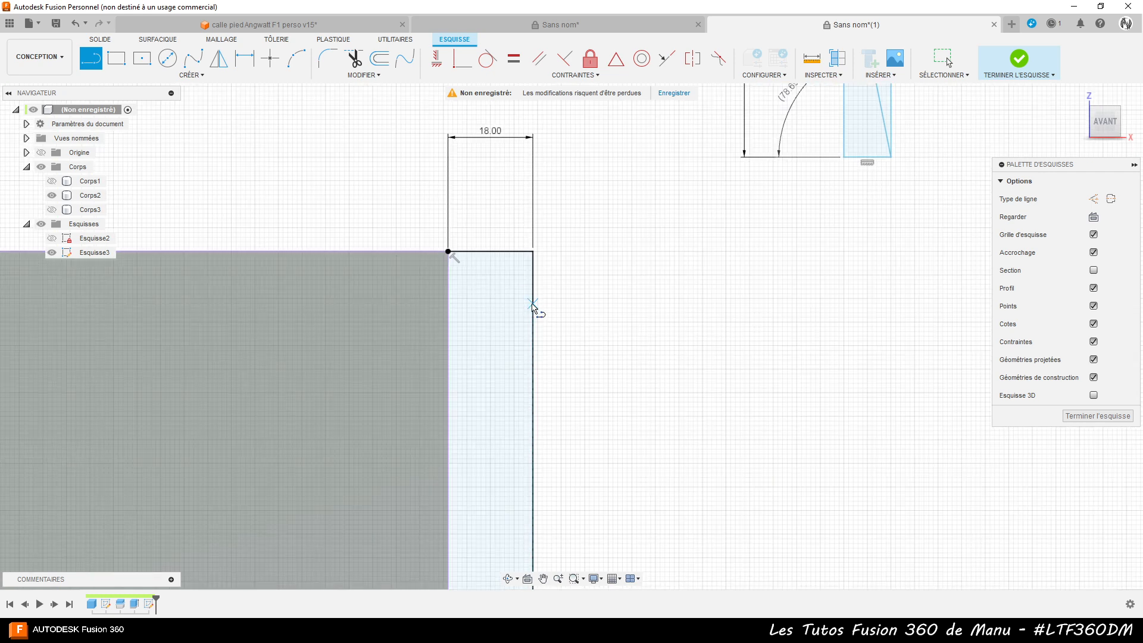
left_click(532, 303)
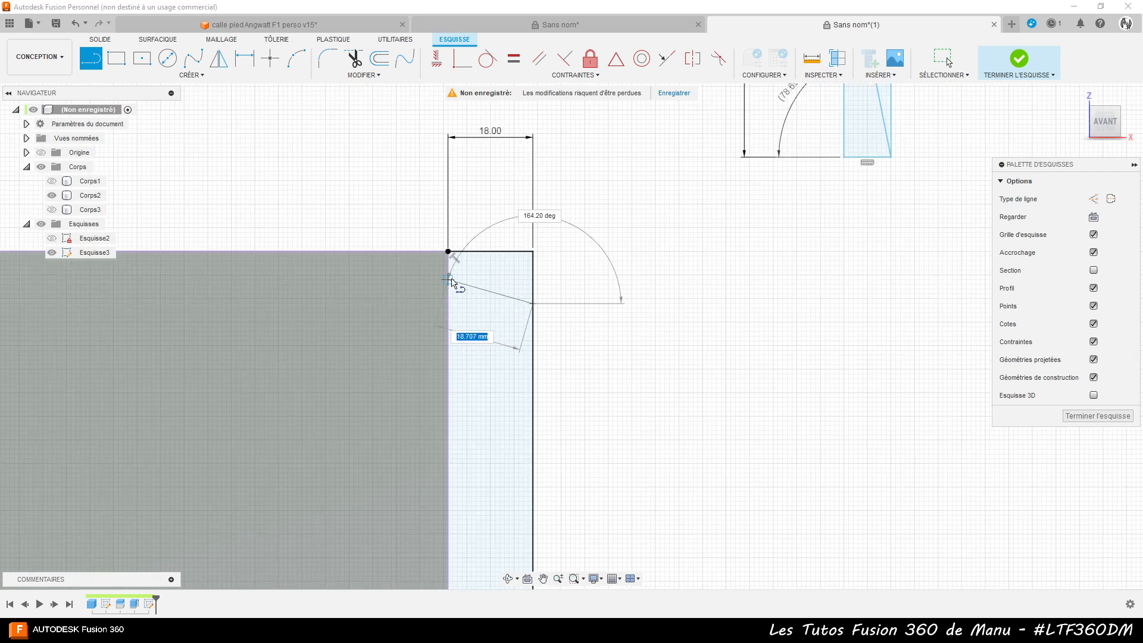
left_click(449, 275)
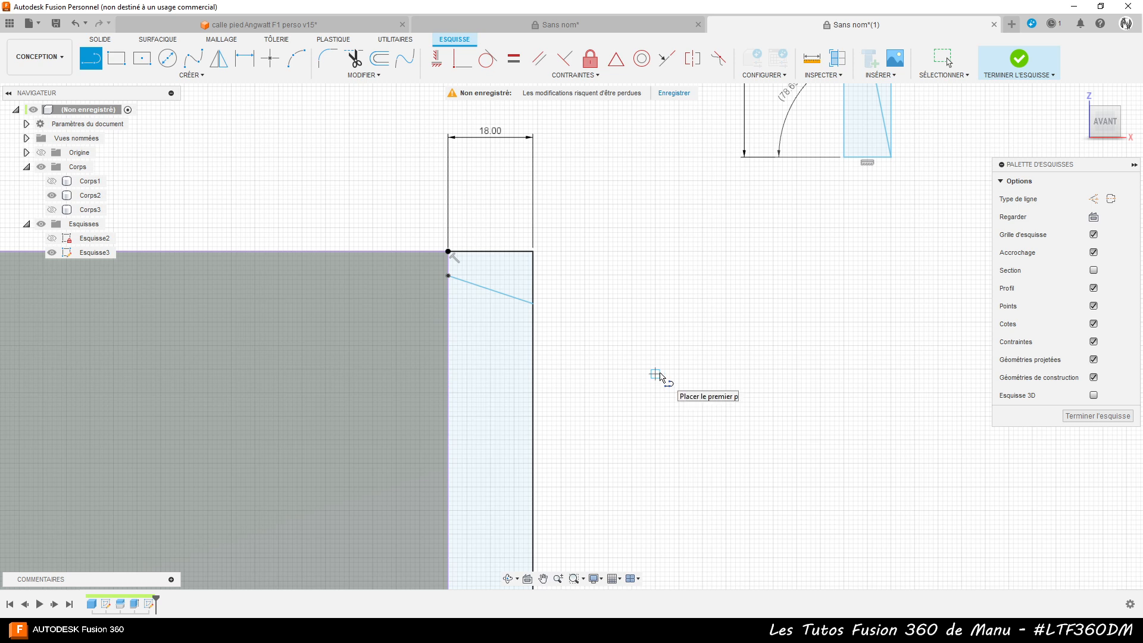
- Dimension the slanted line's outer endpoint at 10 mm from the strip's upper outer corner
key("d")
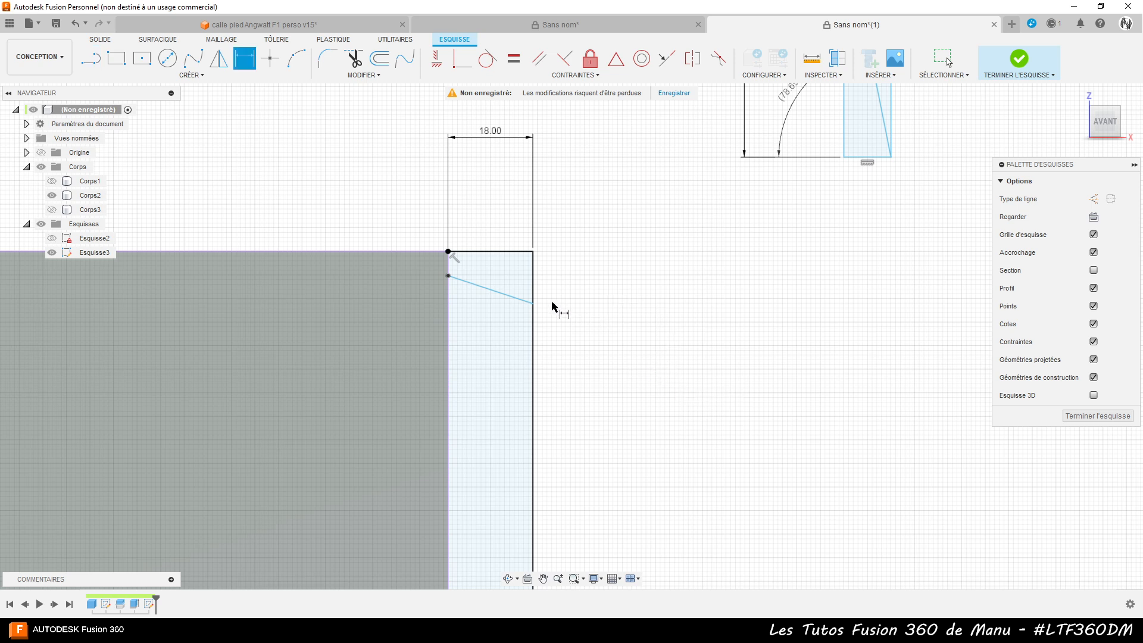
left_click(533, 304)
left_click(533, 251)
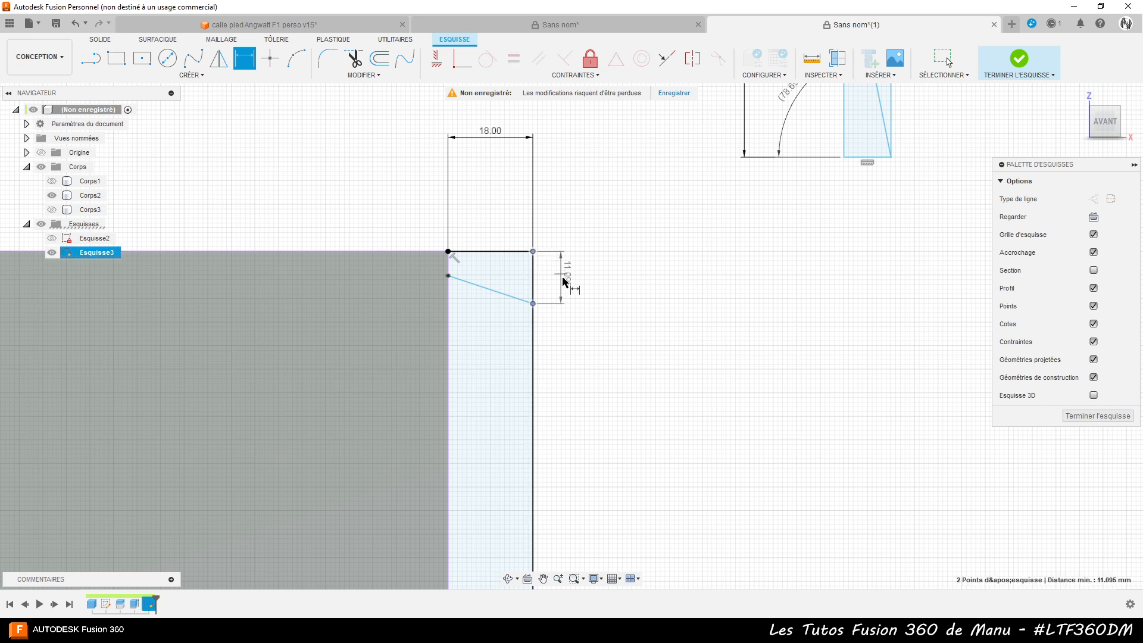
left_click(579, 226)
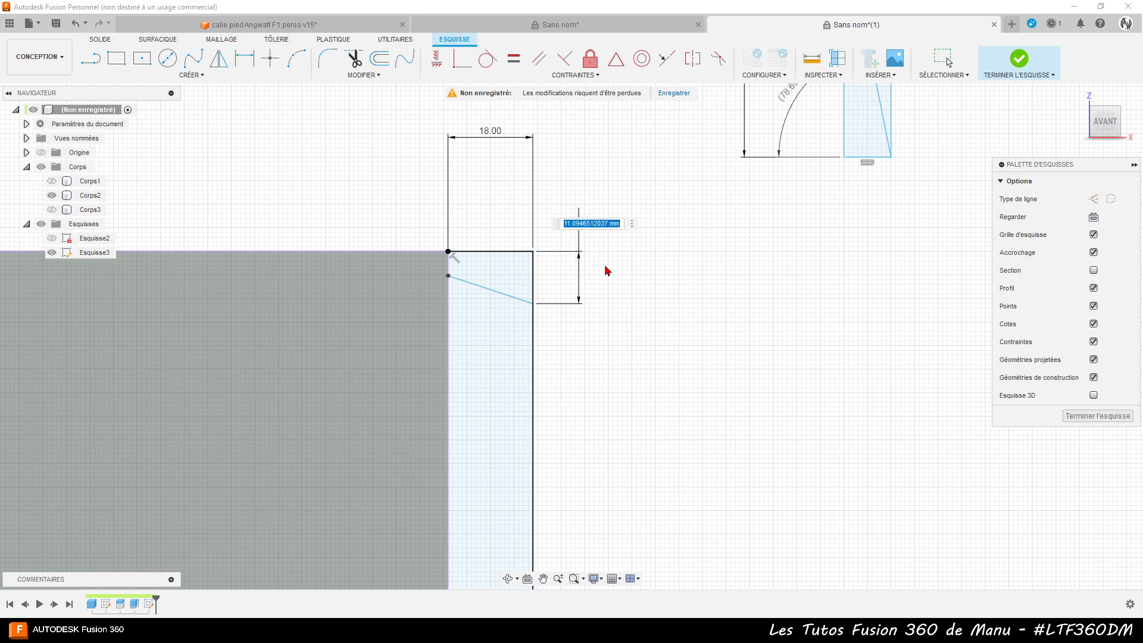
type("10")
key("Return")
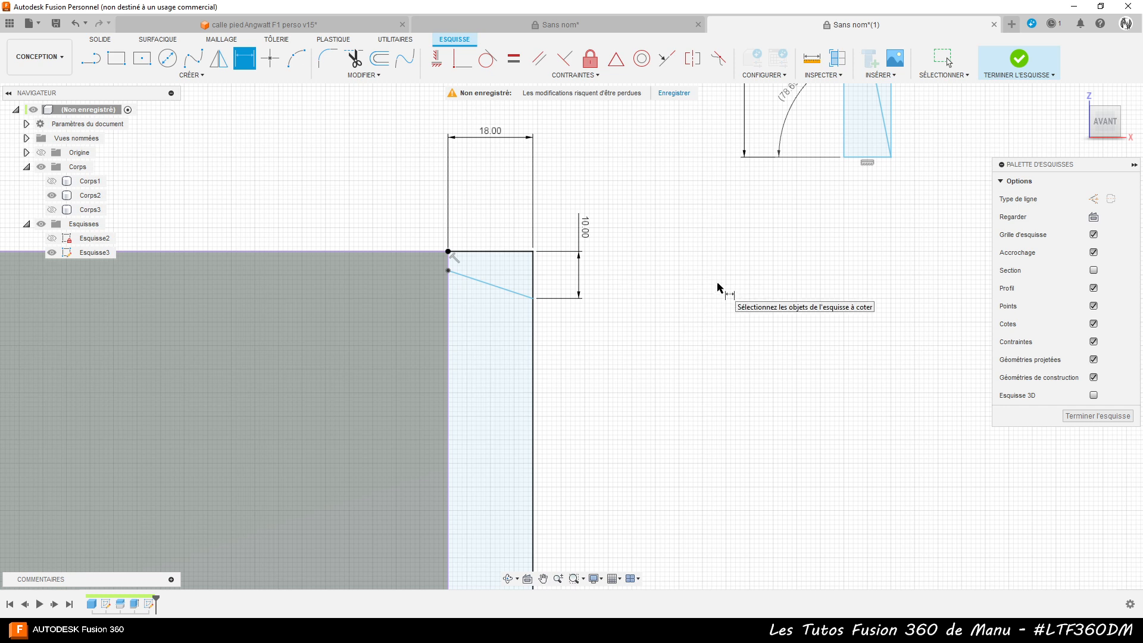
- Dimension the angle between the slanted line and the strip's outer edge, linking it to the reference rectangle's driven angle d13
left_click(513, 291)
left_click(534, 276)
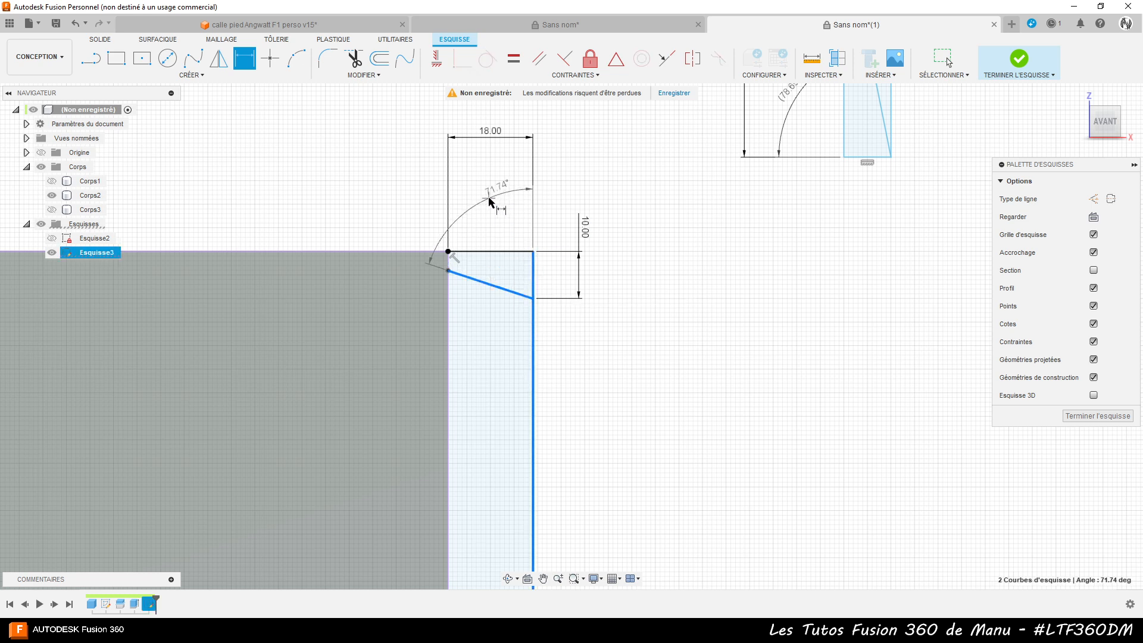
left_click(420, 136)
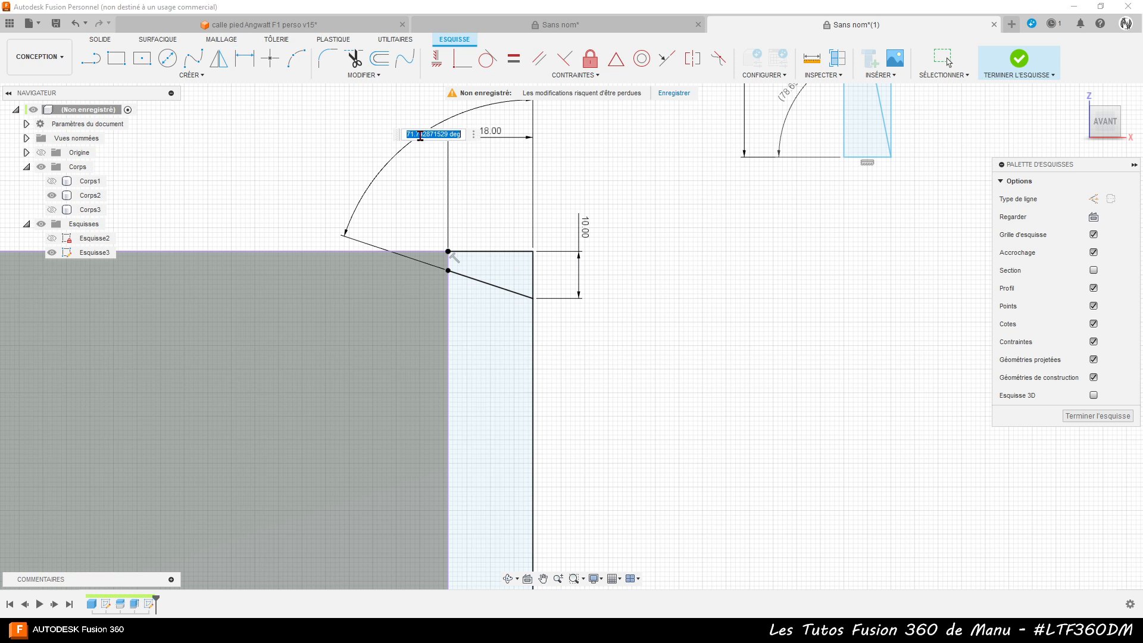
left_click(784, 102)
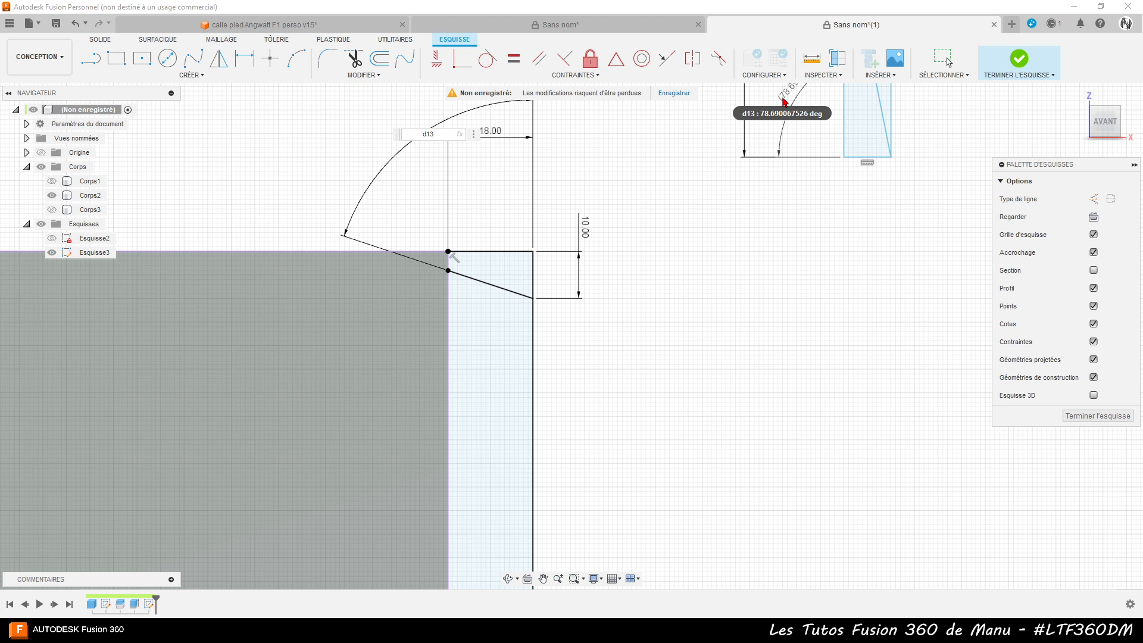
key("Return")
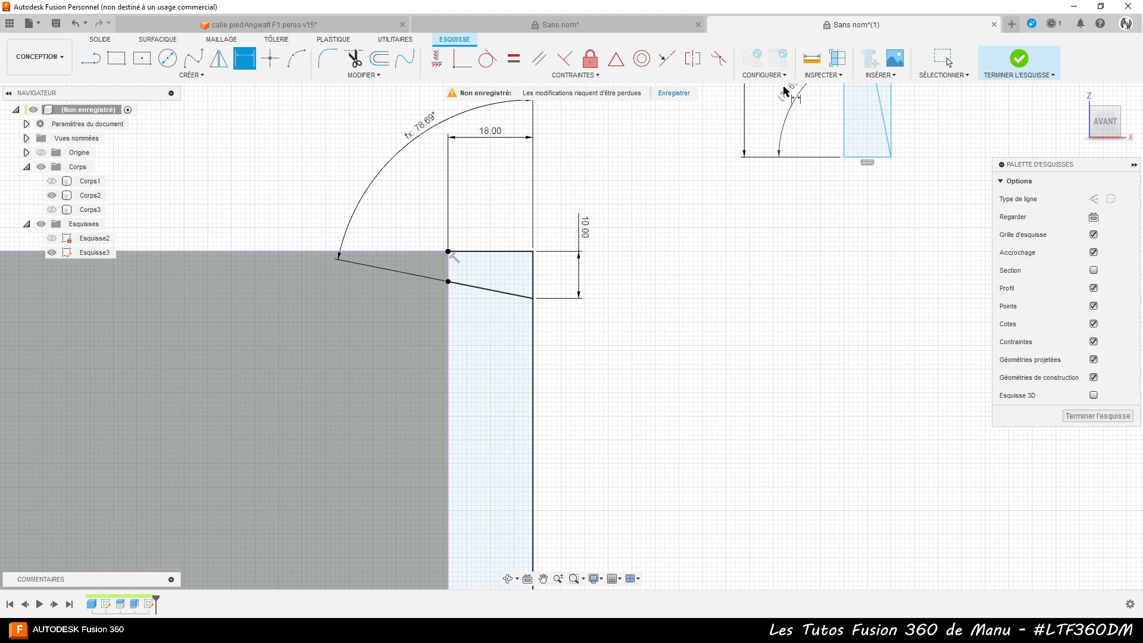
- Draw a slanted line across the joint strip, from about 11 mm above its outer lower corner down to the board's edge
scroll(600, 142, "down", 5)
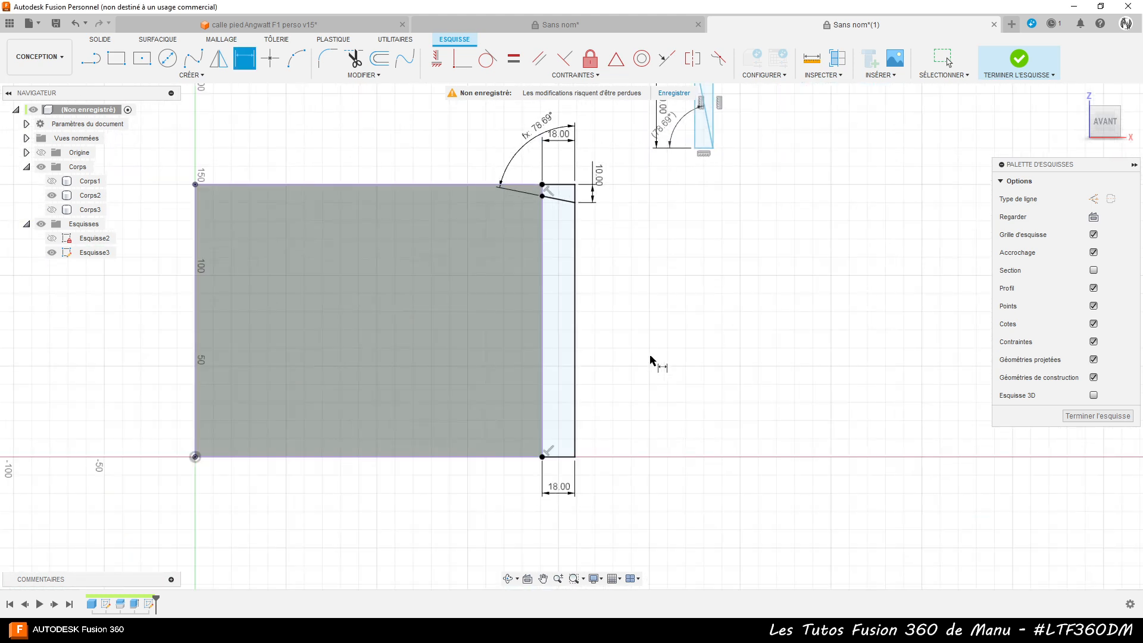
left_click(91, 57)
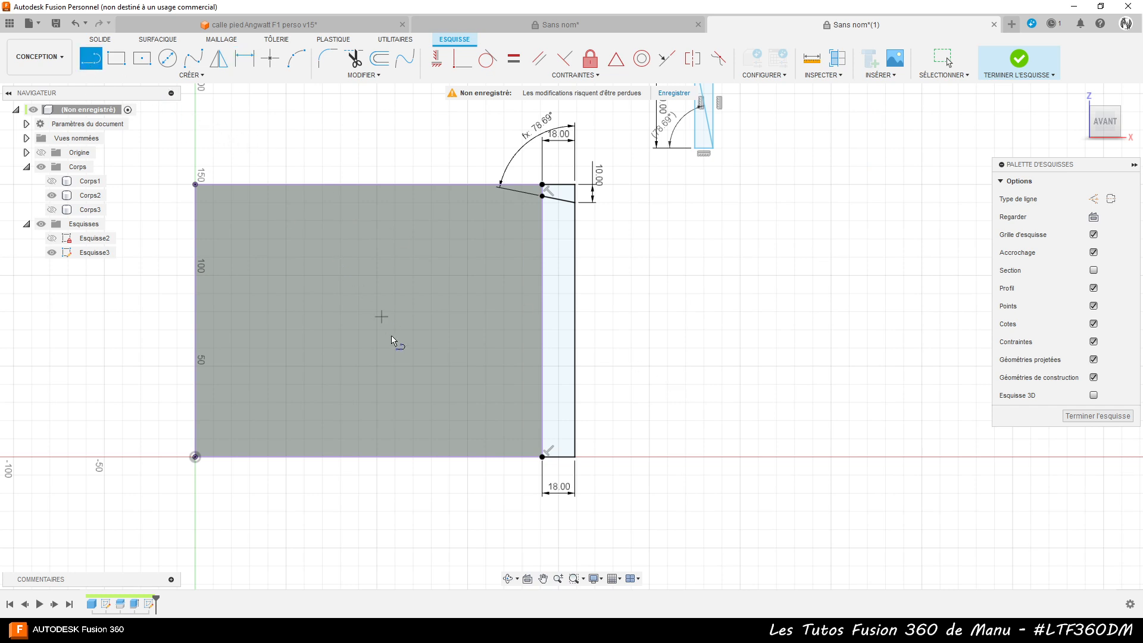
scroll(595, 460, "up", 5)
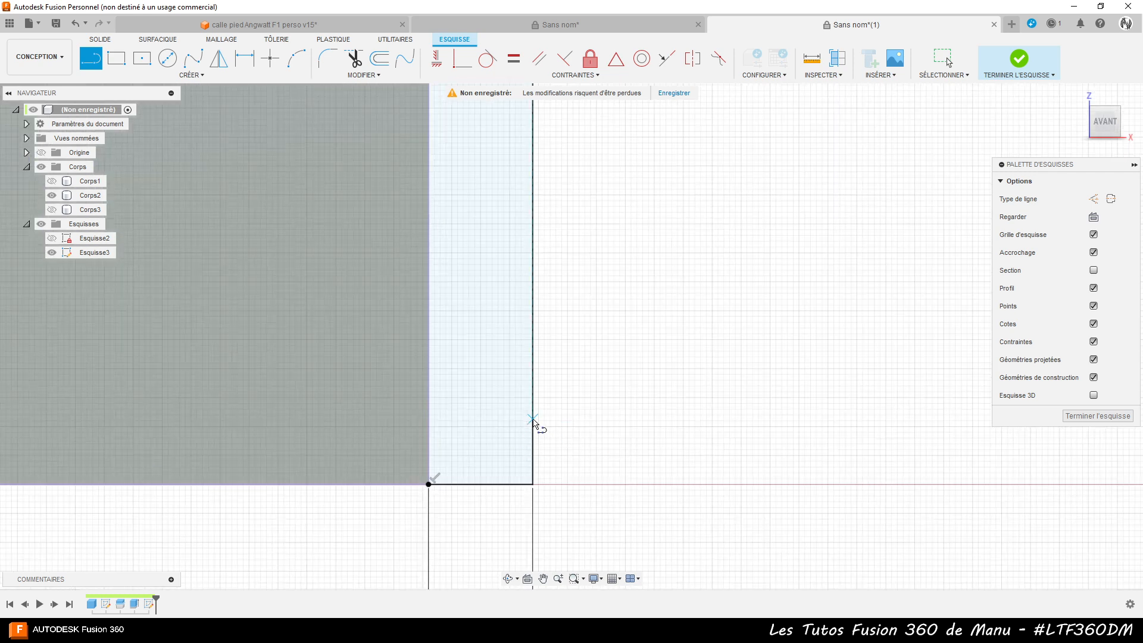
left_click(533, 420)
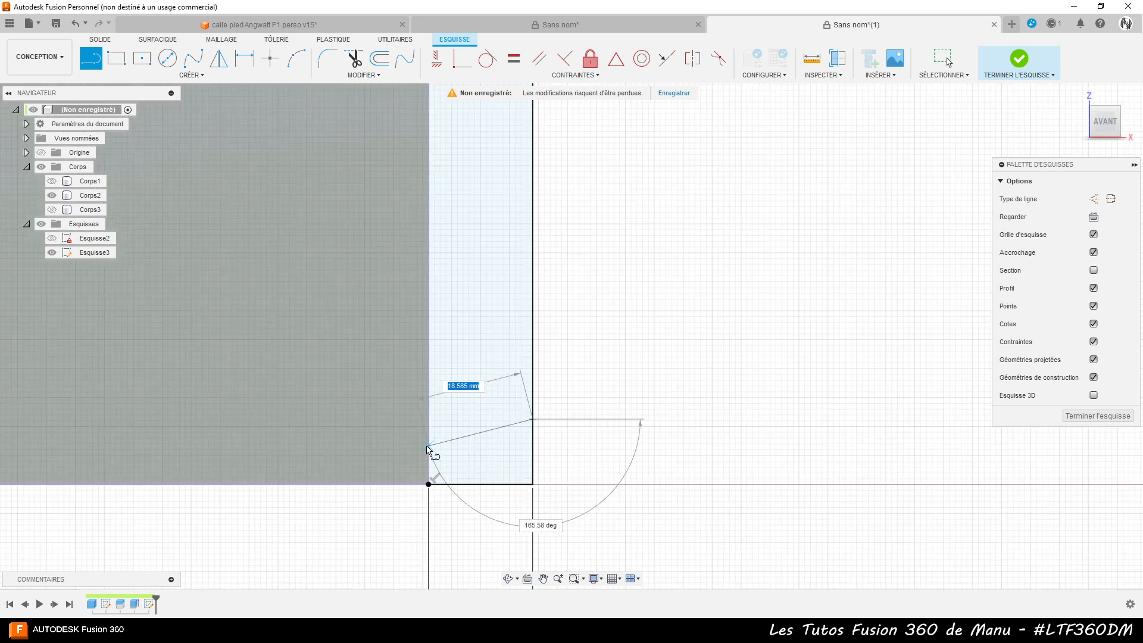
double_click(429, 451)
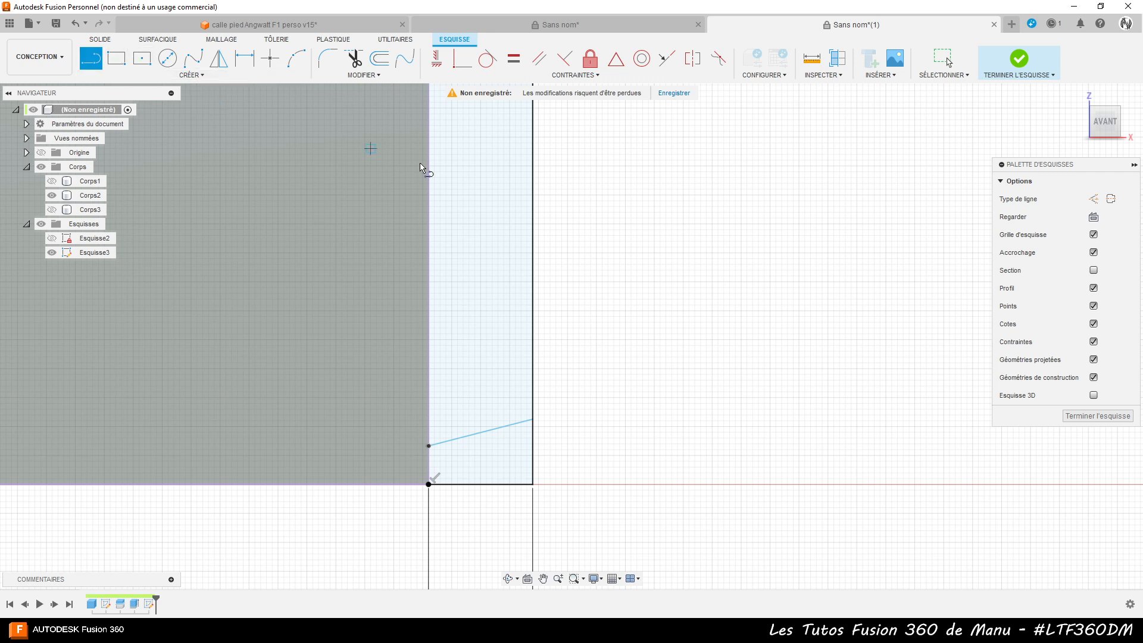
- Dimension the lower slanted line's outer endpoint at 10 mm from the strip's lower outer corner
key("d")
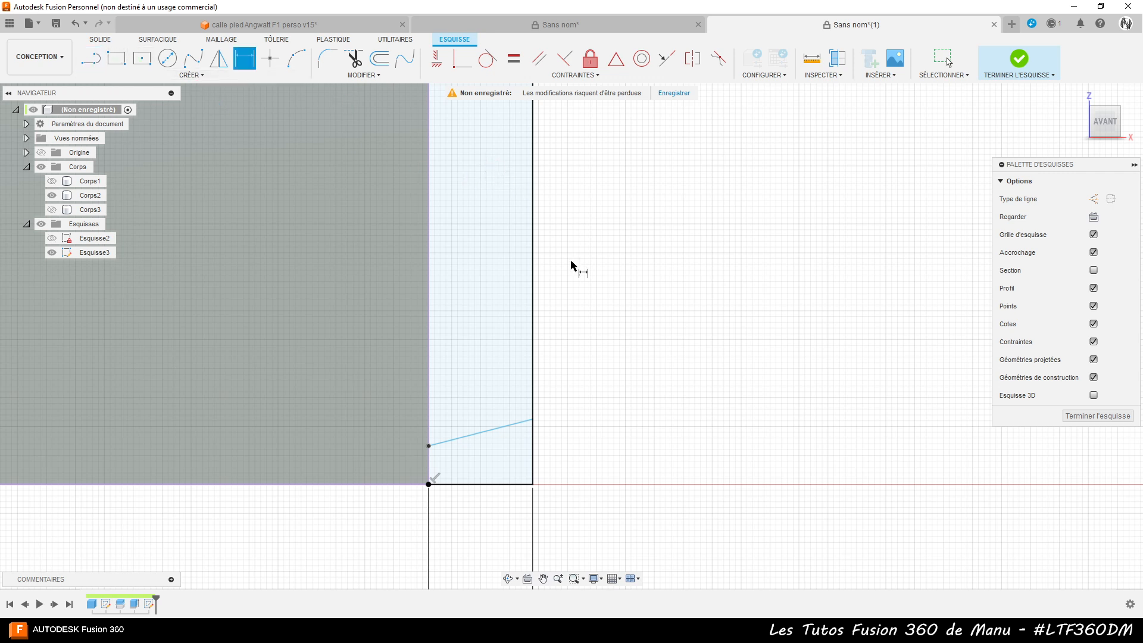
left_click(532, 419)
left_click(533, 484)
left_click(575, 513)
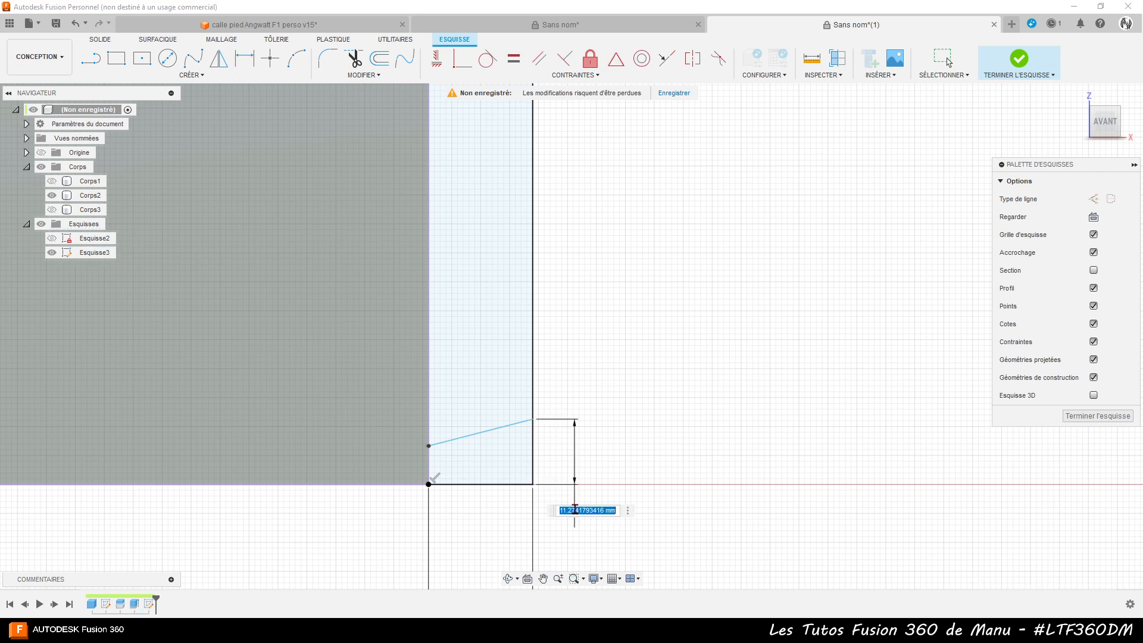
type("10")
key("Return")
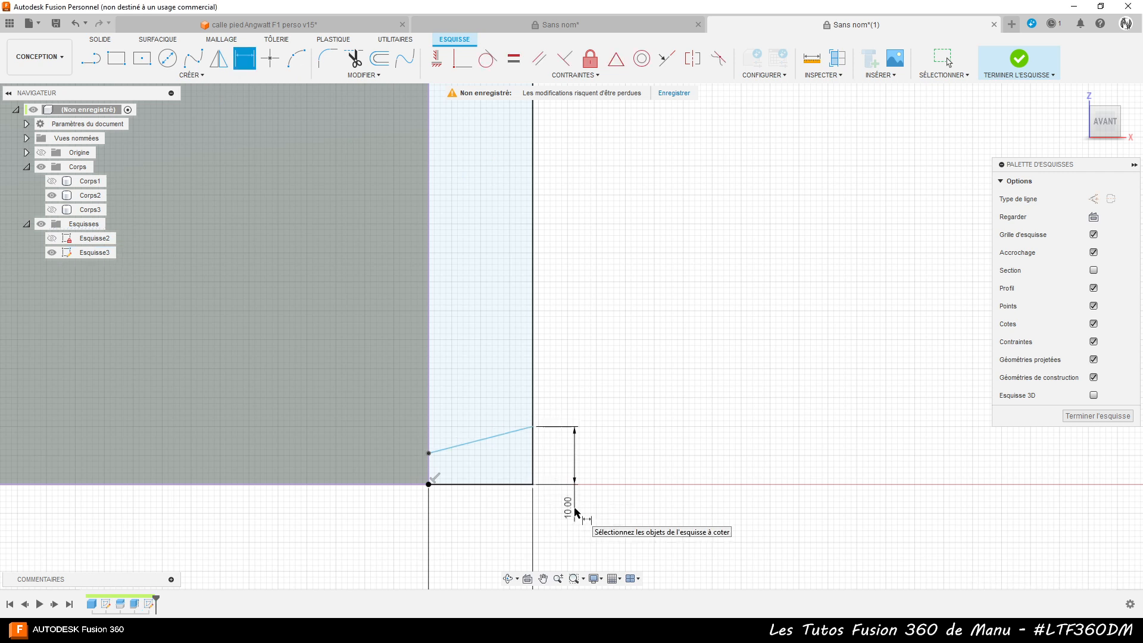
- Dimension the angle between the lower slanted line and the strip's outer edge, linking it to the reference angle d13
left_click(517, 432)
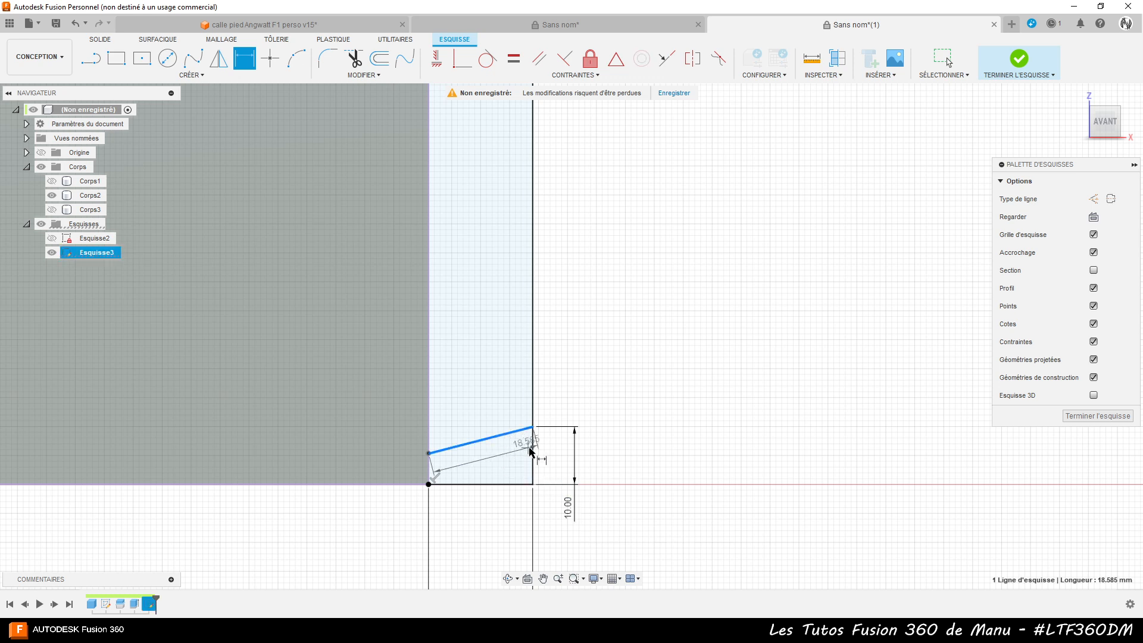
left_click(428, 470)
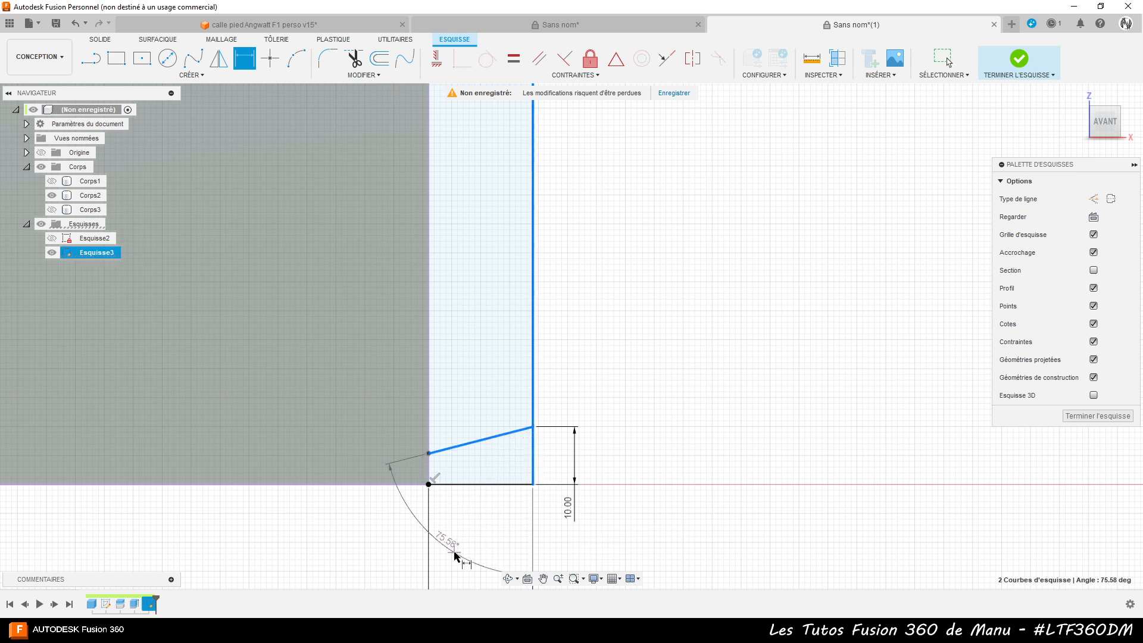
left_click(461, 557)
scroll(607, 401, "down", 5)
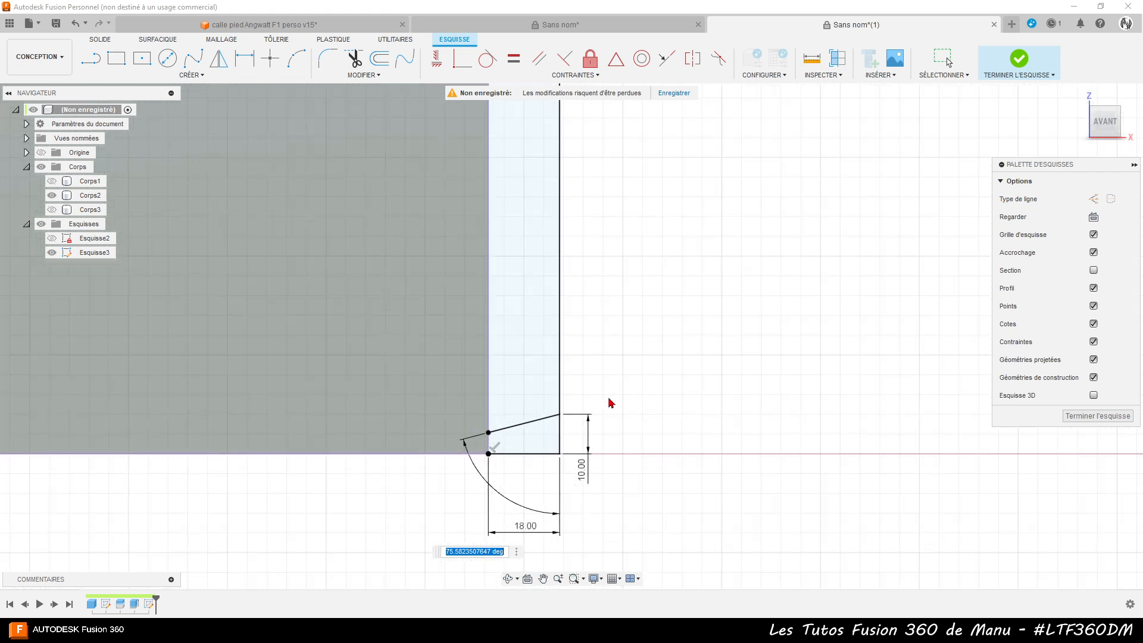
scroll(509, 451, "down", 2)
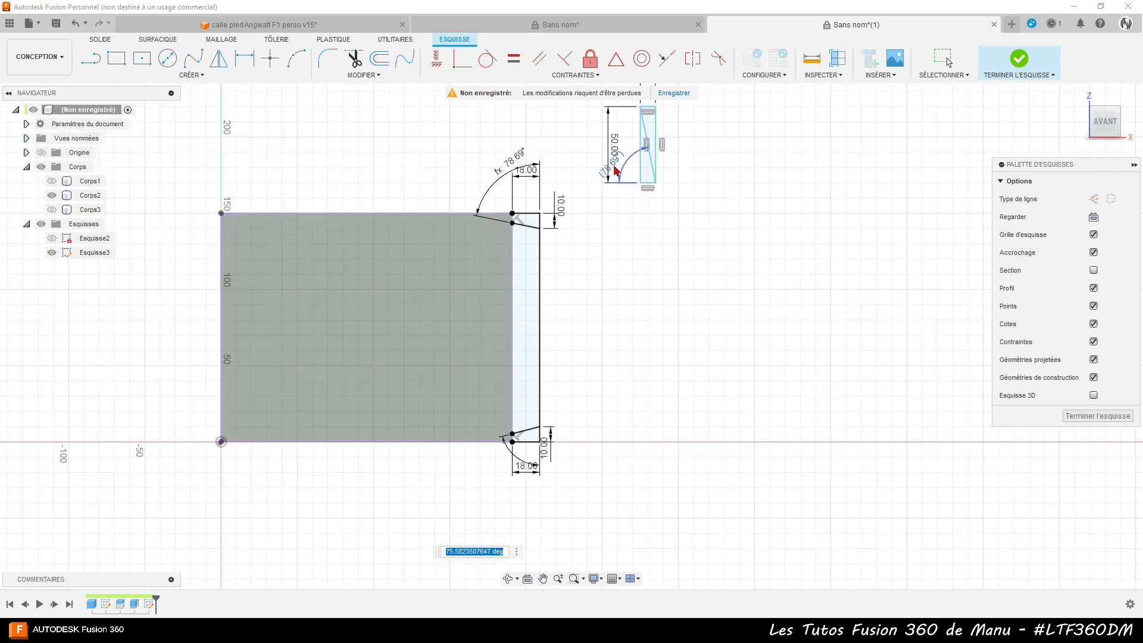
type("d13")
key("Return")
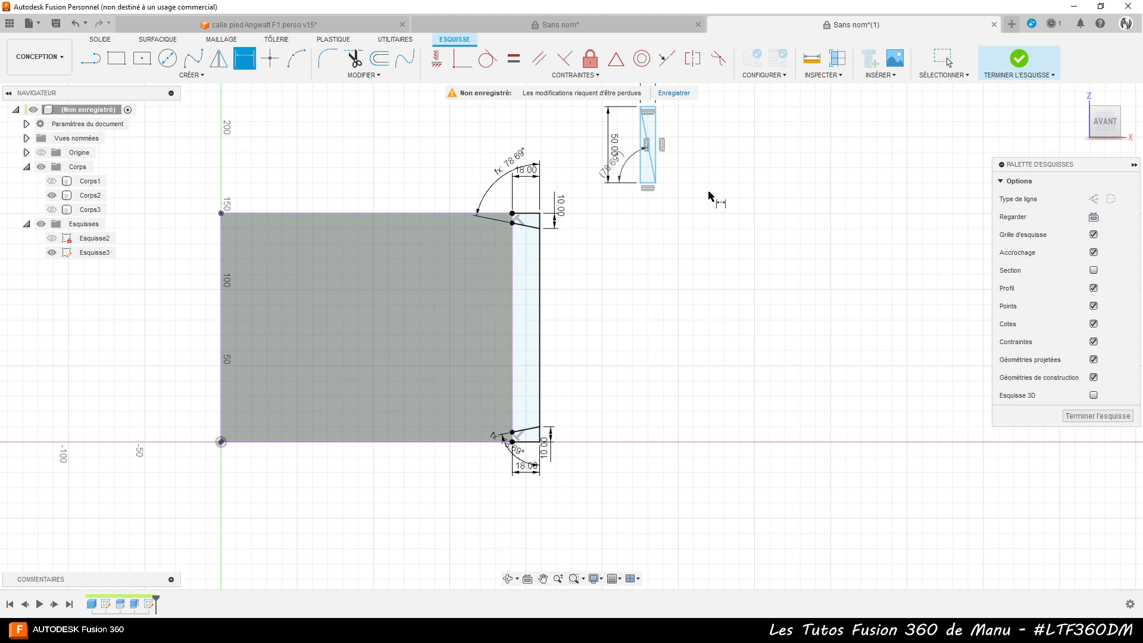
- Add a driven dimension between the inner endpoints of the two slanted lines along the board's edge
scroll(528, 326, "up", 3)
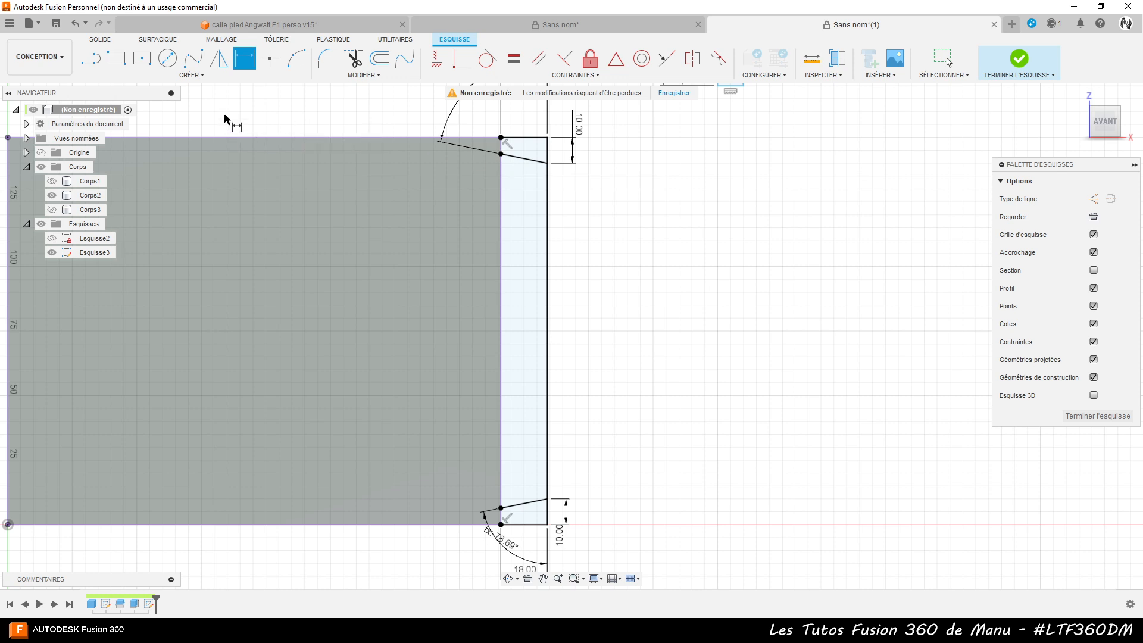
left_click(500, 153)
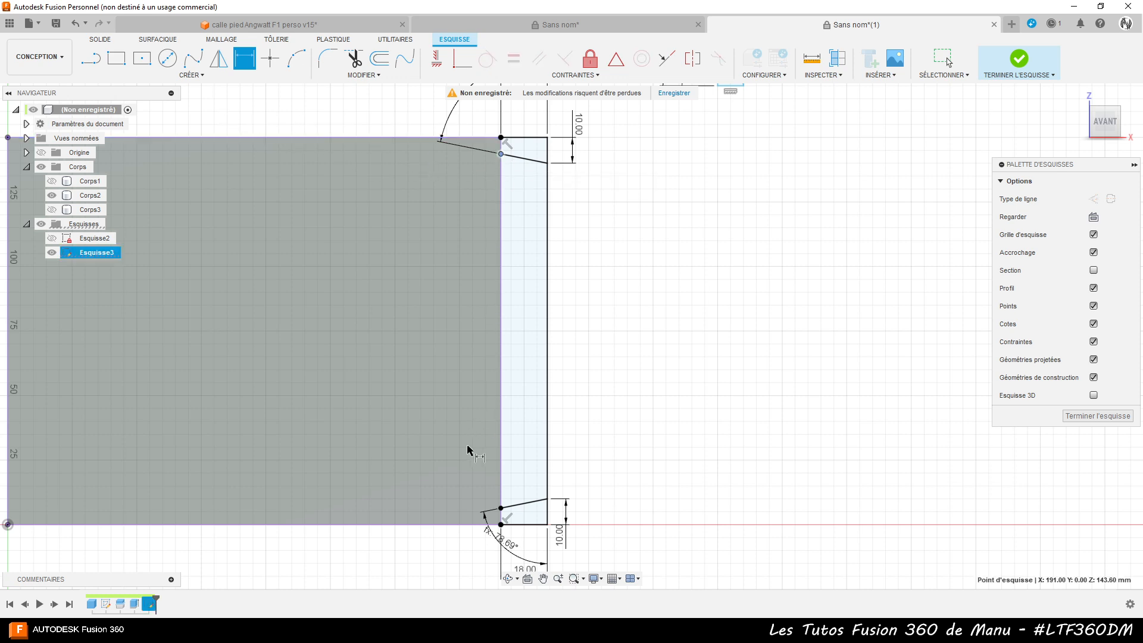
left_click(500, 507)
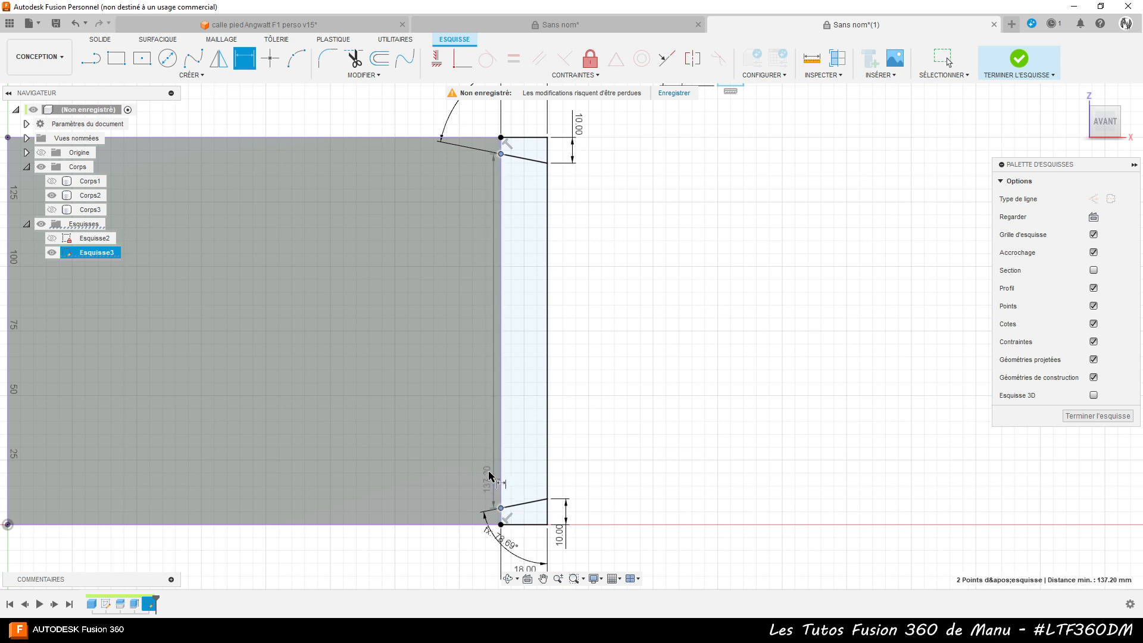
left_click(454, 372)
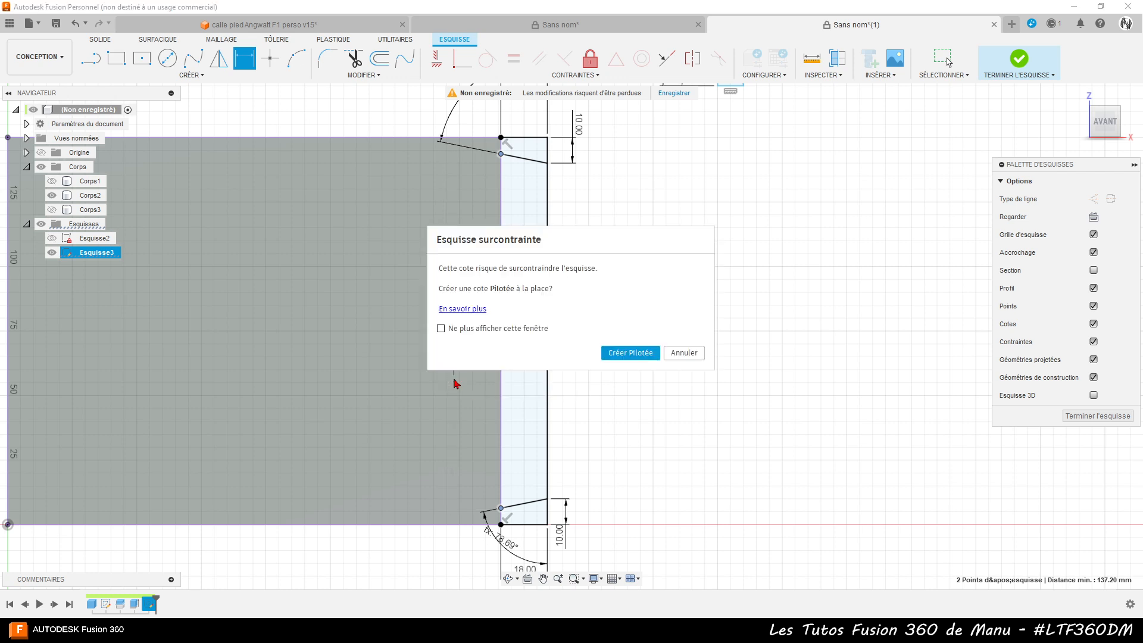
left_click(630, 353)
scroll(62, 460, "down", 3)
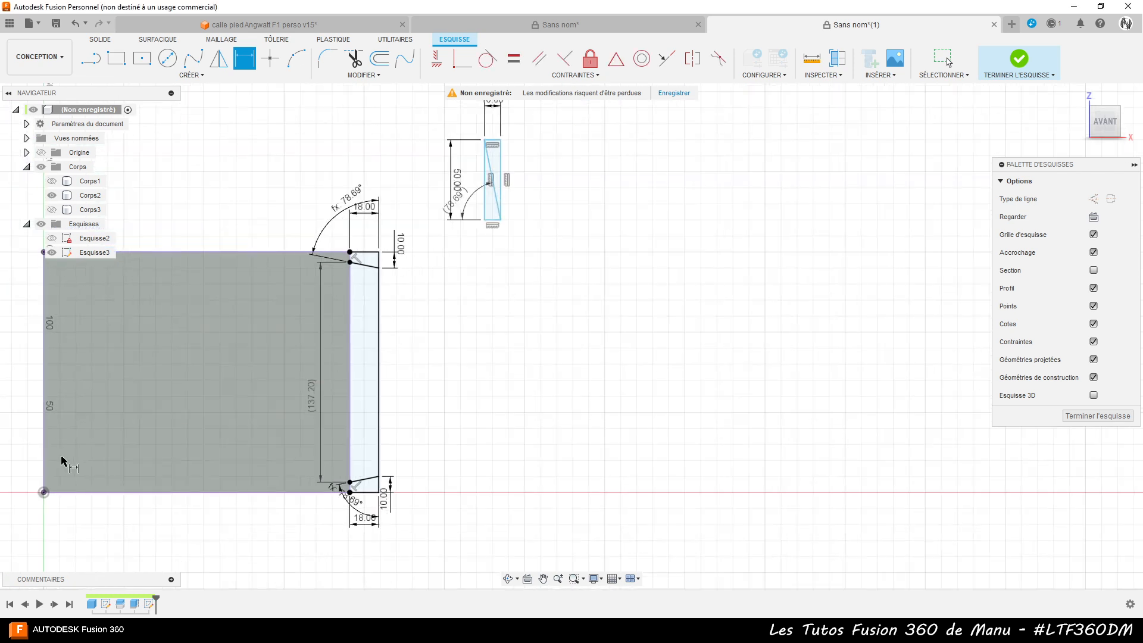
scroll(413, 438, "up", 4)
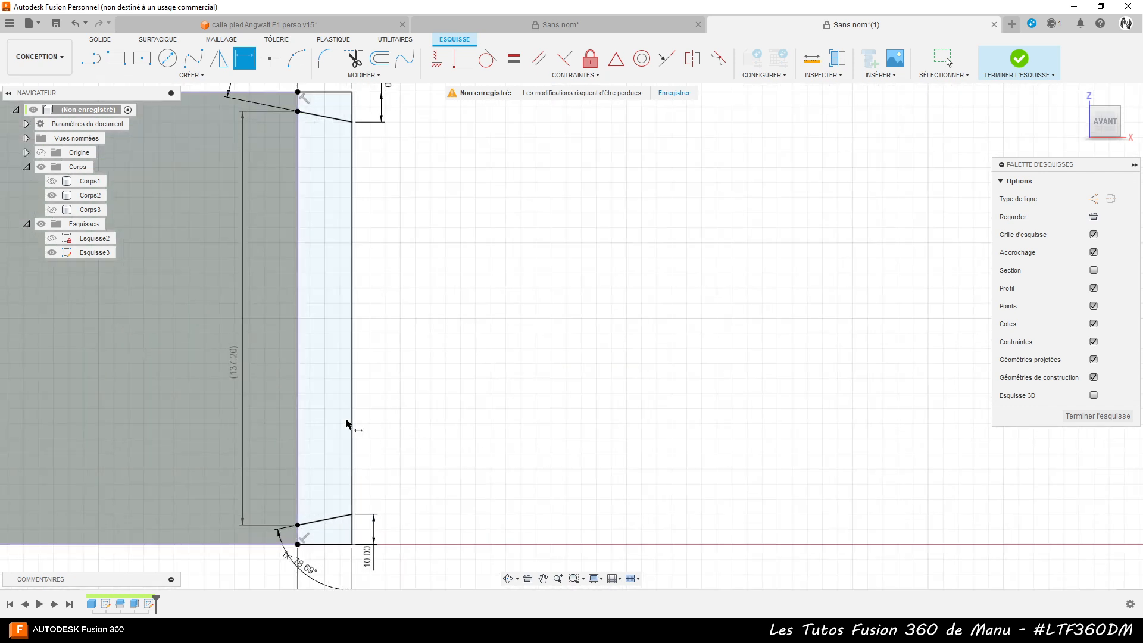
scroll(164, 363, "down", 1)
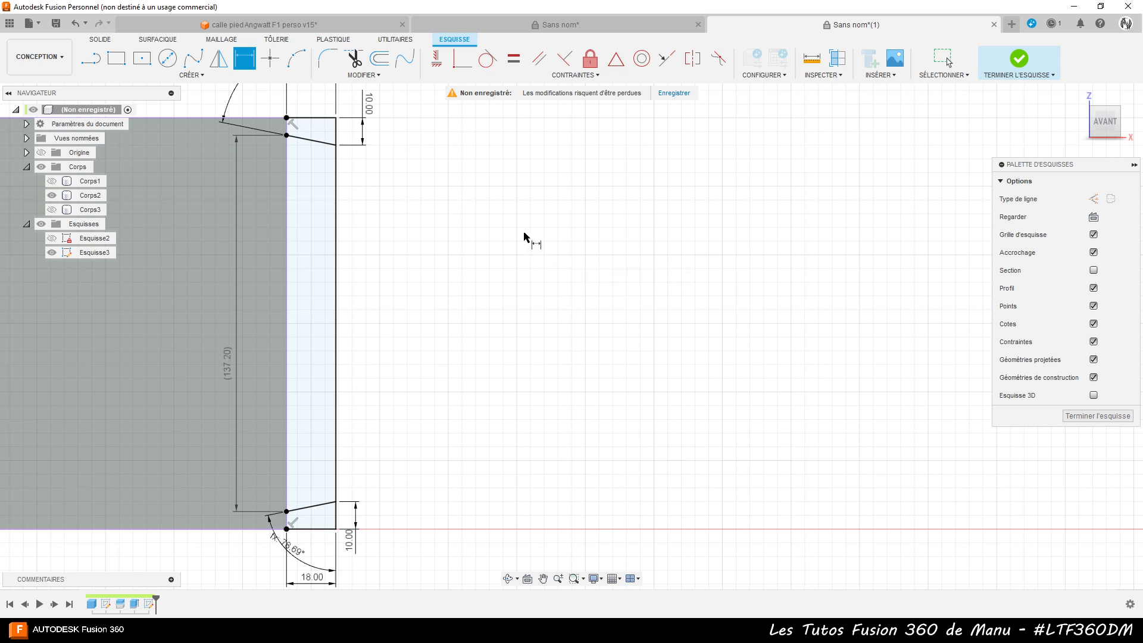
- Create a user parameter named D in mm with the expression 137.2
left_click(368, 76)
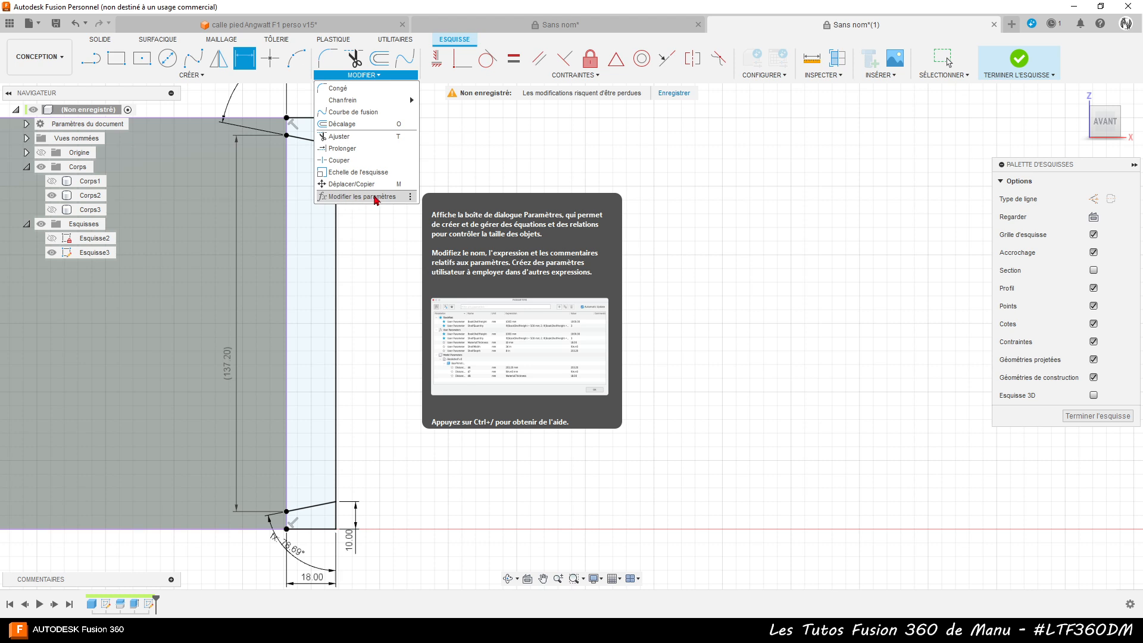
left_click(392, 197)
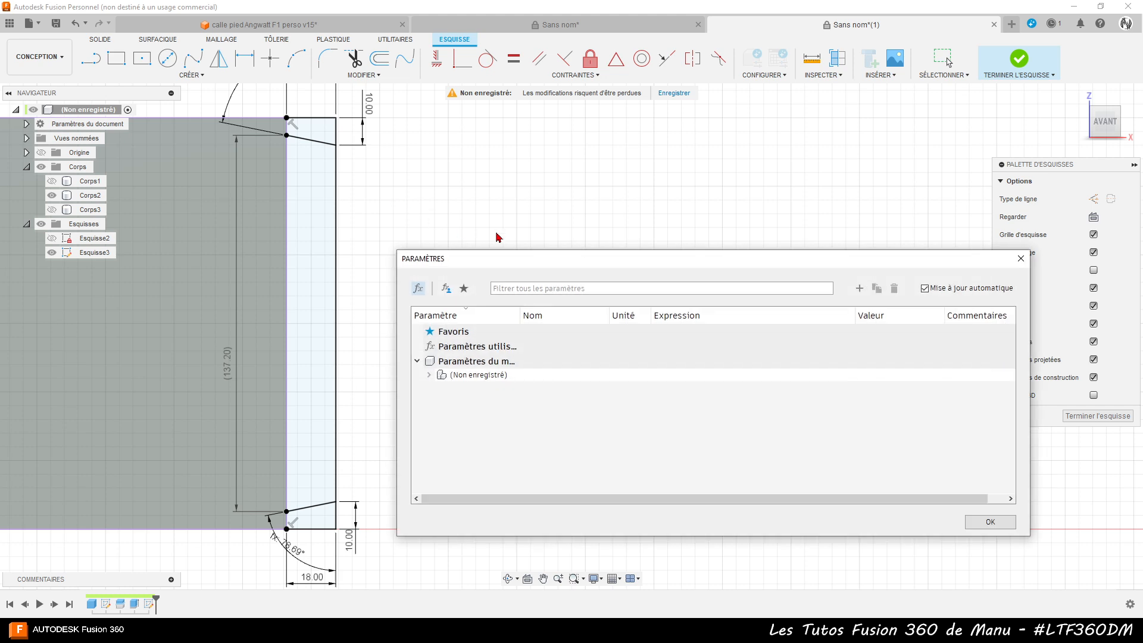
left_click(860, 289)
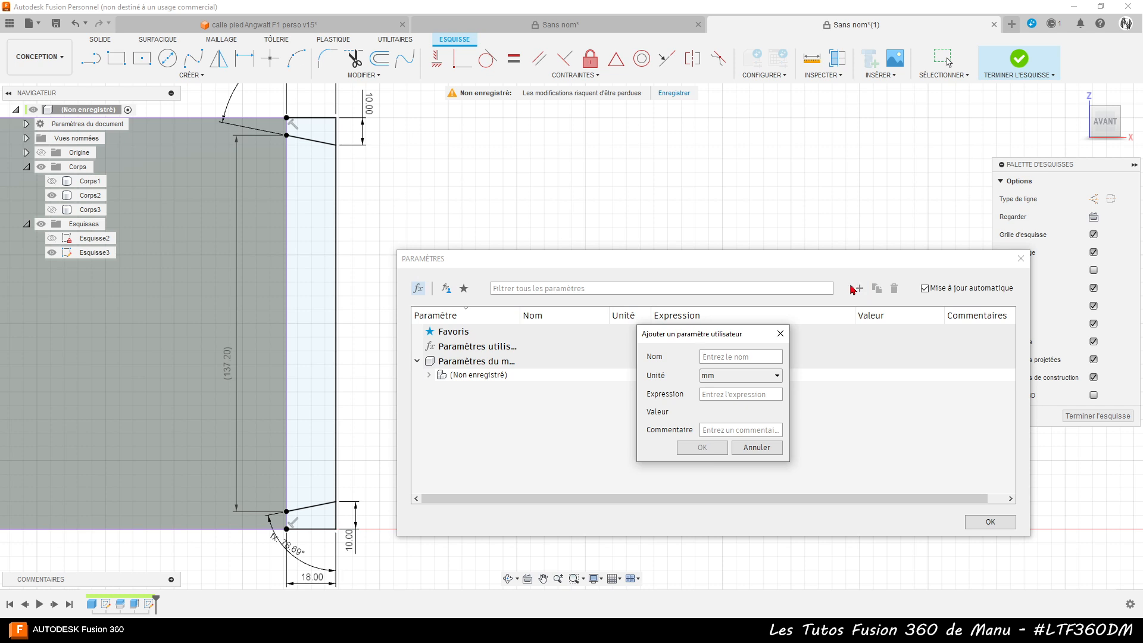
type("D")
type("13")
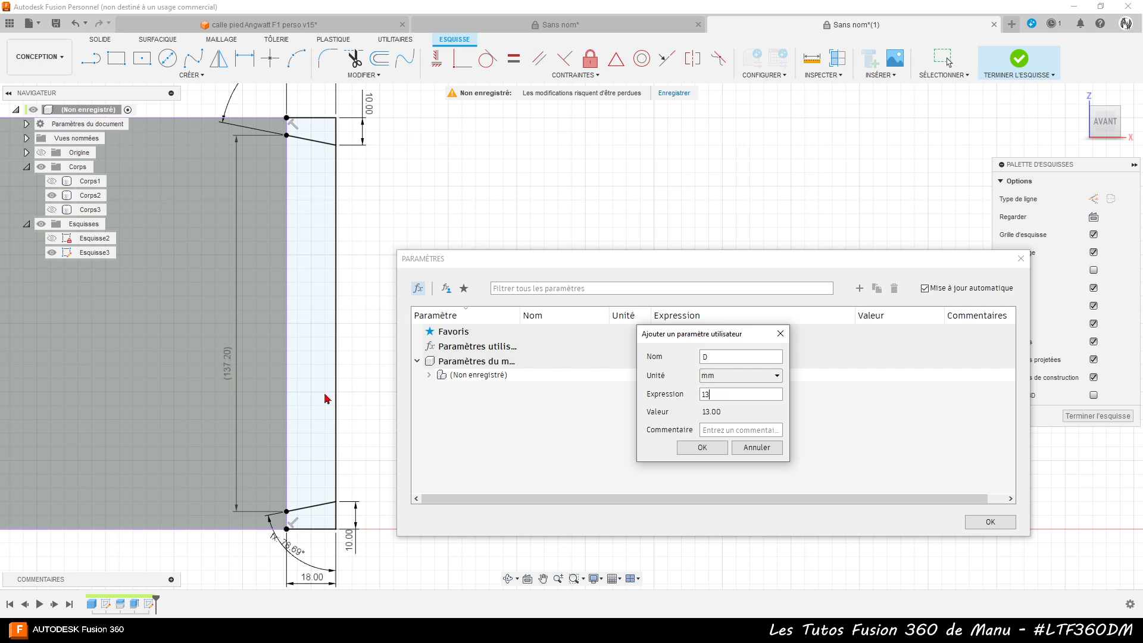
type("7.2")
key("Return")
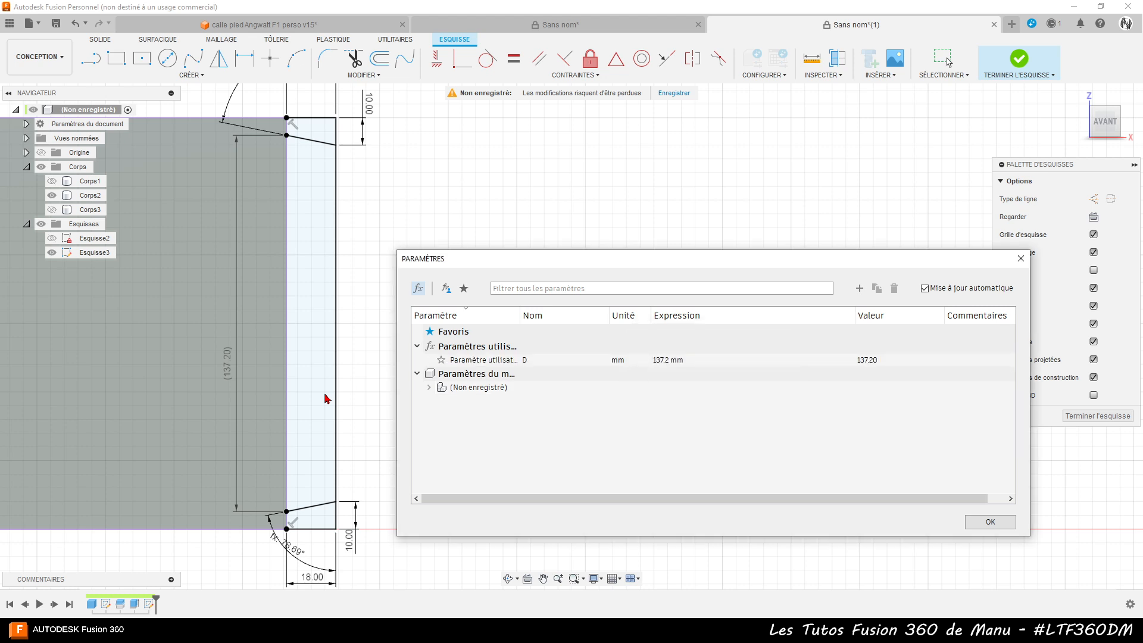
- Add a user parameter named EP in mm with the expression 18
left_click(860, 289)
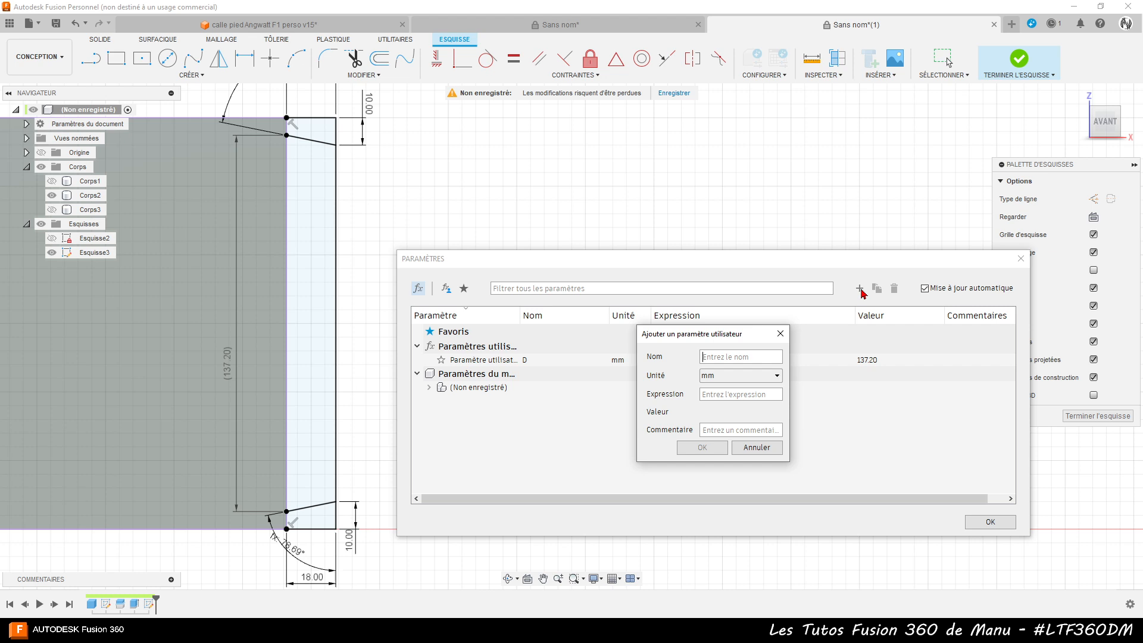
type("E")
type("P")
type("18")
key("Return")
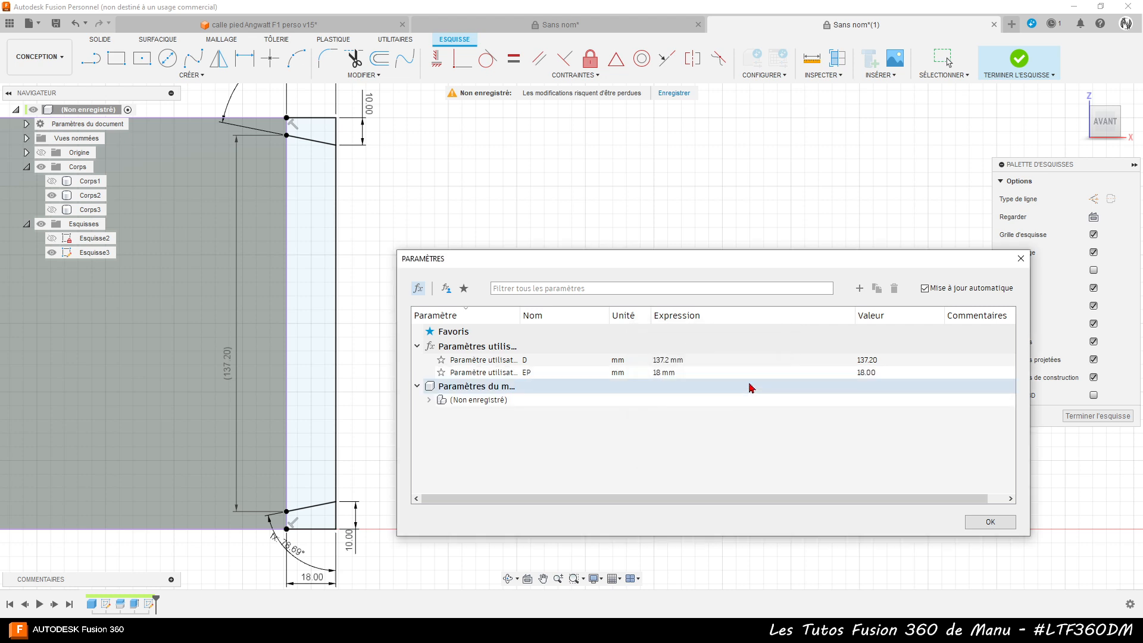
- Add a user parameter named IT in mm with the expression 5
left_click(860, 289)
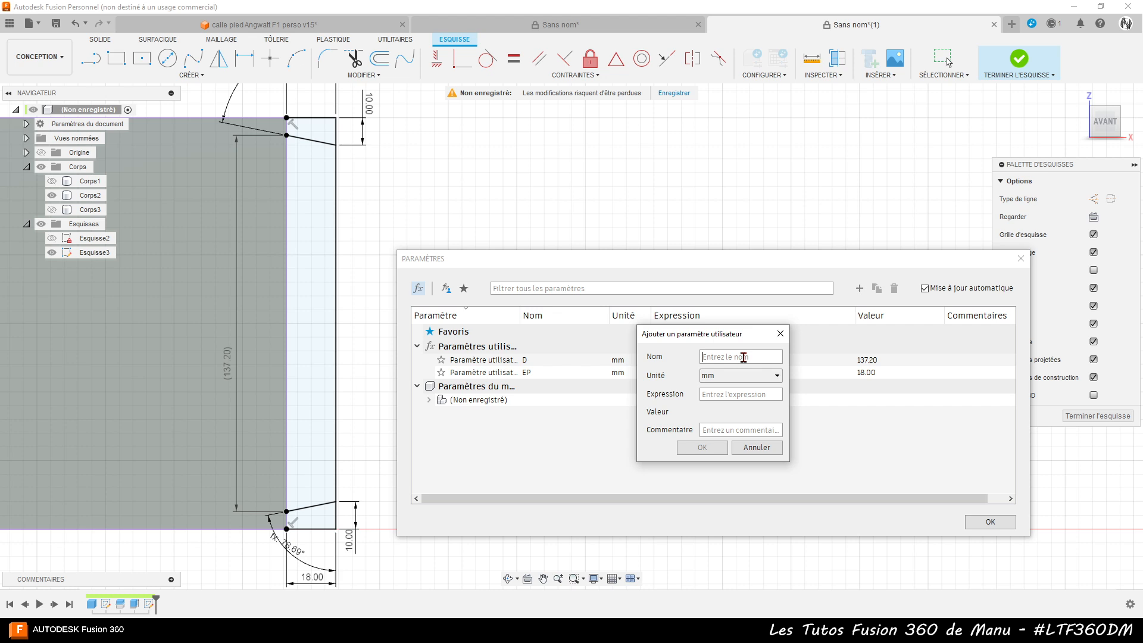
type("IT")
type("5")
left_click(715, 450)
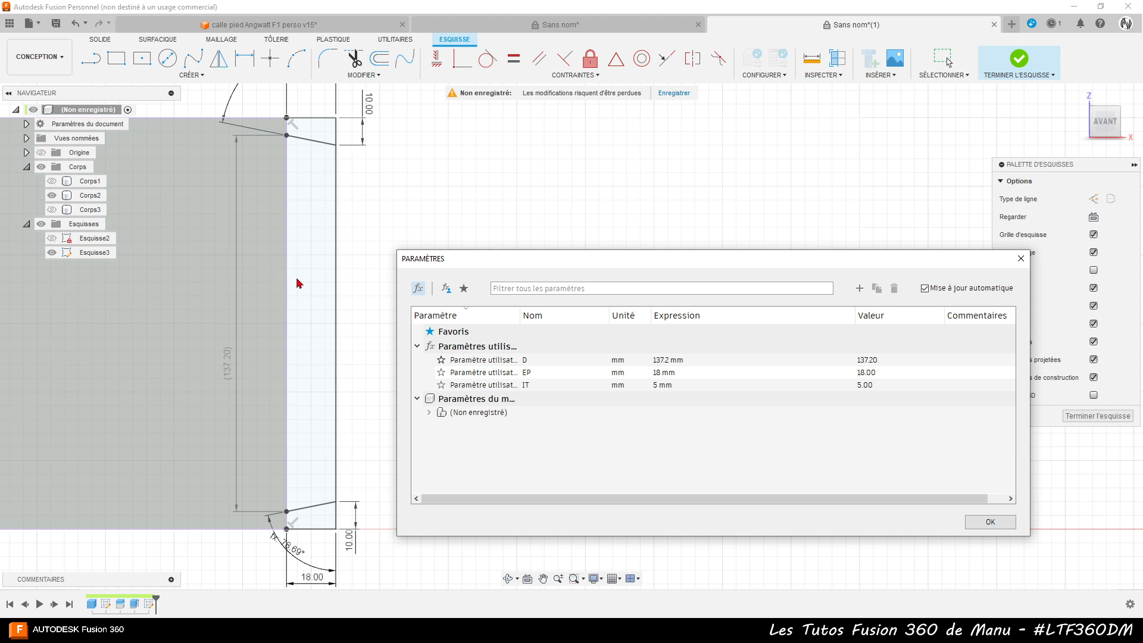
- Create a unitless user parameter named NbrQA with the expression round((D+IT)/(EP+IT))
left_click(859, 289)
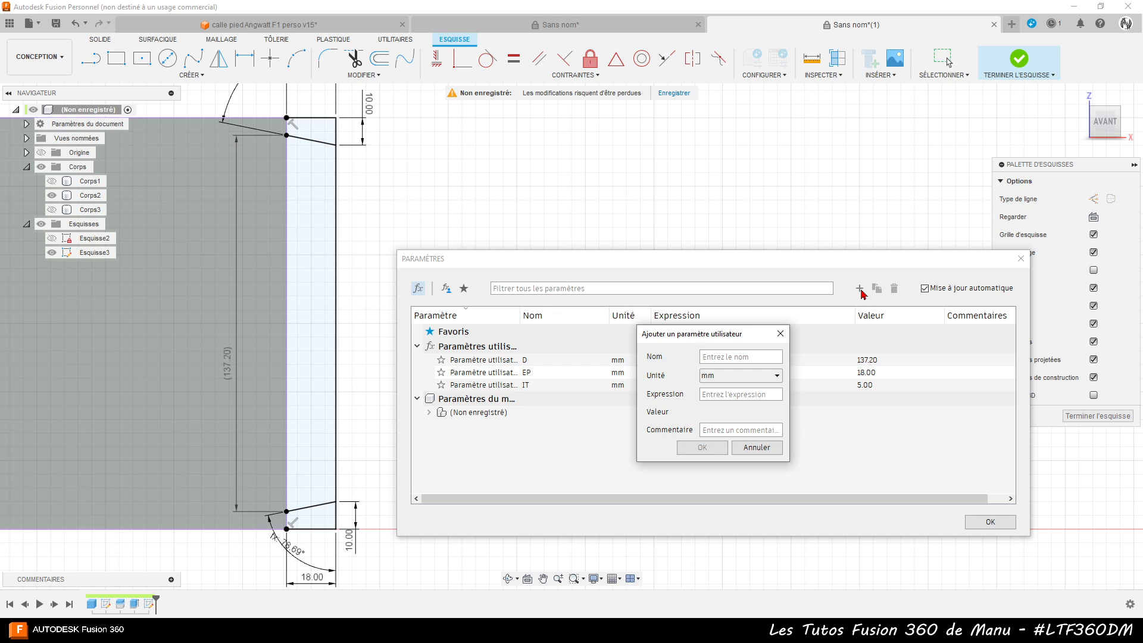
type("NbrQA")
left_click(770, 376)
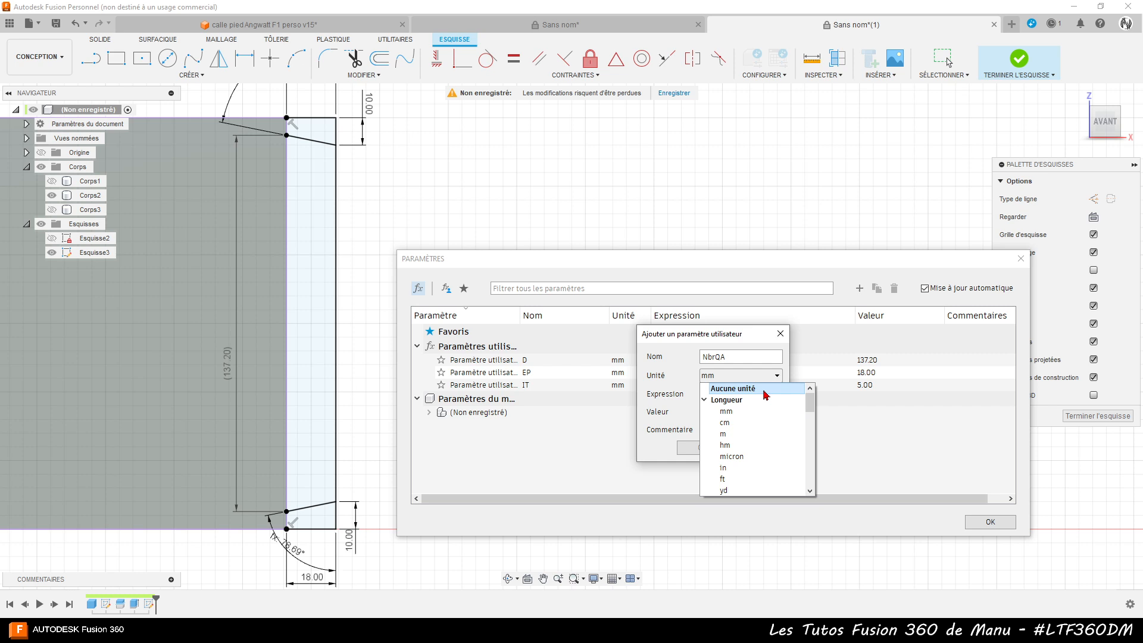
left_click(765, 390)
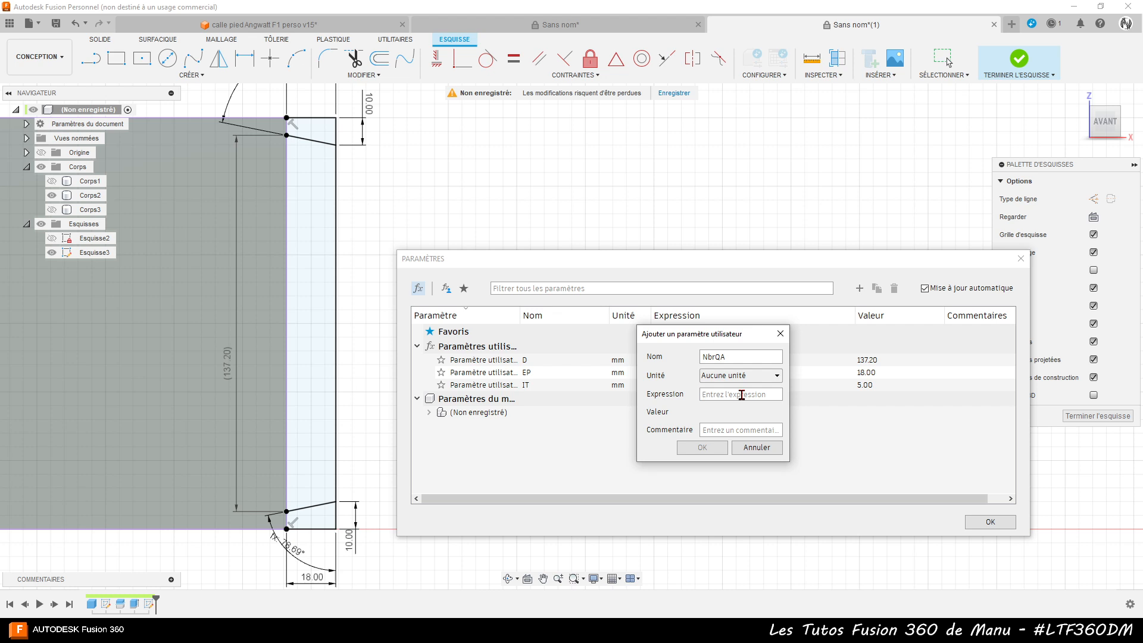
left_click(741, 394)
type("round")
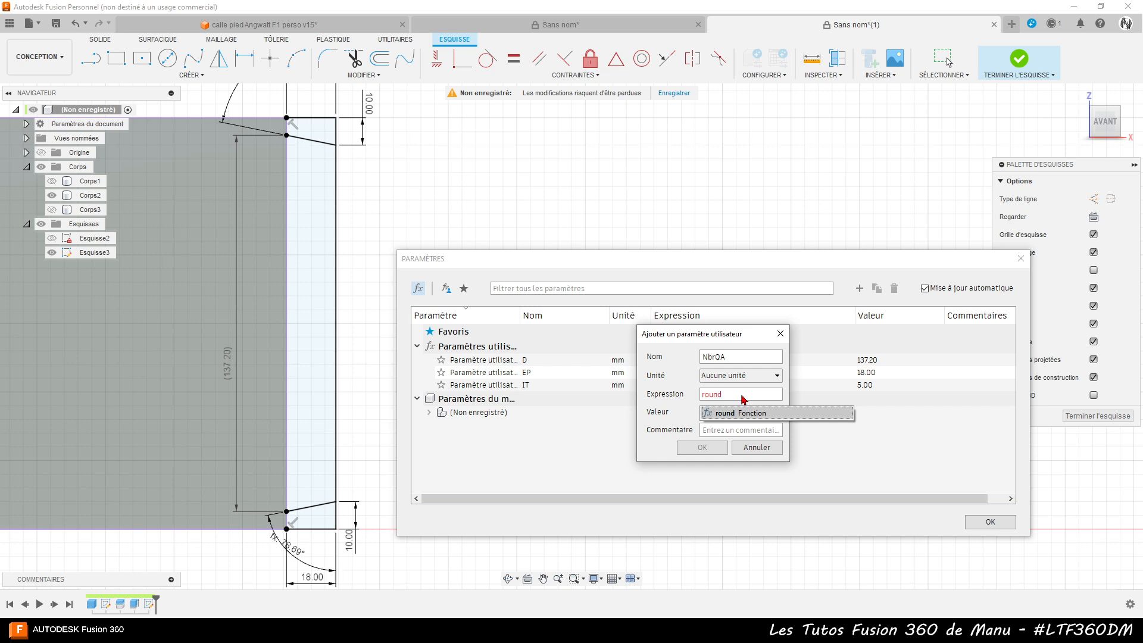
type("((")
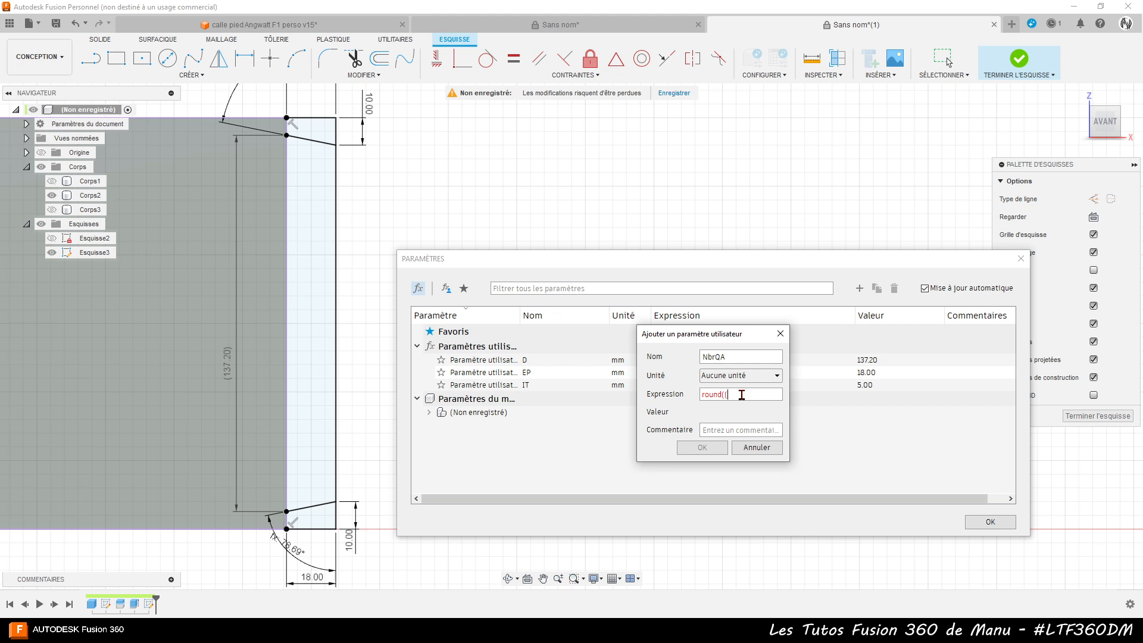
type("(D")
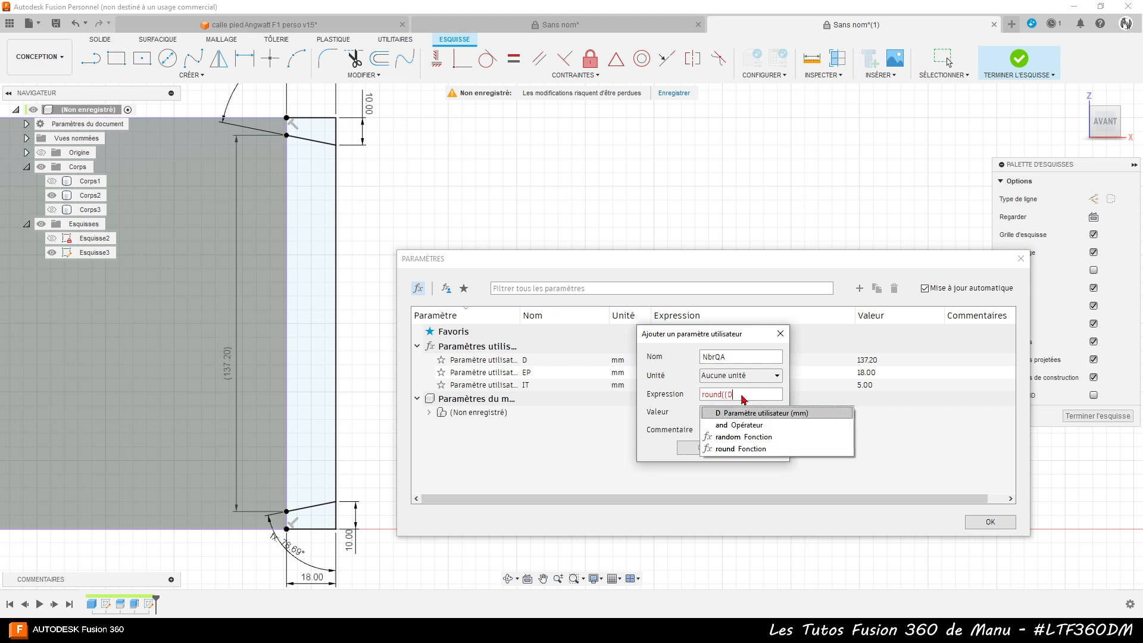
left_click(744, 416)
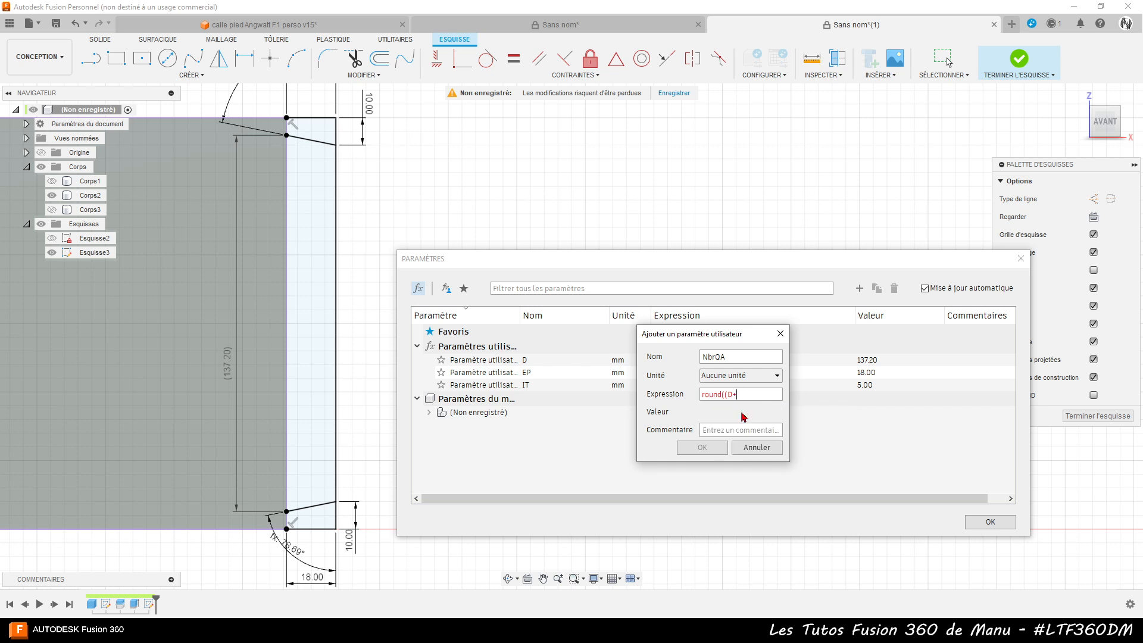
type("+IT")
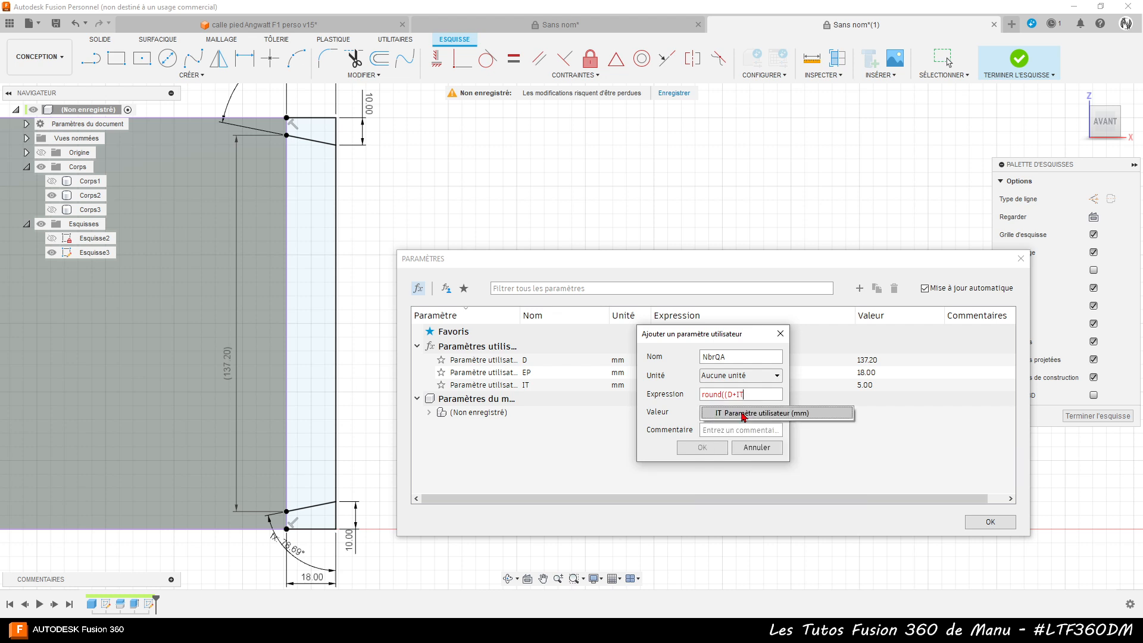
left_click(744, 415)
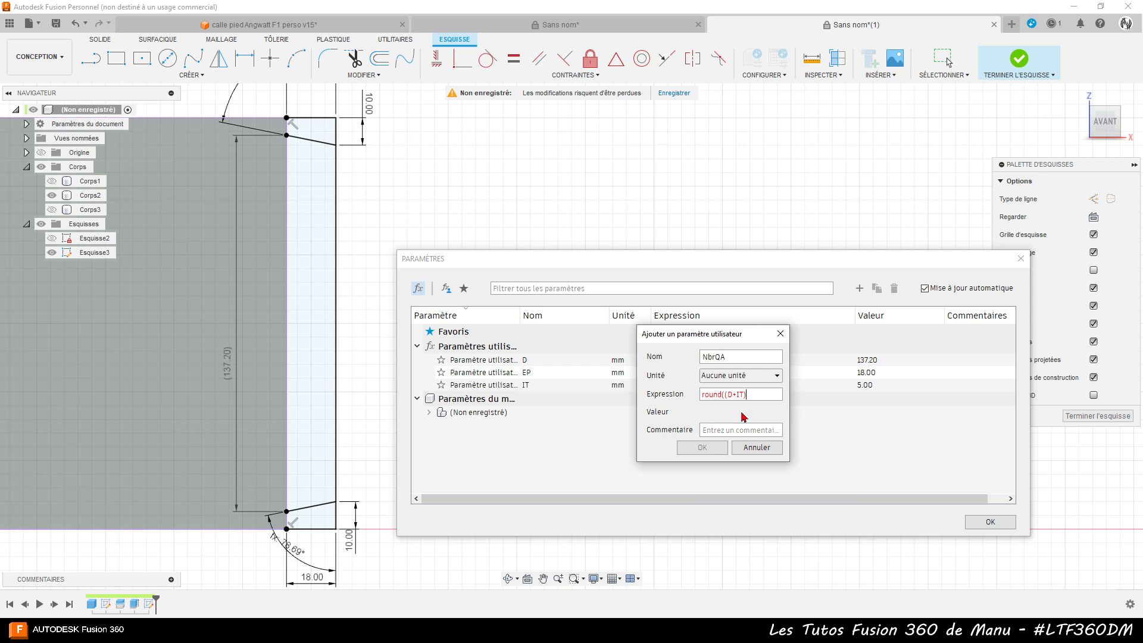
type(")/(p")
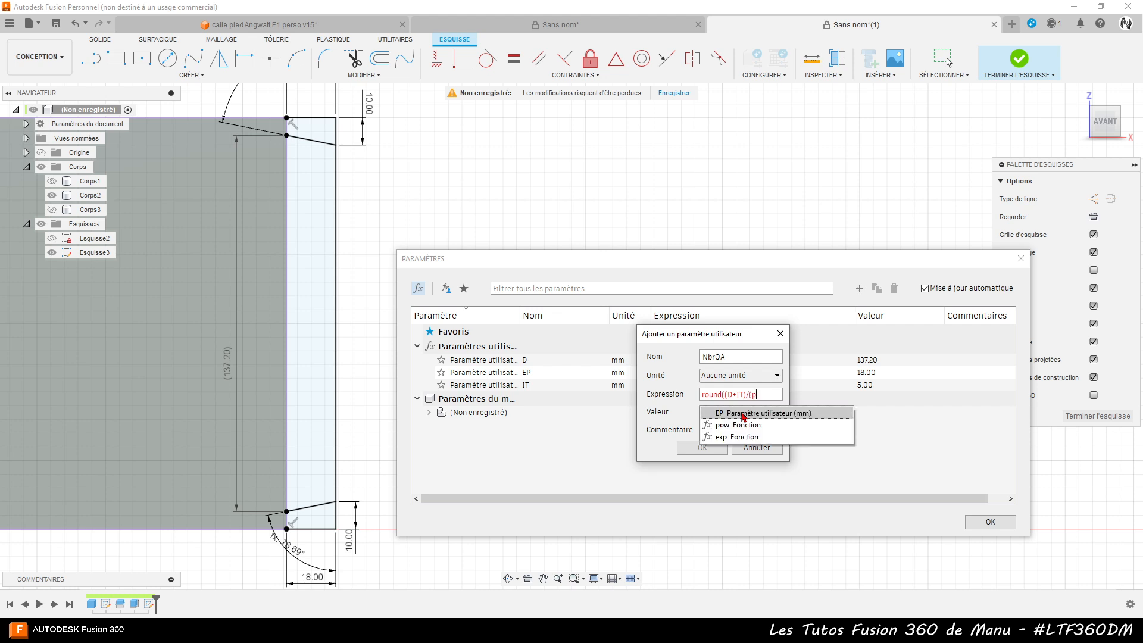
key("BackSpace")
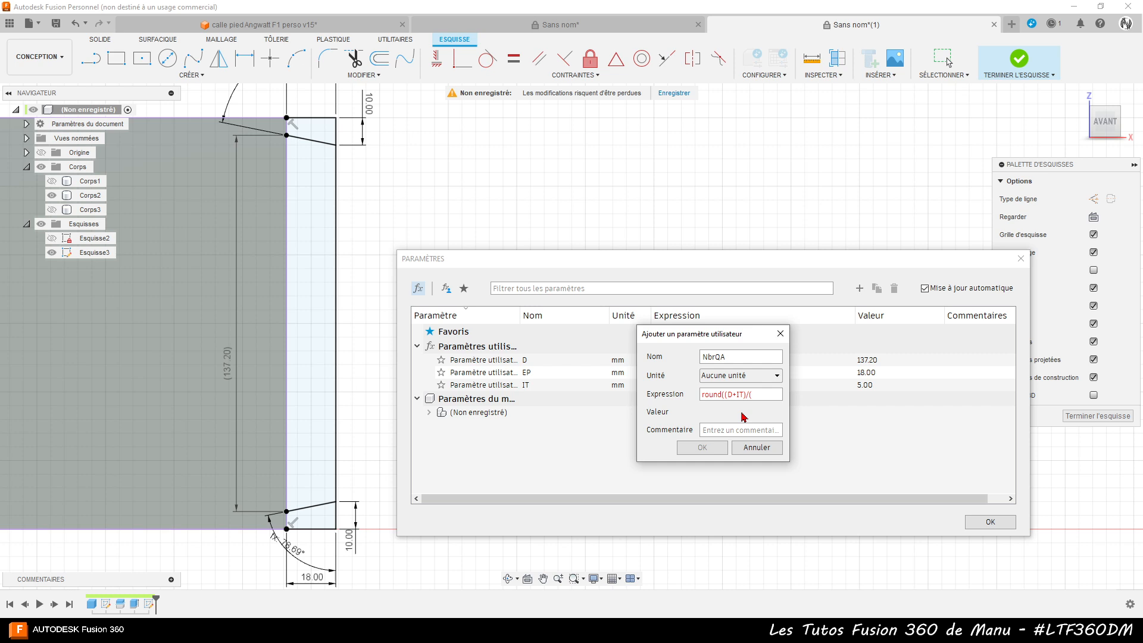
type("Ep")
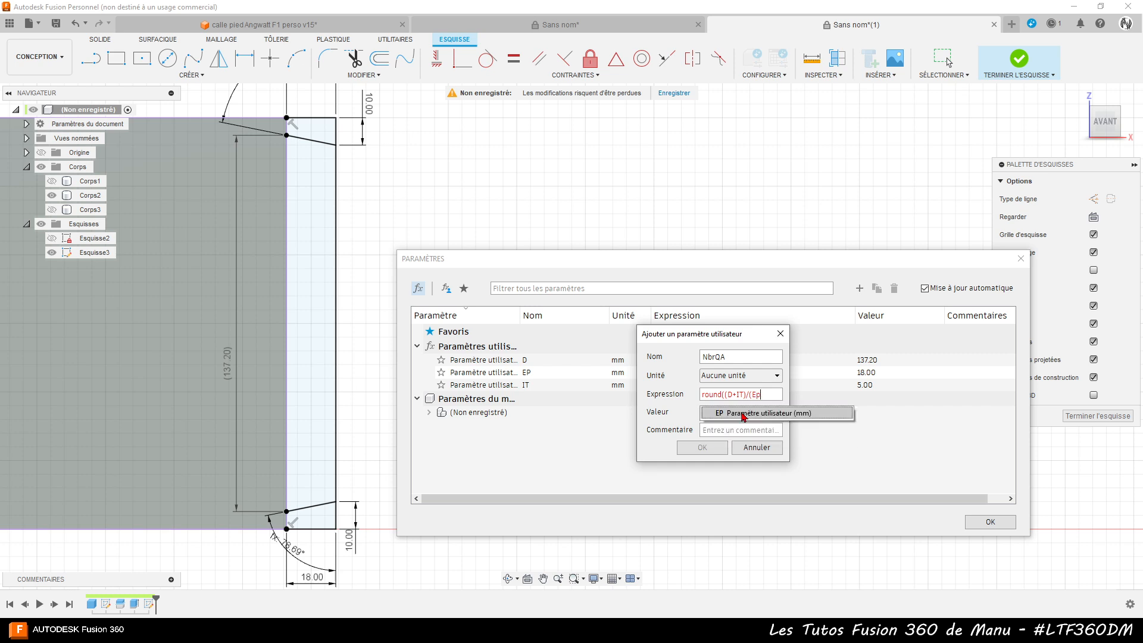
left_click(744, 413)
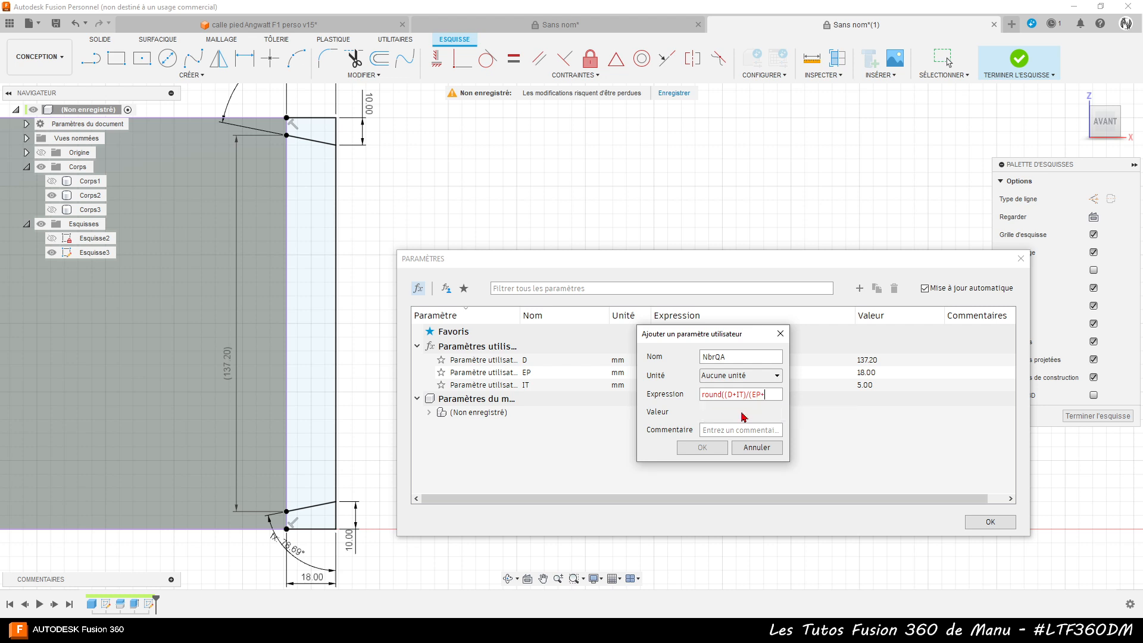
type("+IT")
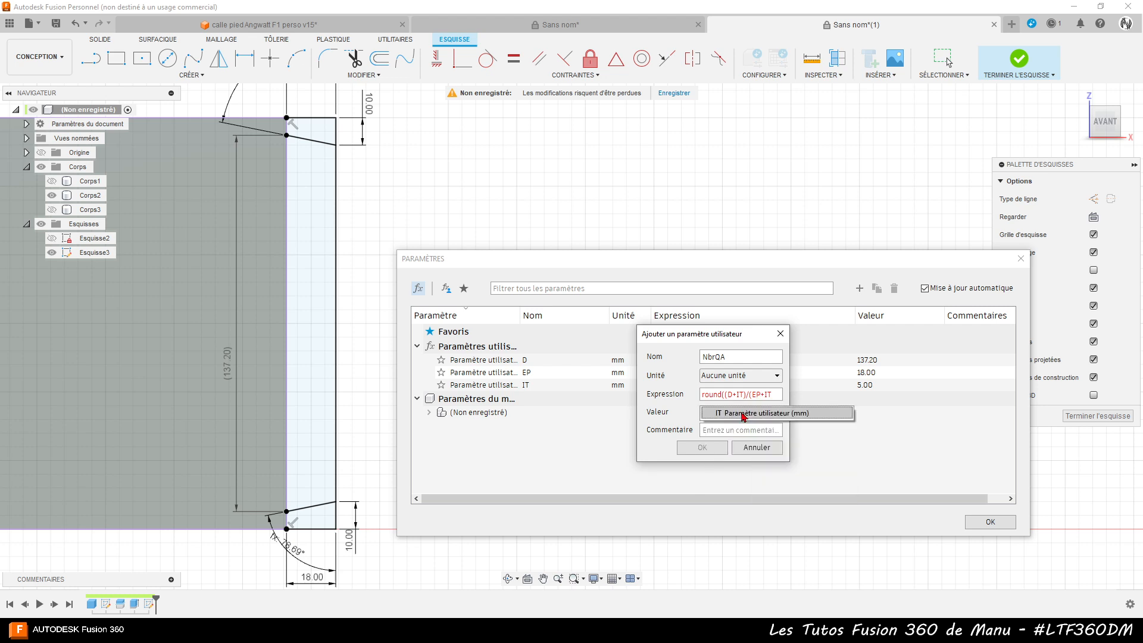
type(")")
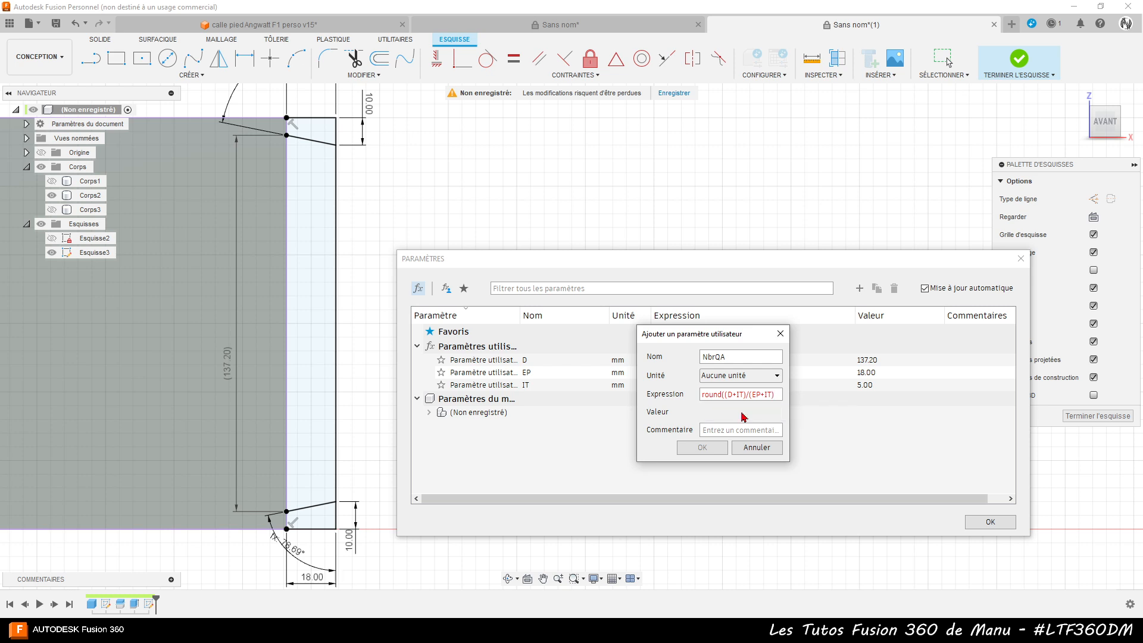
type(")")
left_click(716, 449)
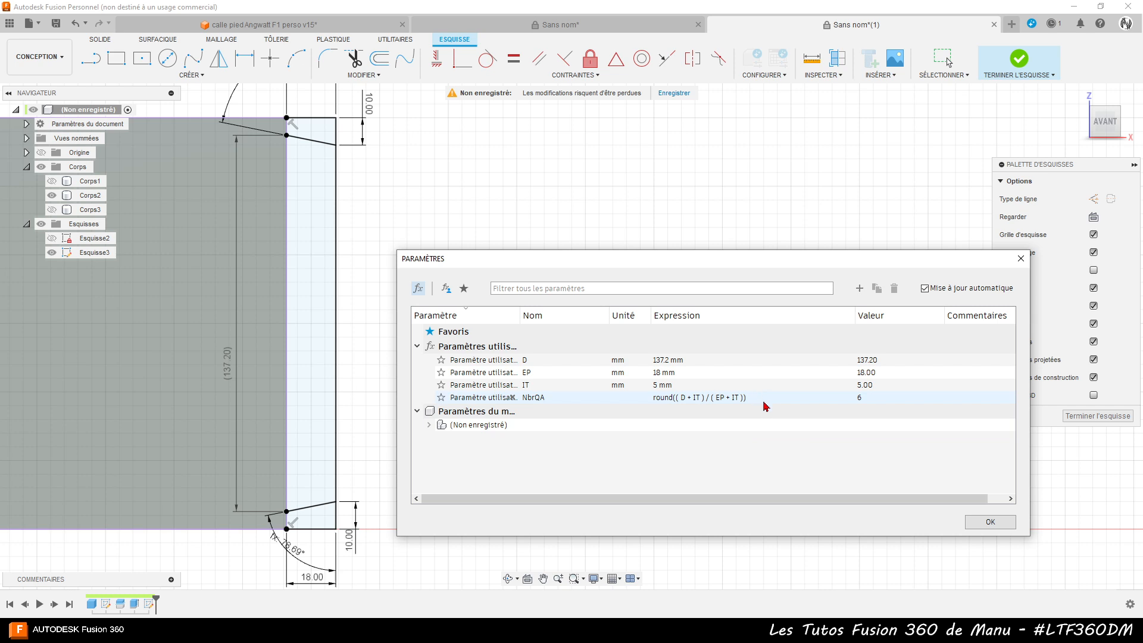
- Add a user parameter named EspQA in mm with the expression (D+IT) / NbrQA and close the parameters dialog
left_click(859, 289)
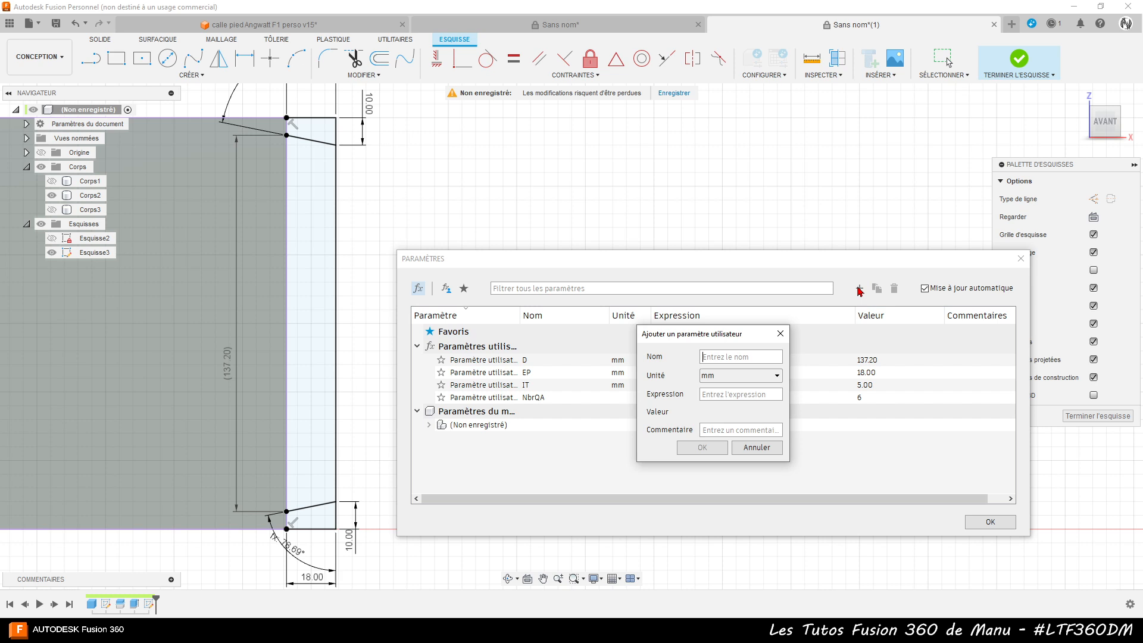
type("E")
type("(")
type("D")
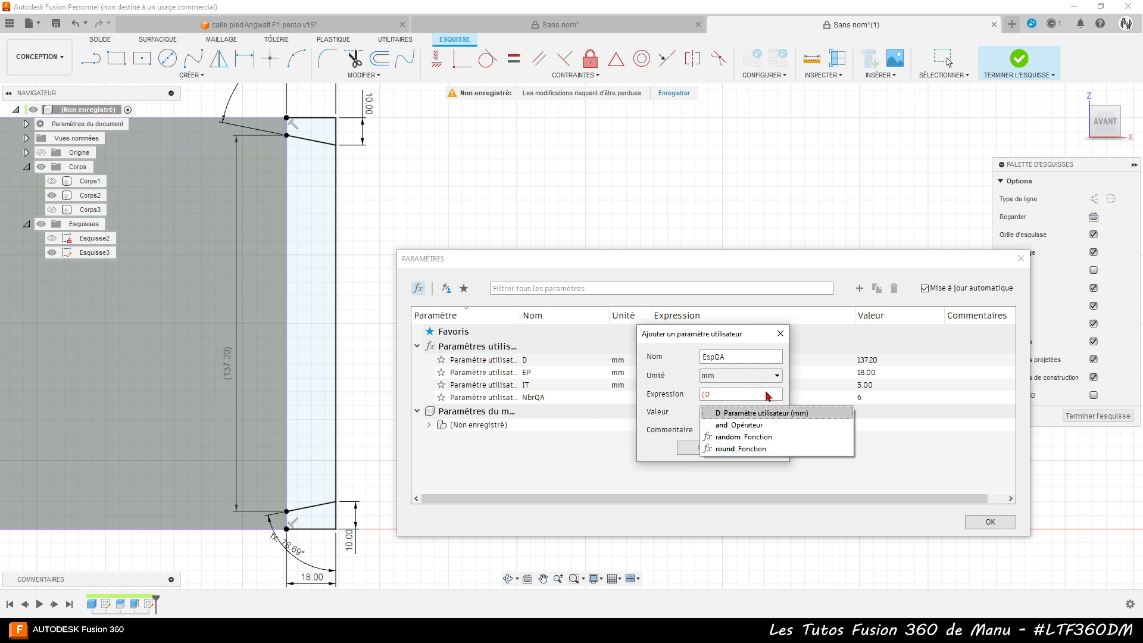
type("+")
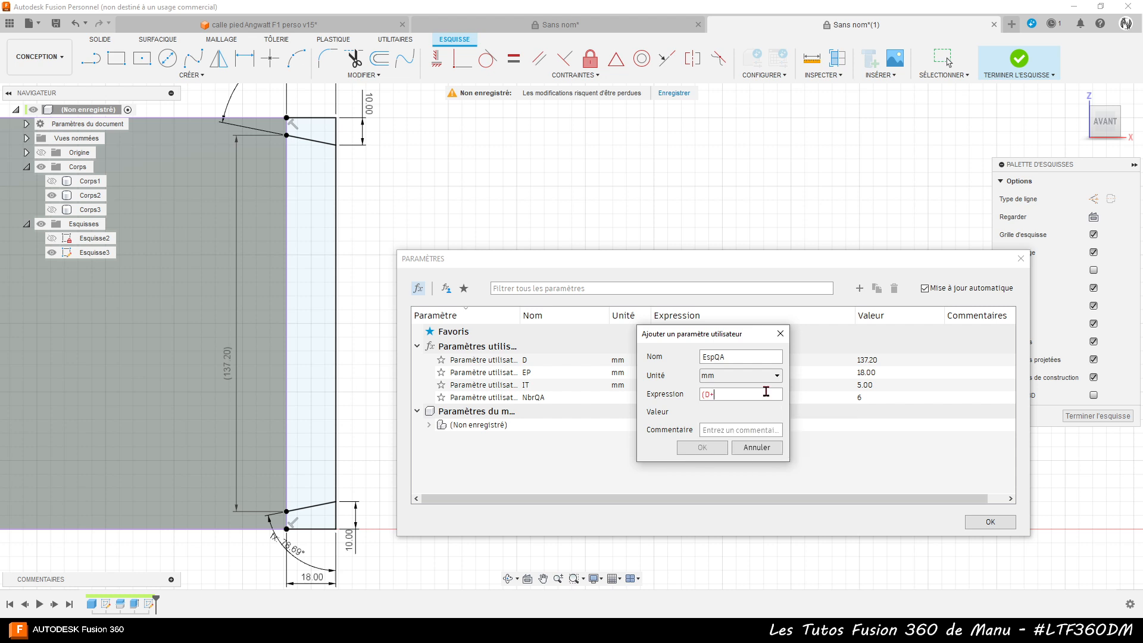
type("IT)")
type("/ Nb")
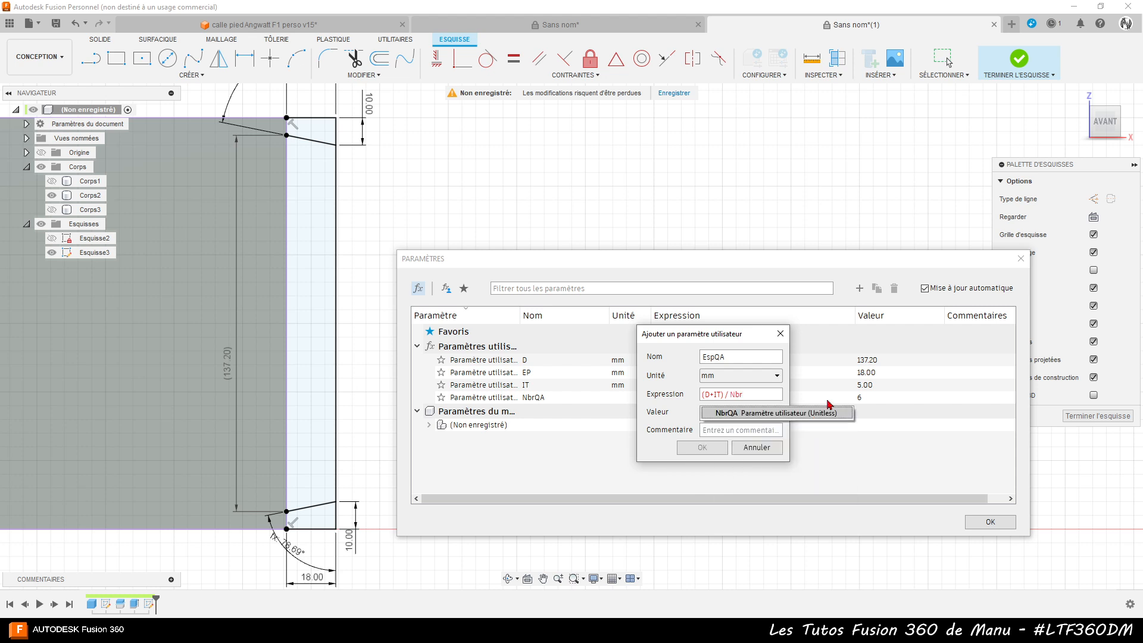
type("r")
left_click(791, 415)
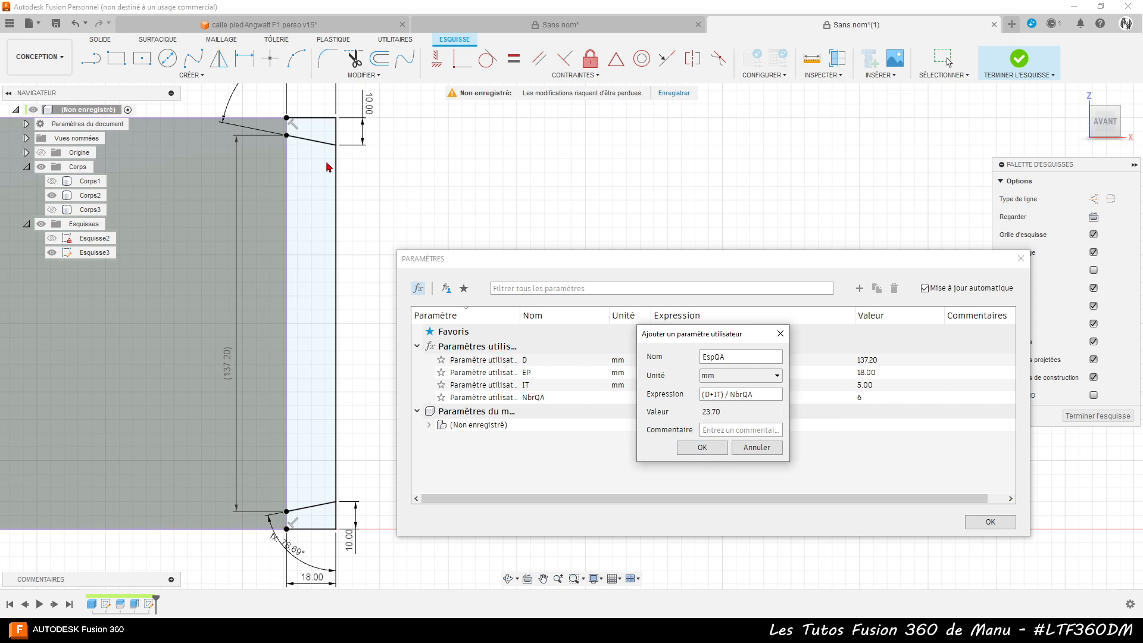
left_click(703, 448)
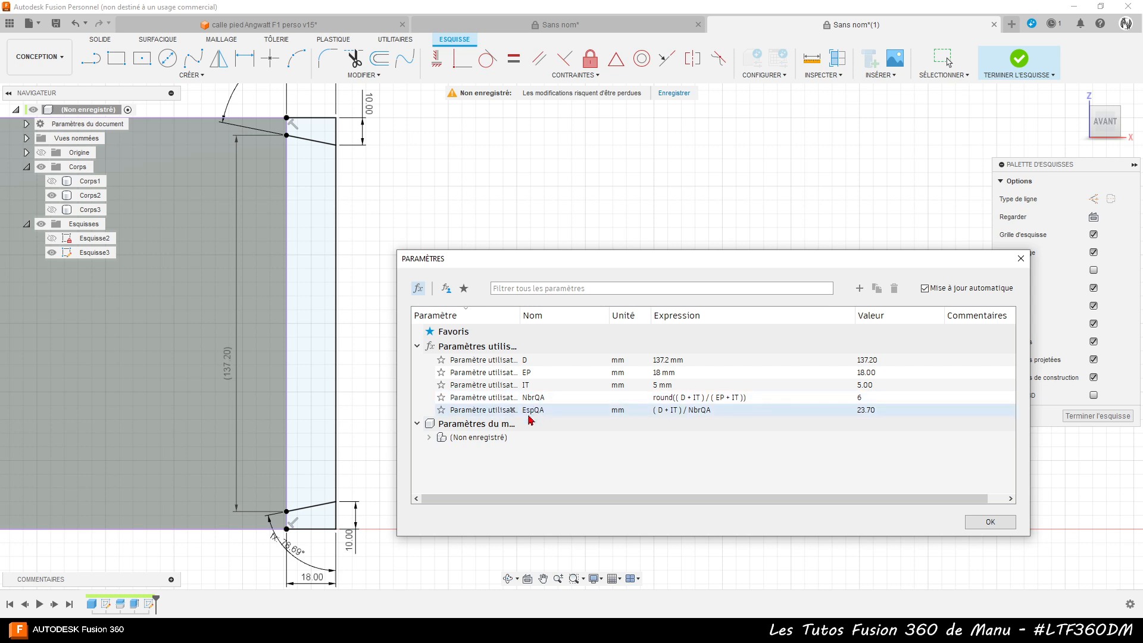
left_click(1003, 527)
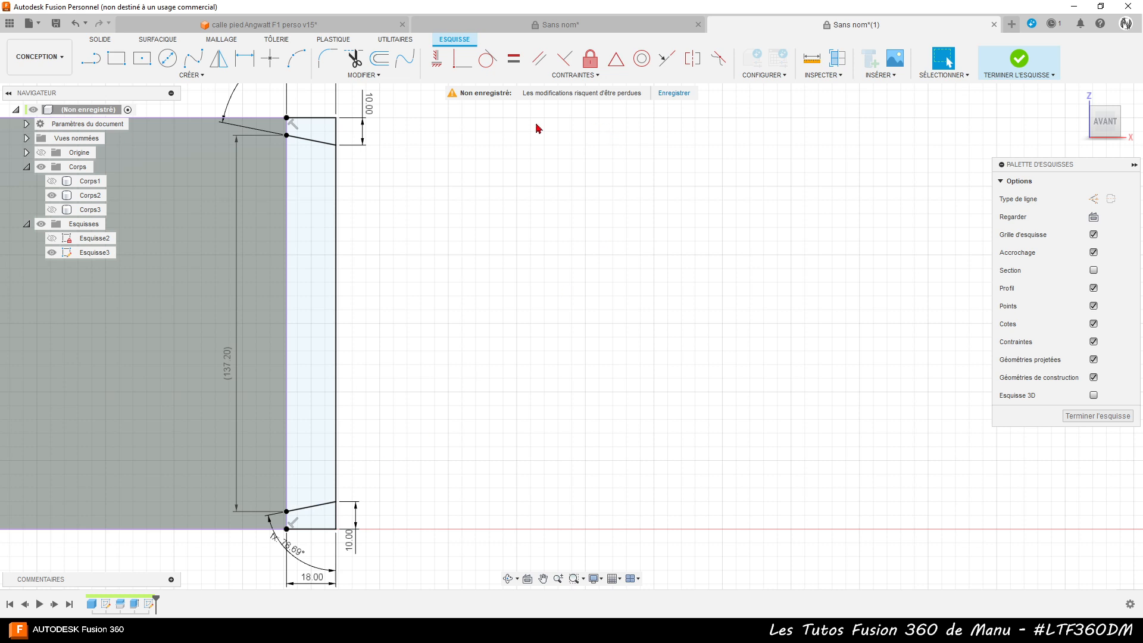
- Create a rectangular pattern of the upper slanted line down the board's edge, with quantity NbrQA and spacing -EspQA
left_click(199, 80)
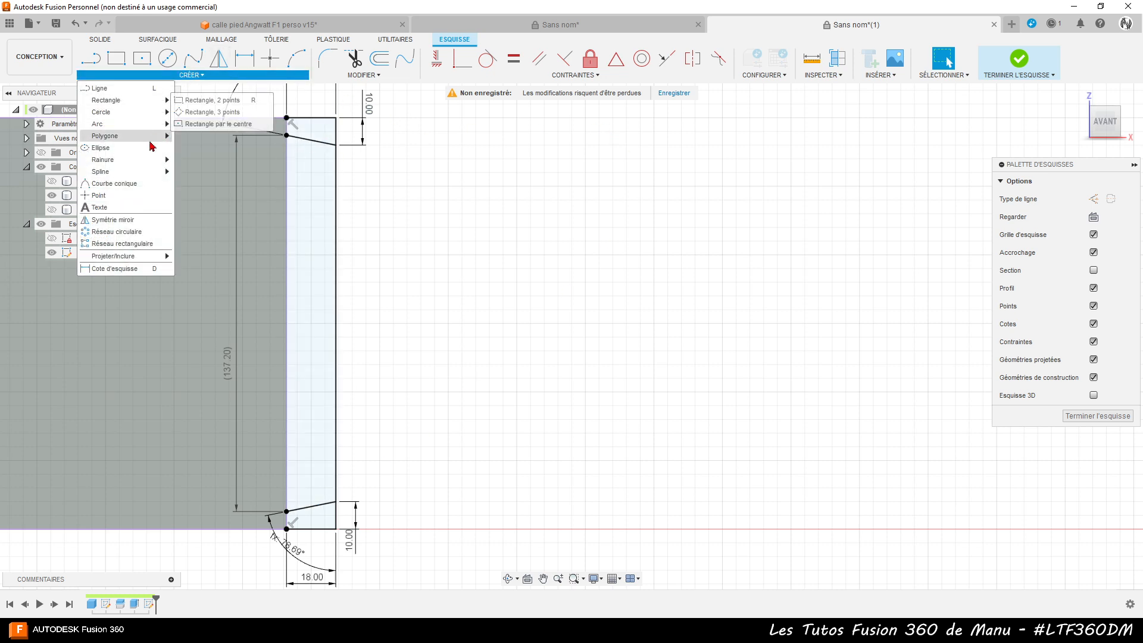
left_click(127, 244)
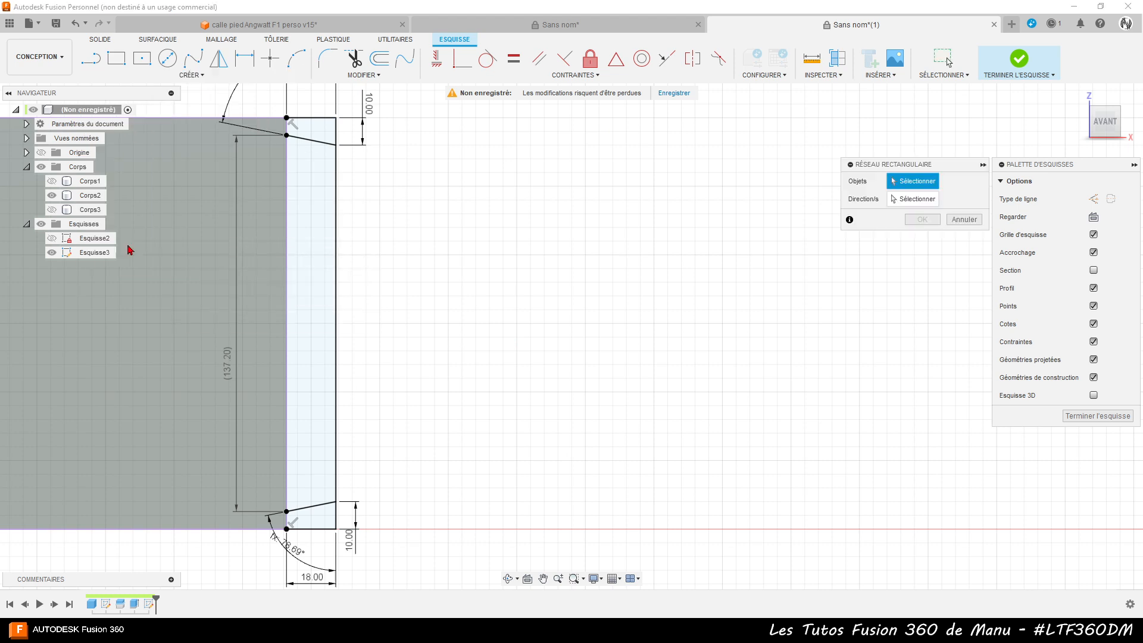
left_click(313, 144)
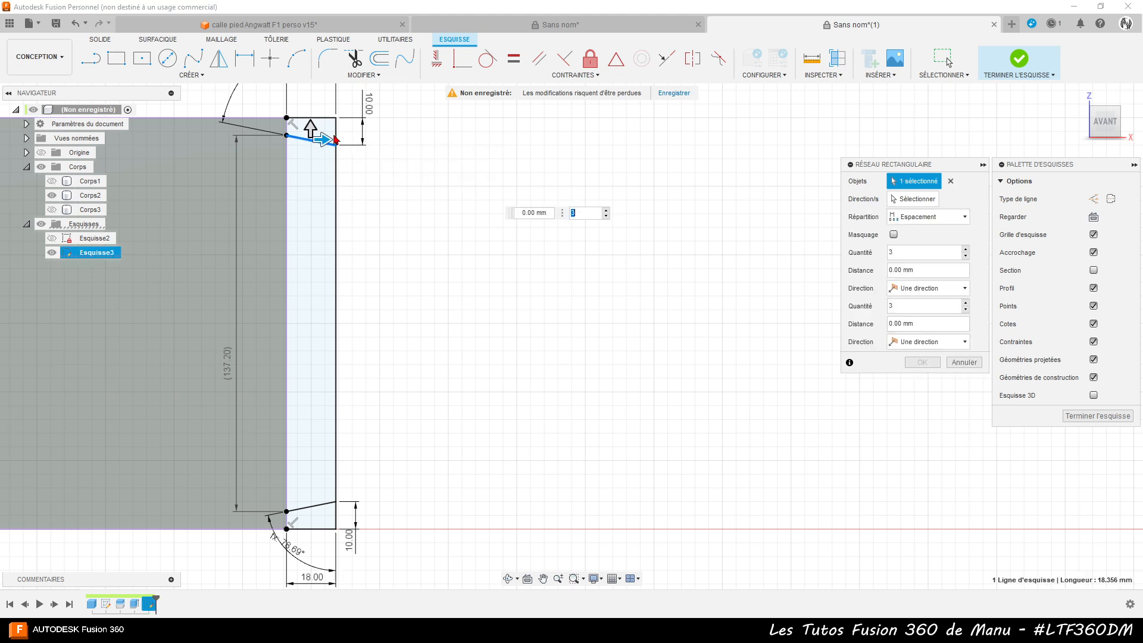
left_click(310, 126)
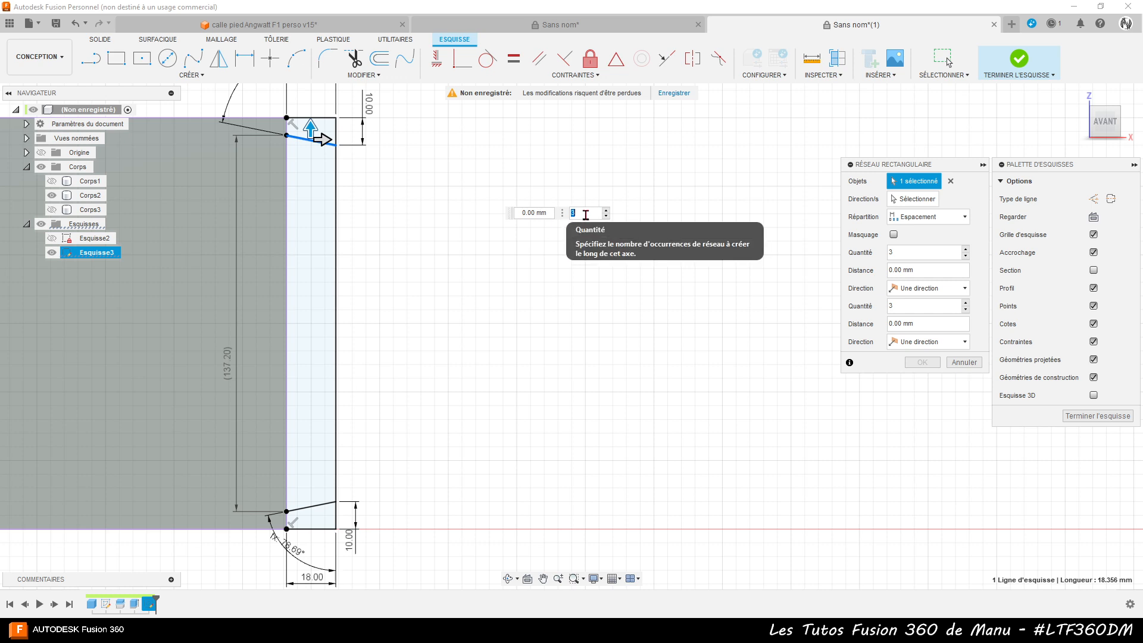
type("Nb")
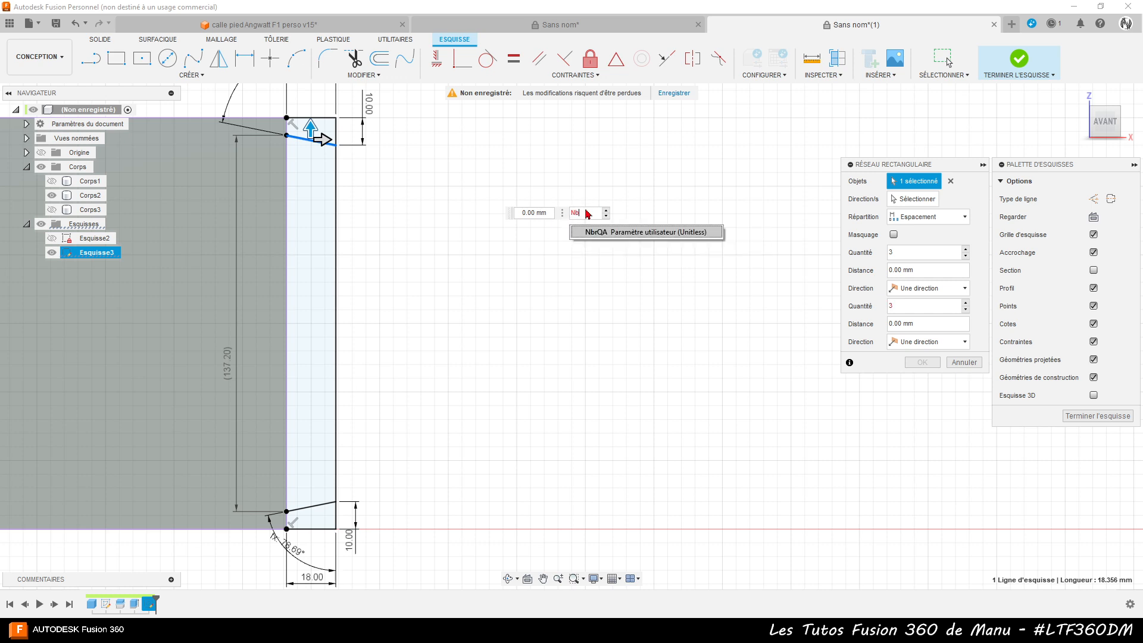
type("r")
left_click(617, 234)
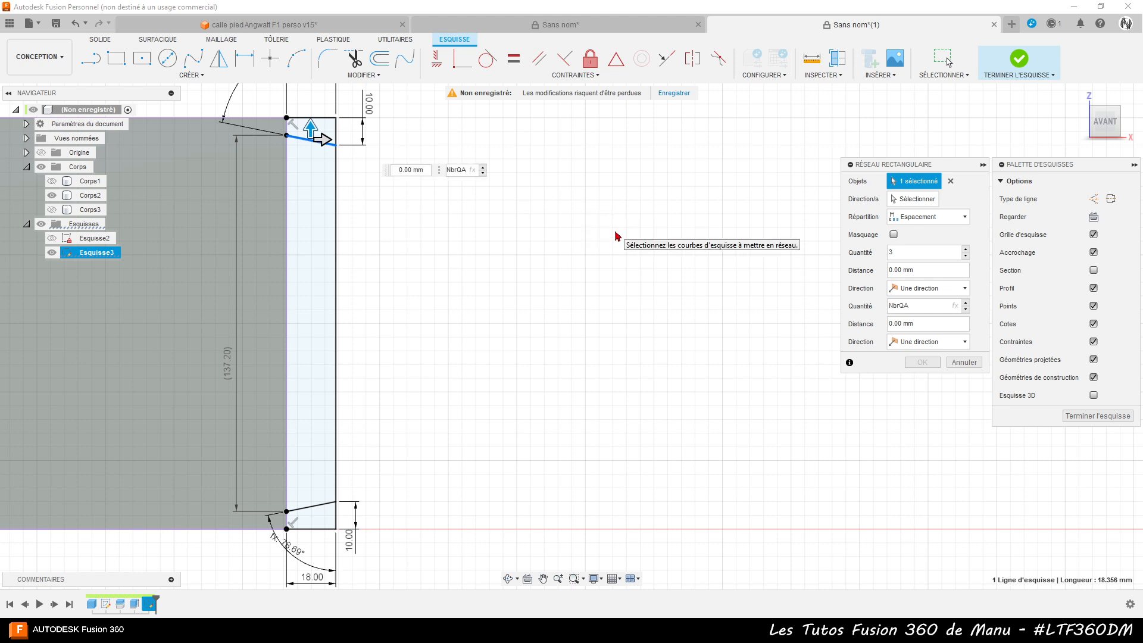
left_click(424, 172)
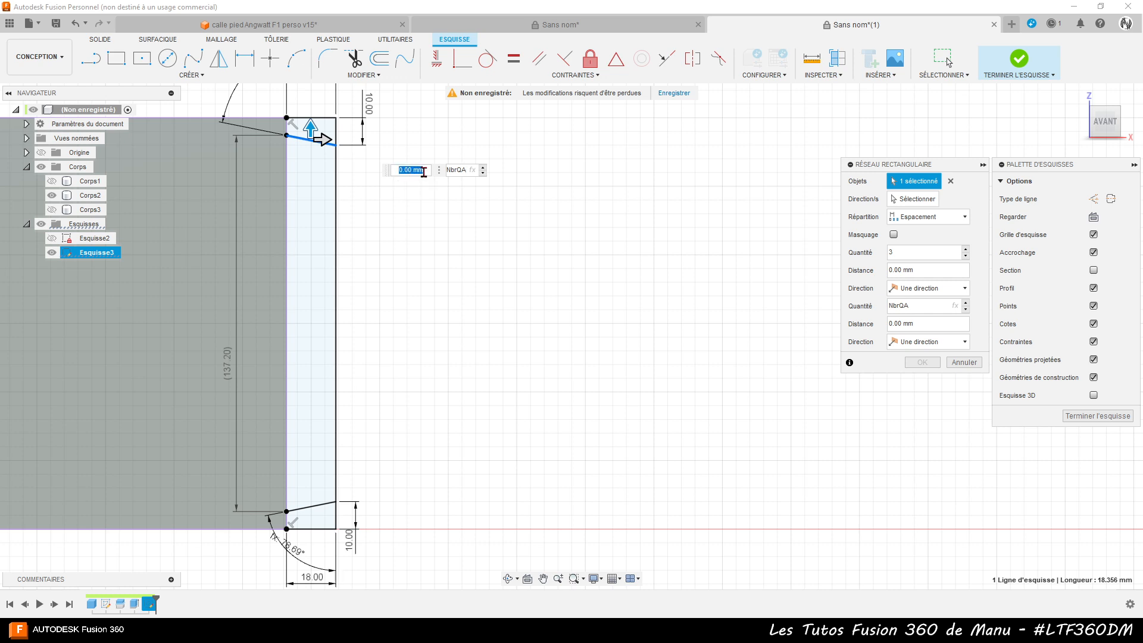
key("BackSpace")
type("-Es")
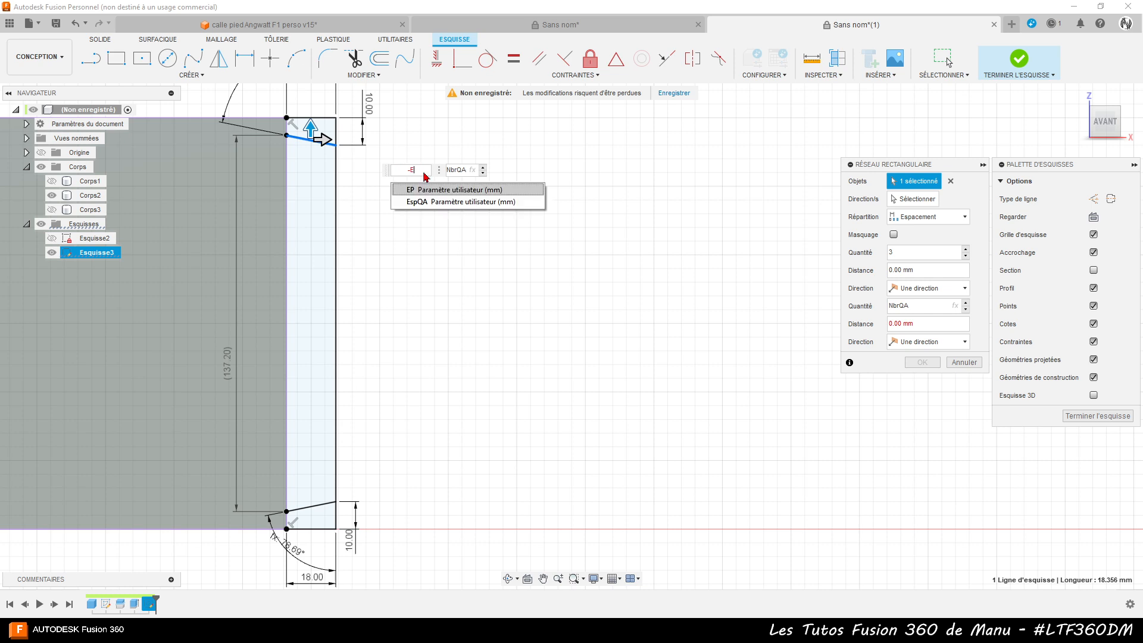
left_click(441, 200)
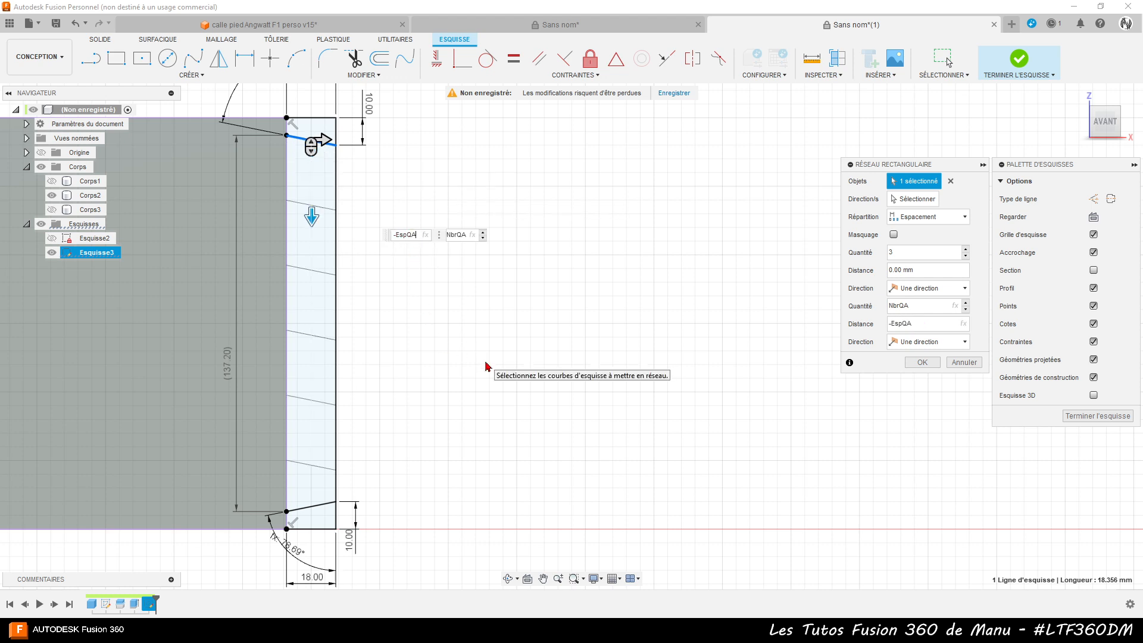
key("Return")
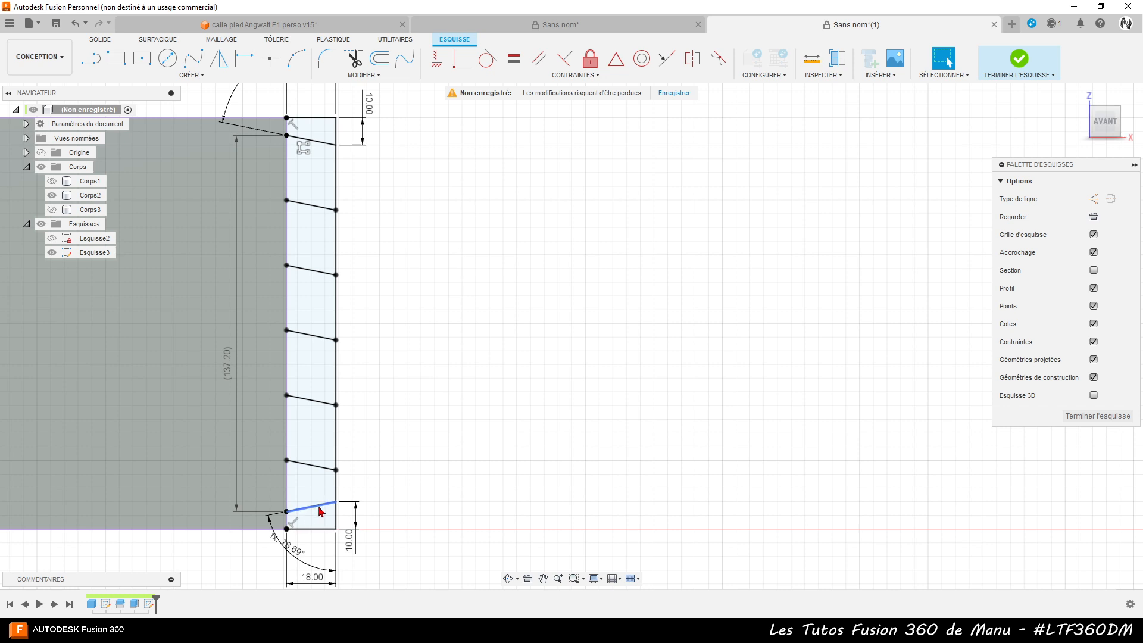
- Create a rectangular pattern of the lower slanted line up the board's edge, with quantity NbrQA and spacing EspQA
left_click(193, 77)
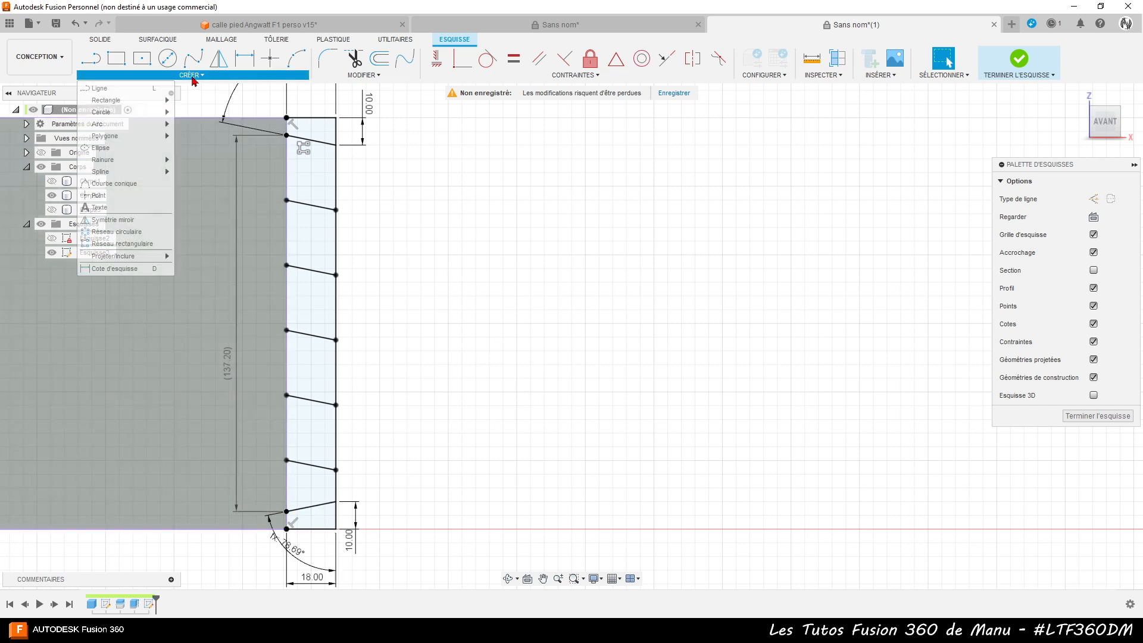
left_click(137, 244)
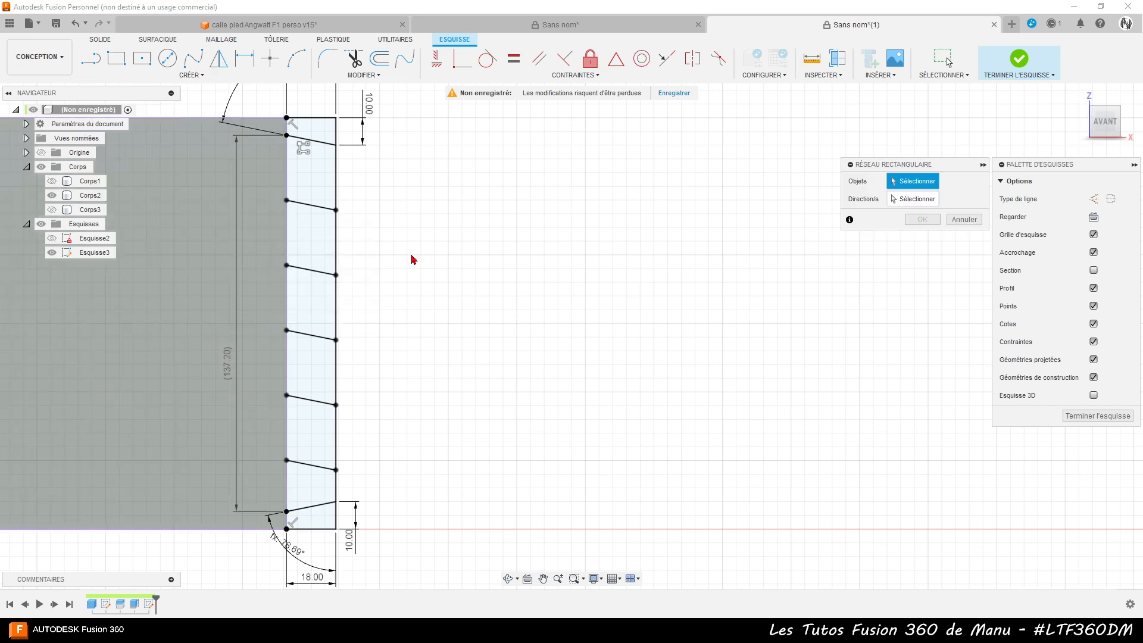
left_click(309, 506)
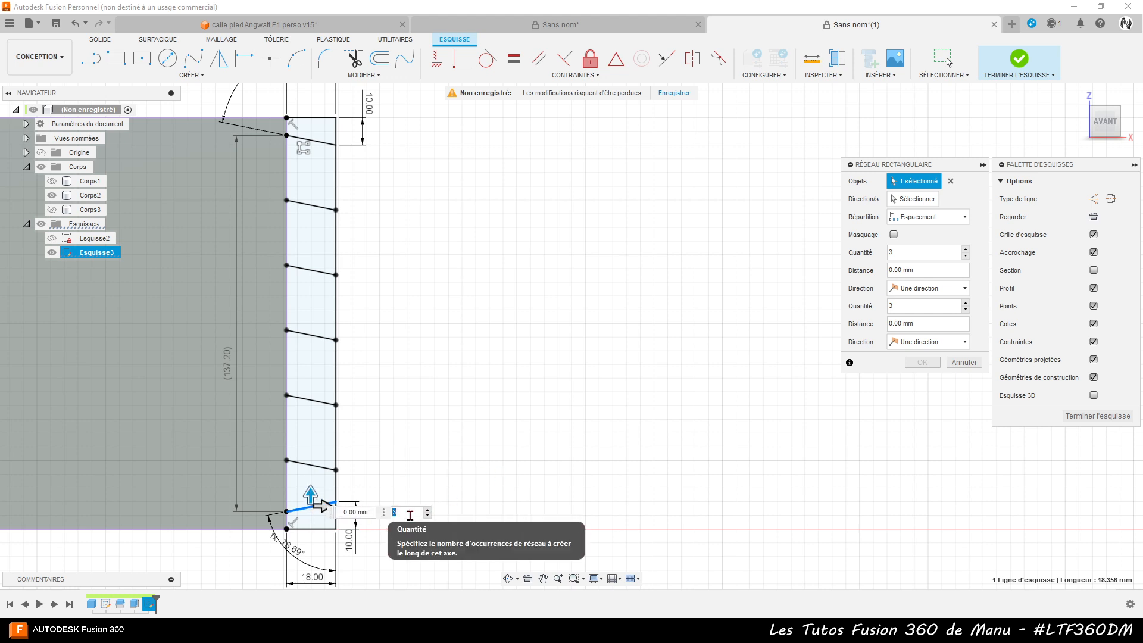
type("Nbr")
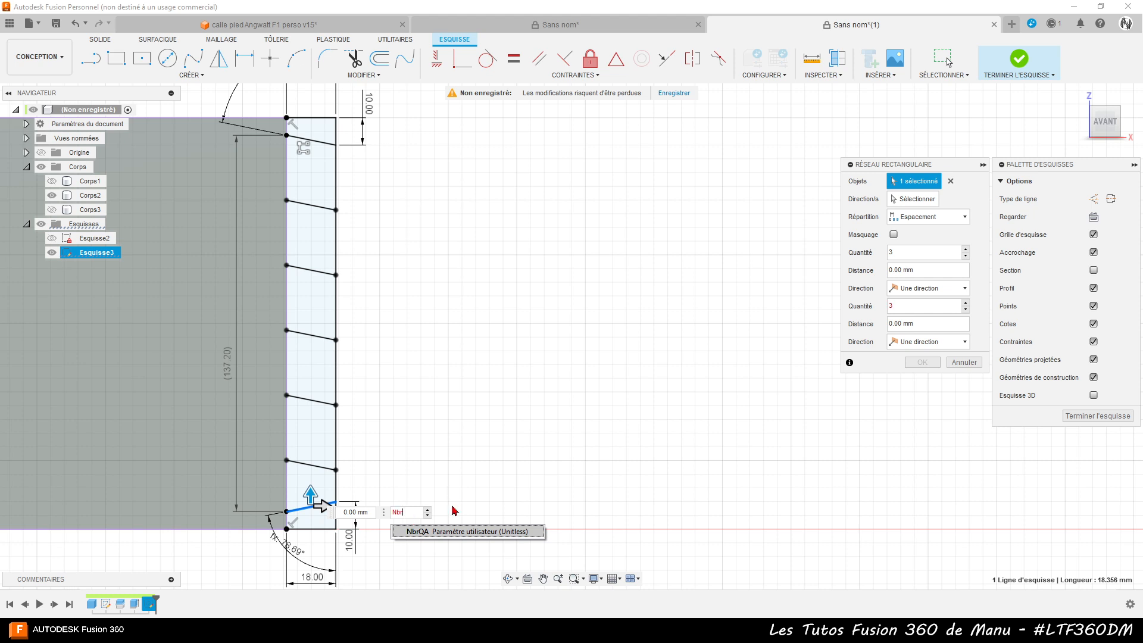
left_click(451, 531)
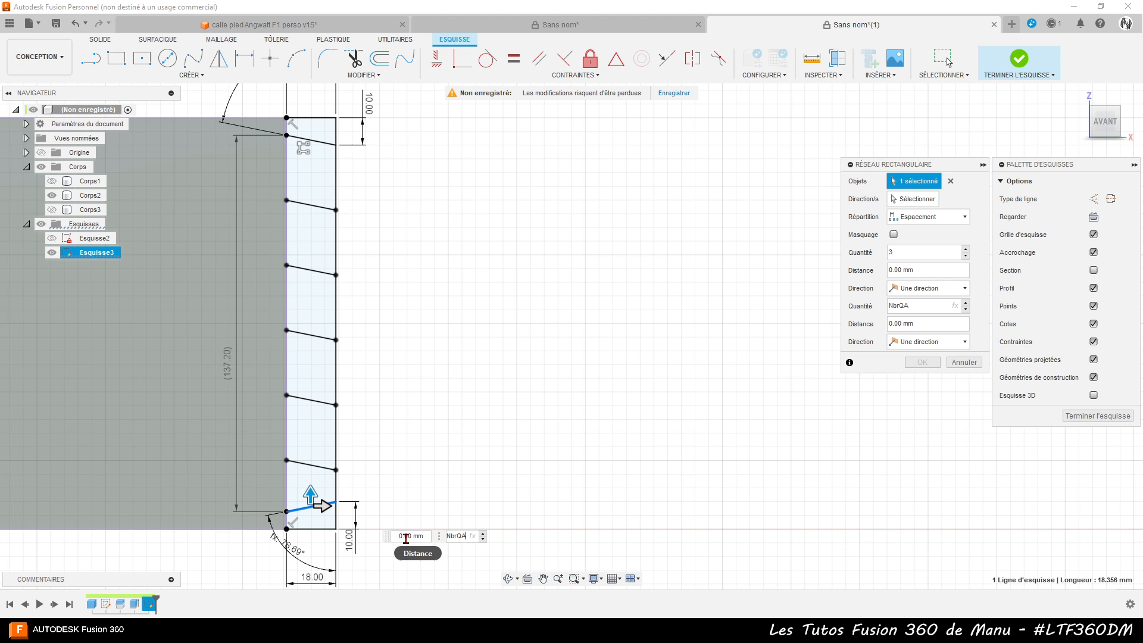
left_click(426, 535)
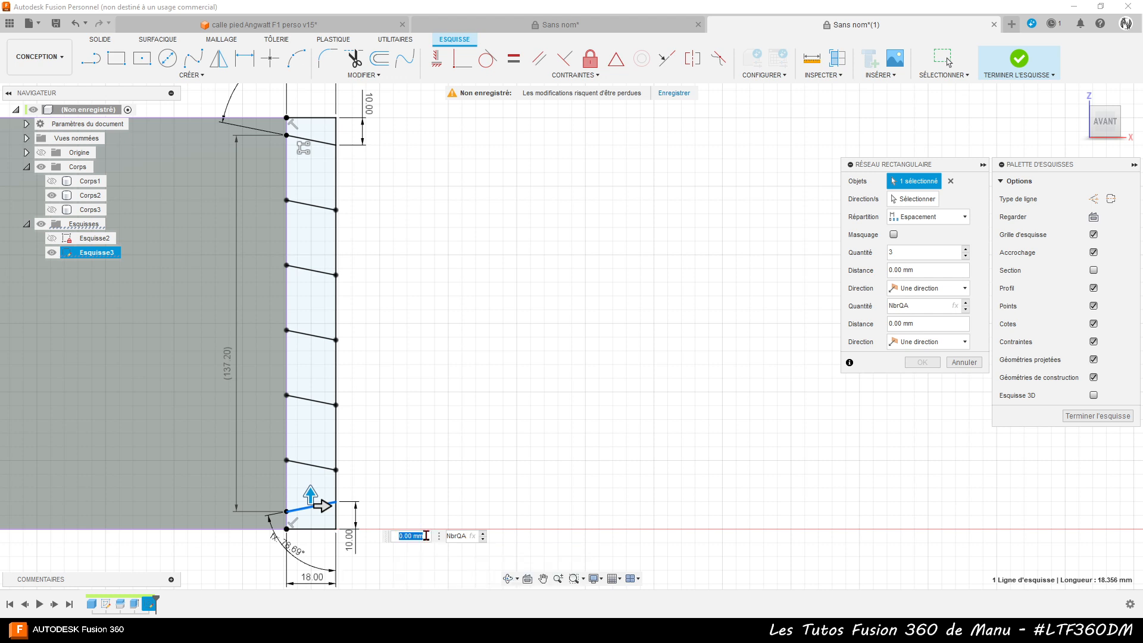
type("Es")
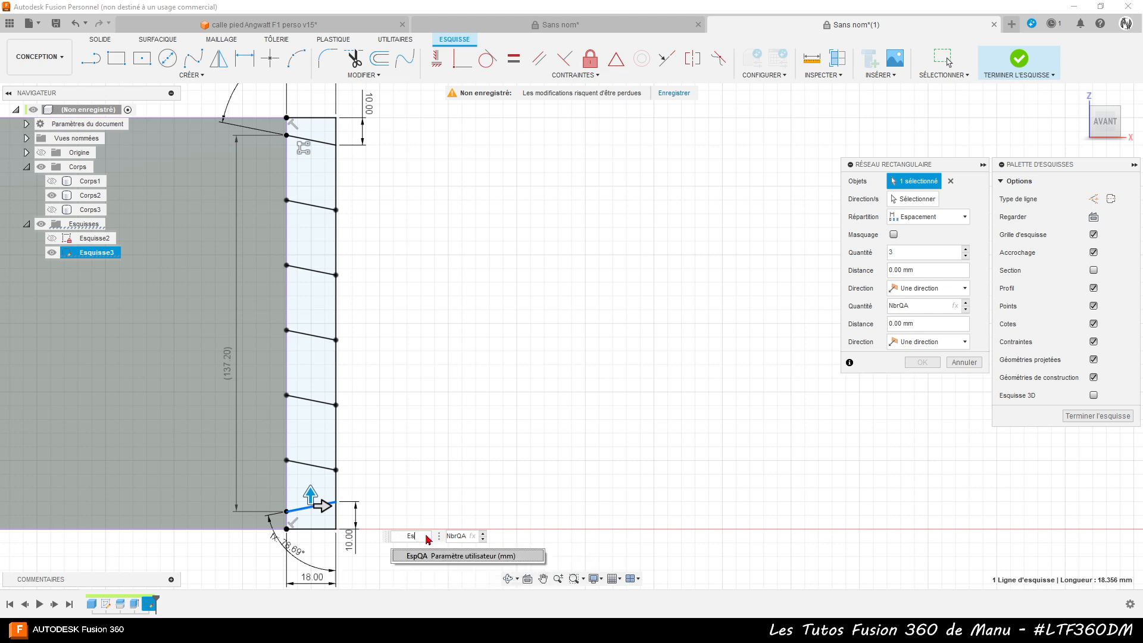
left_click(423, 552)
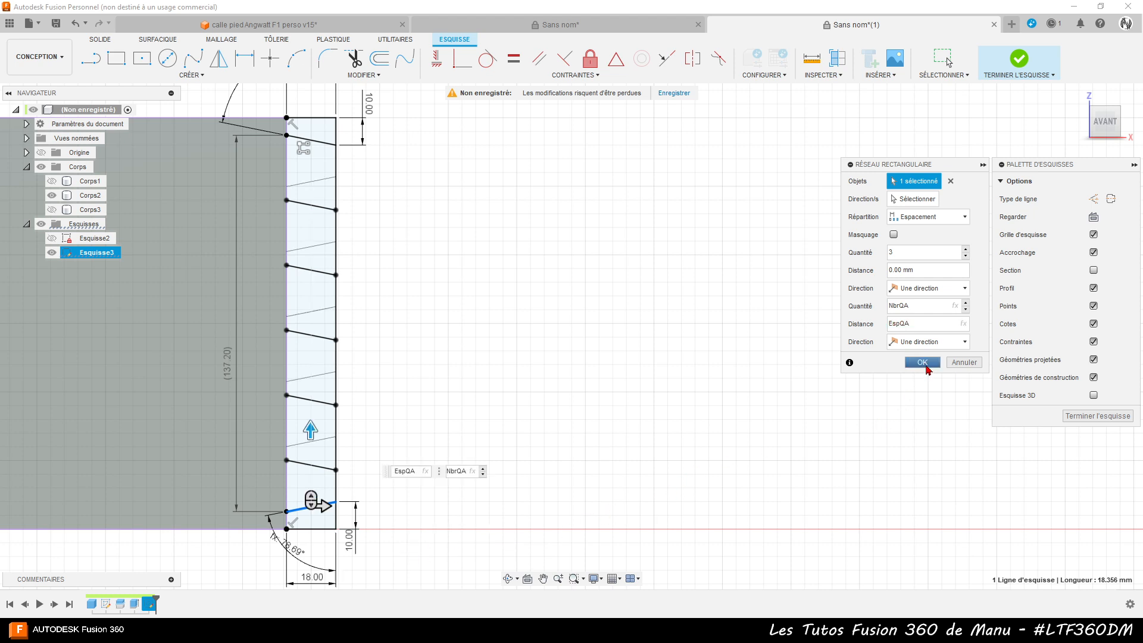
left_click(923, 363)
- Finish the dovetail sketch and clear the profile selection
scroll(582, 392, "down", 1)
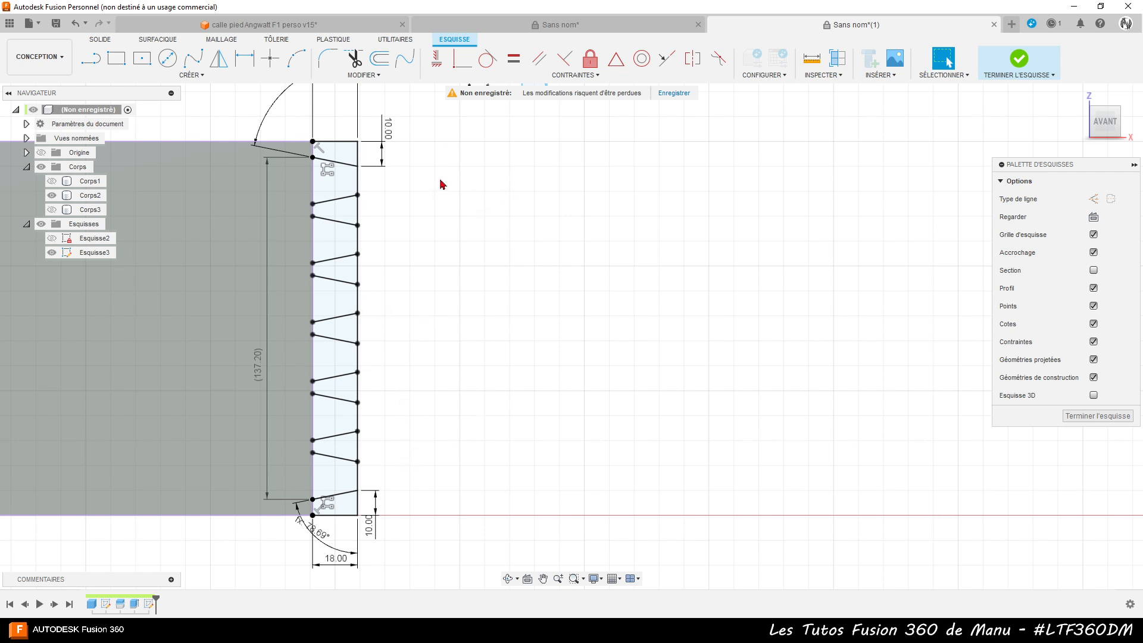
left_click(349, 157)
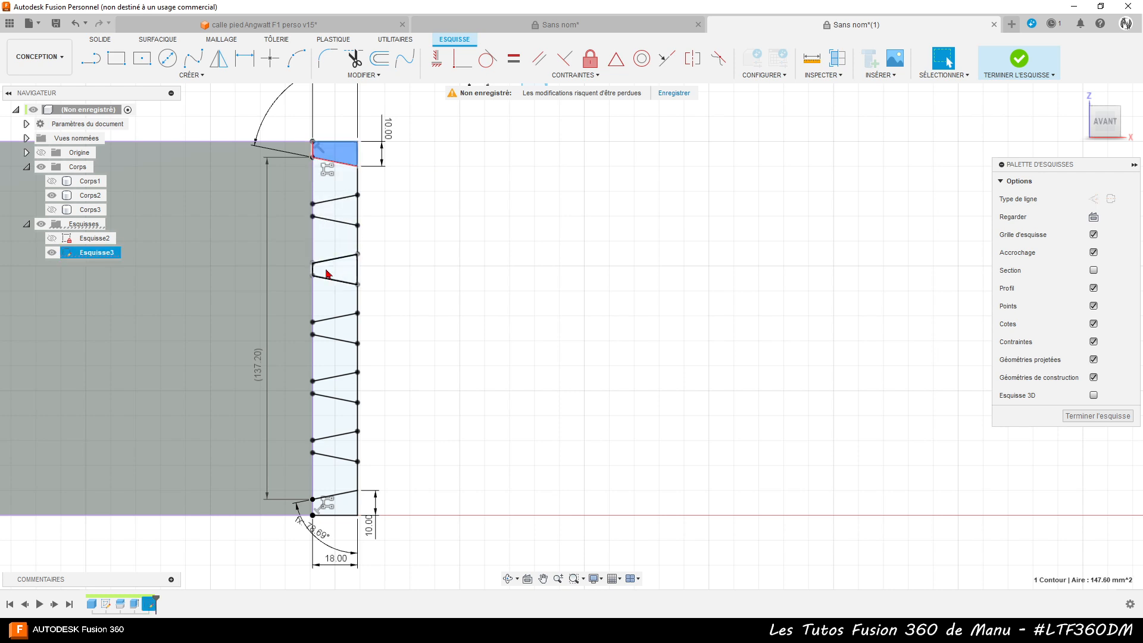
left_click(1088, 416)
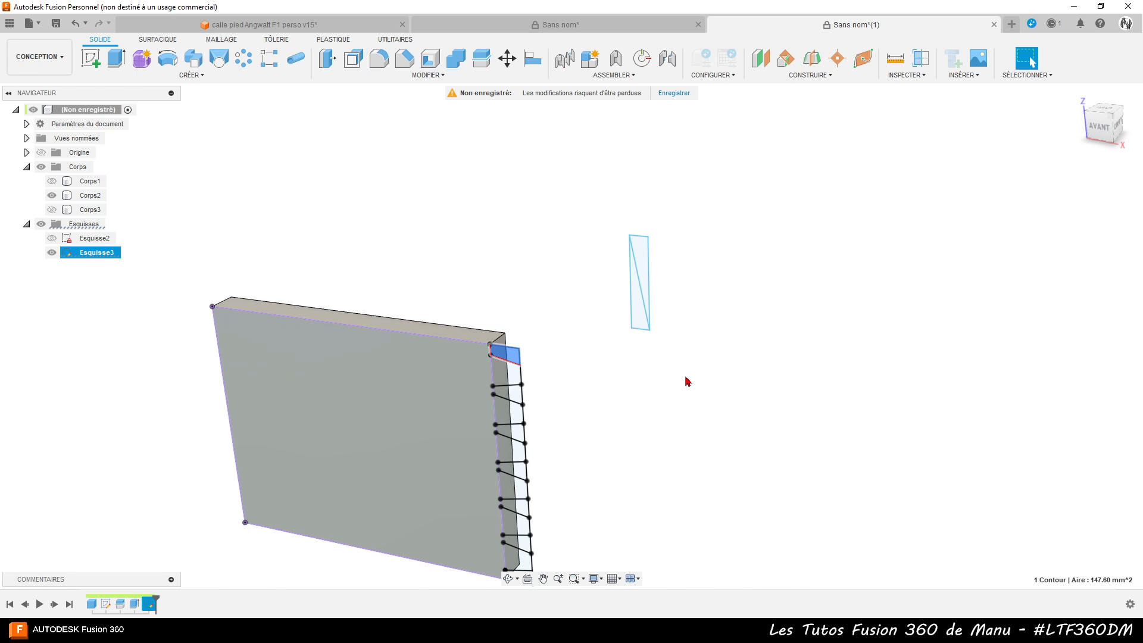
left_click(656, 496)
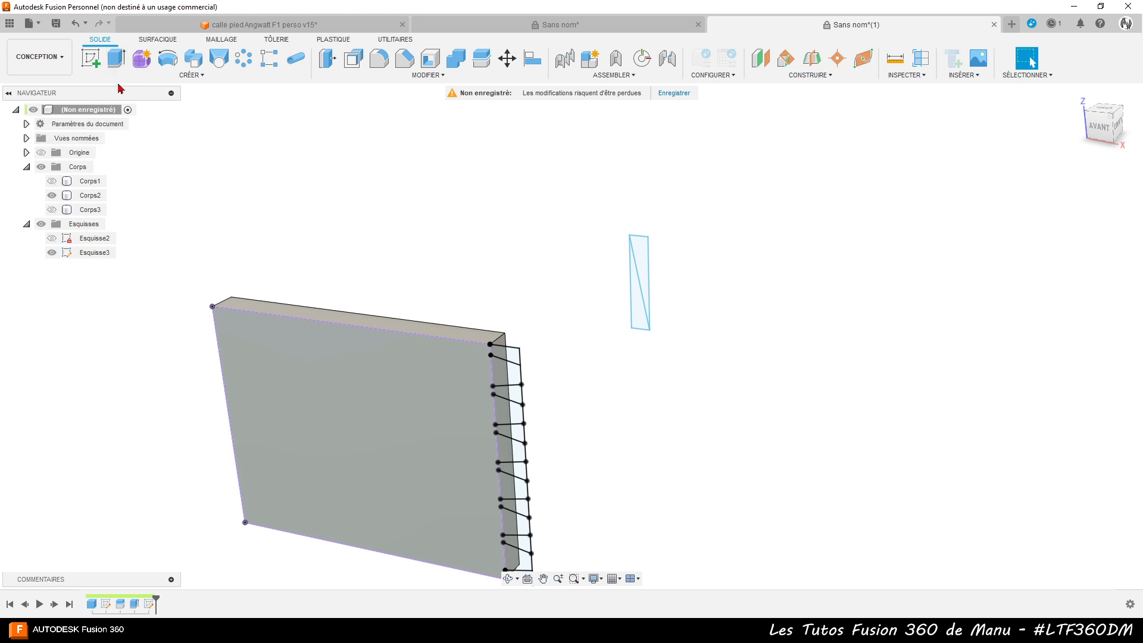
- Extrude the seven tail profiles along the board's edge by a distance of -EP, joining them to Corps2
left_click(117, 62)
scroll(553, 351, "up", 5)
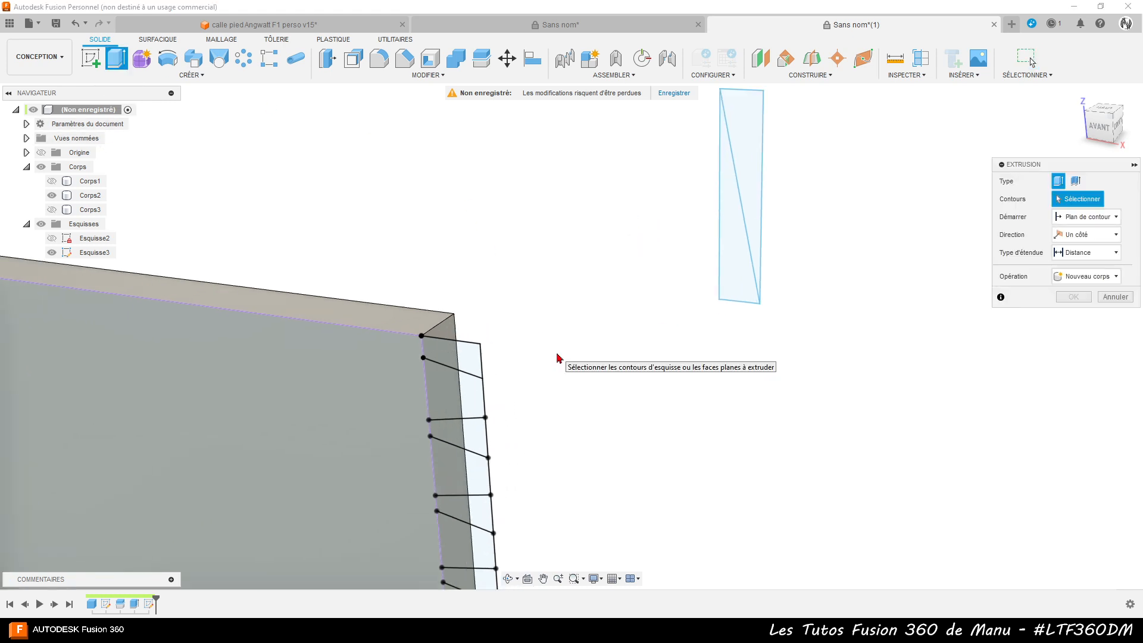
left_click(452, 342)
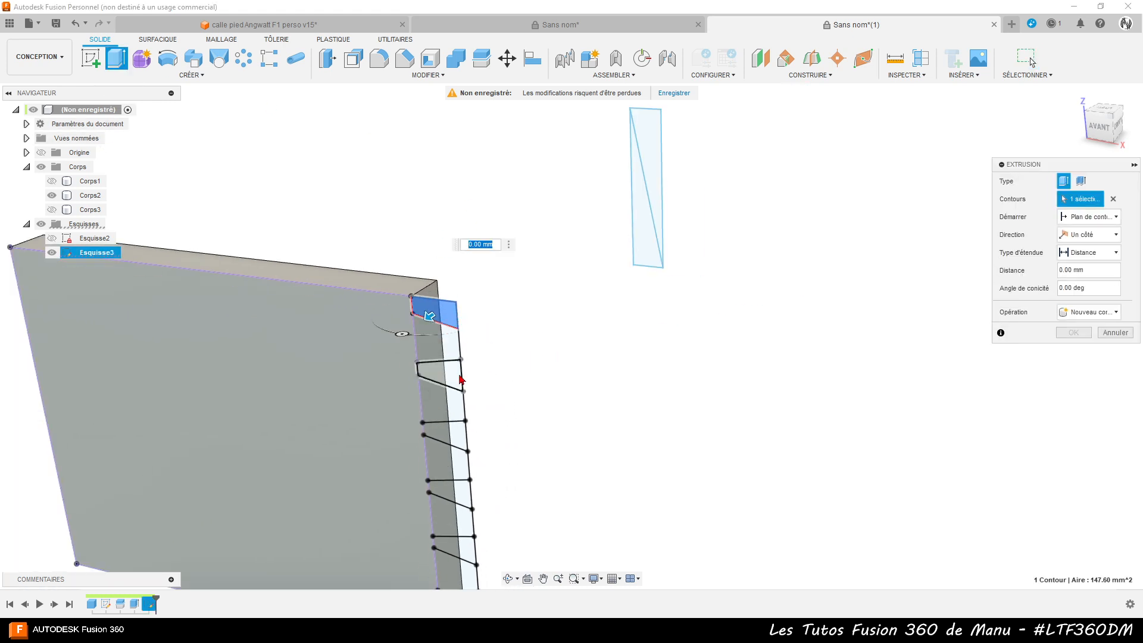
left_click(462, 381)
scroll(464, 375, "down", 3)
left_click(466, 368)
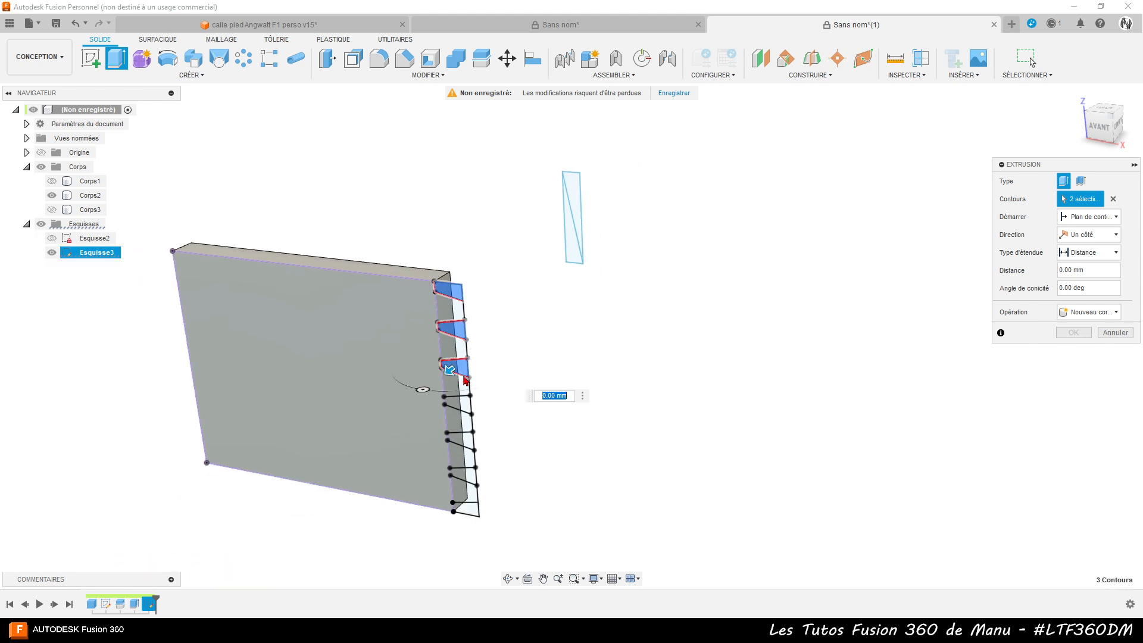
left_click(468, 410)
left_click(469, 452)
left_click(463, 476)
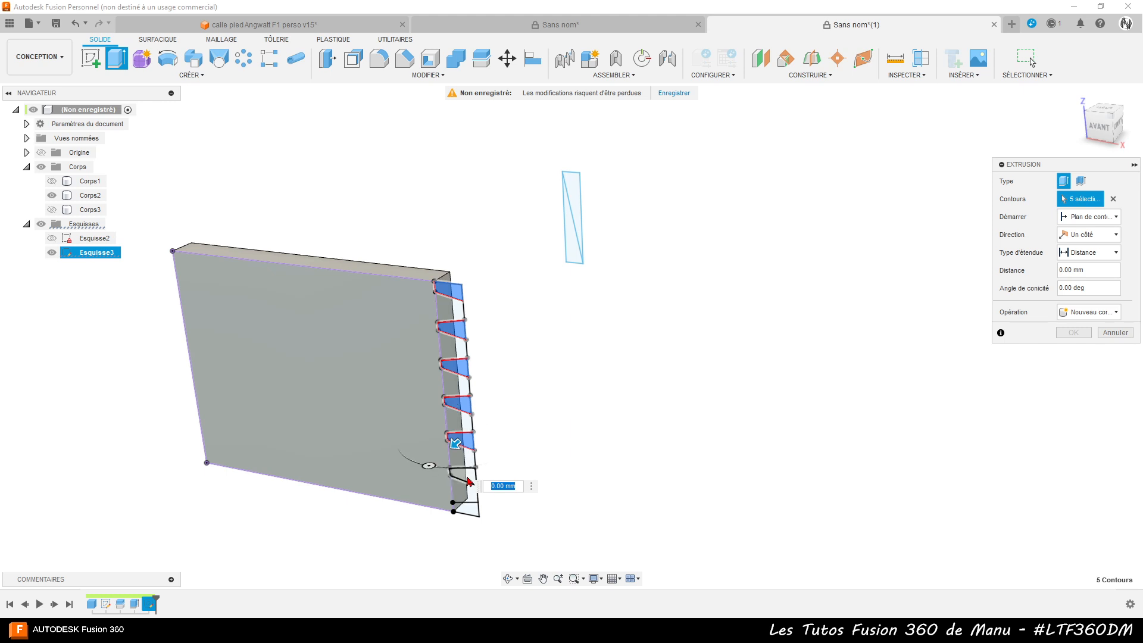
left_click(469, 510)
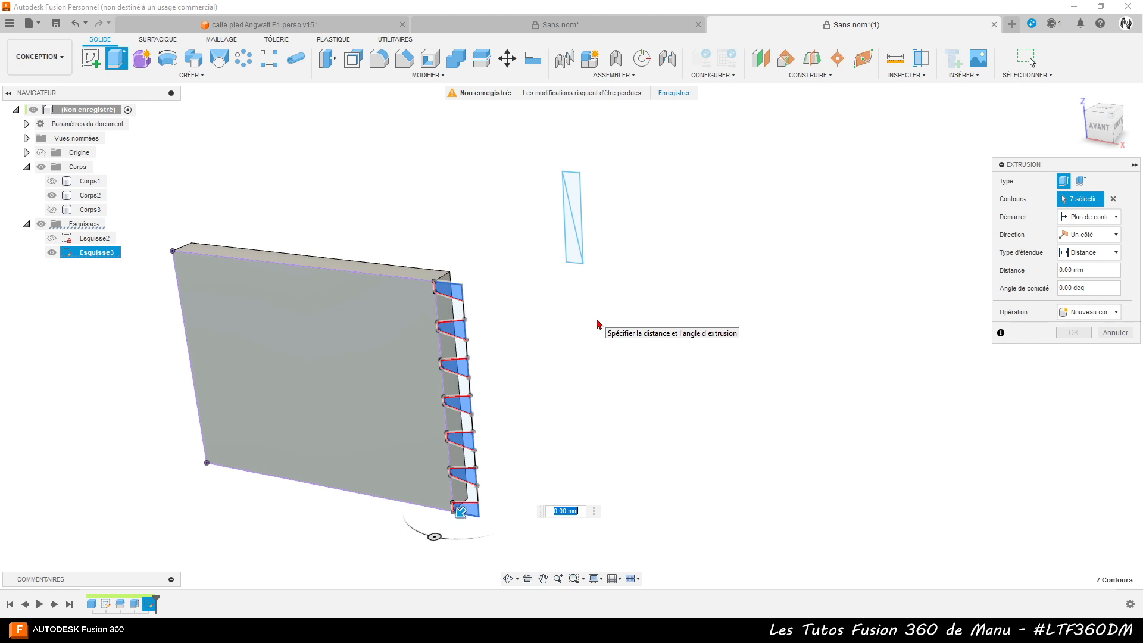
type("-EP")
key("Return")
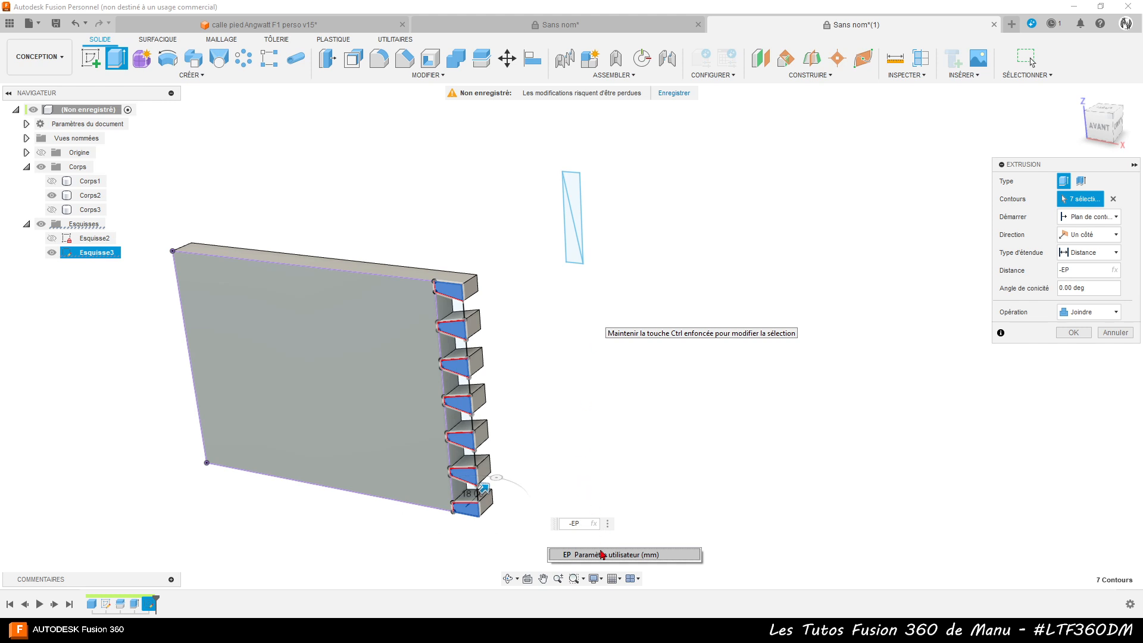
left_click(602, 555)
key("Return")
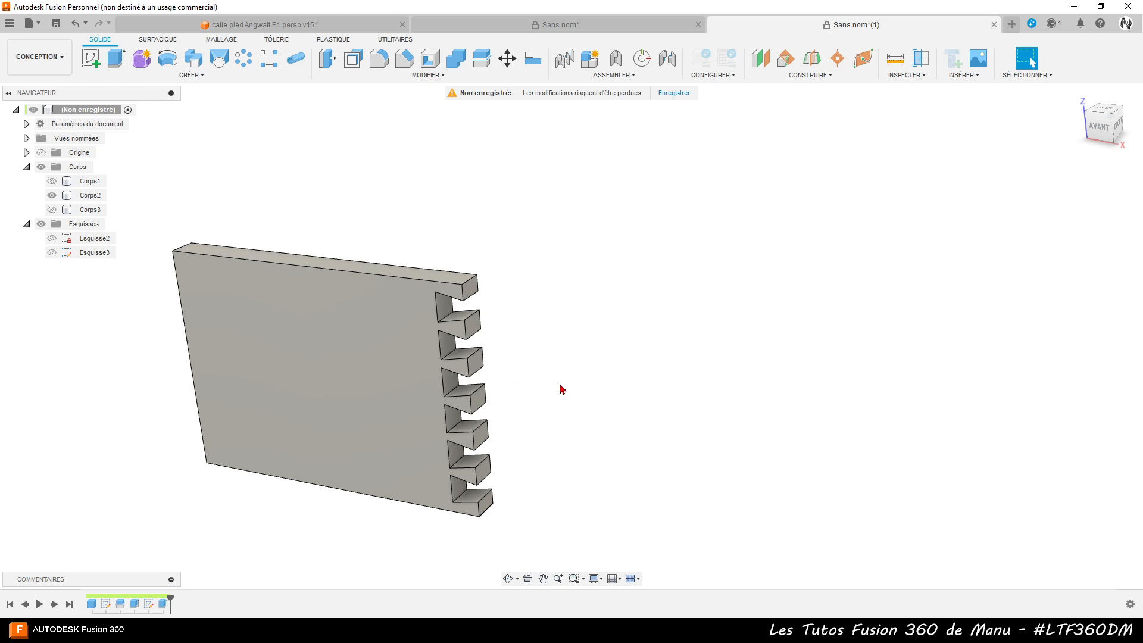
- Show Corps1 and cut the tails out of it with Combine, using Corps2 as the tool body and keeping the tools
mouse_move(583, 389)
middle_mouse_down("shift")
mouse_move(616, 311)
mouse_move(613, 368)
mouse_move(589, 414)
mouse_move(474, 422)
mouse_move(572, 406)
mouse_move(564, 375)
mouse_move(595, 400)
mouse_move(590, 381)
mouse_move(576, 383)
middle_mouse_up("shift")
left_click(52, 181)
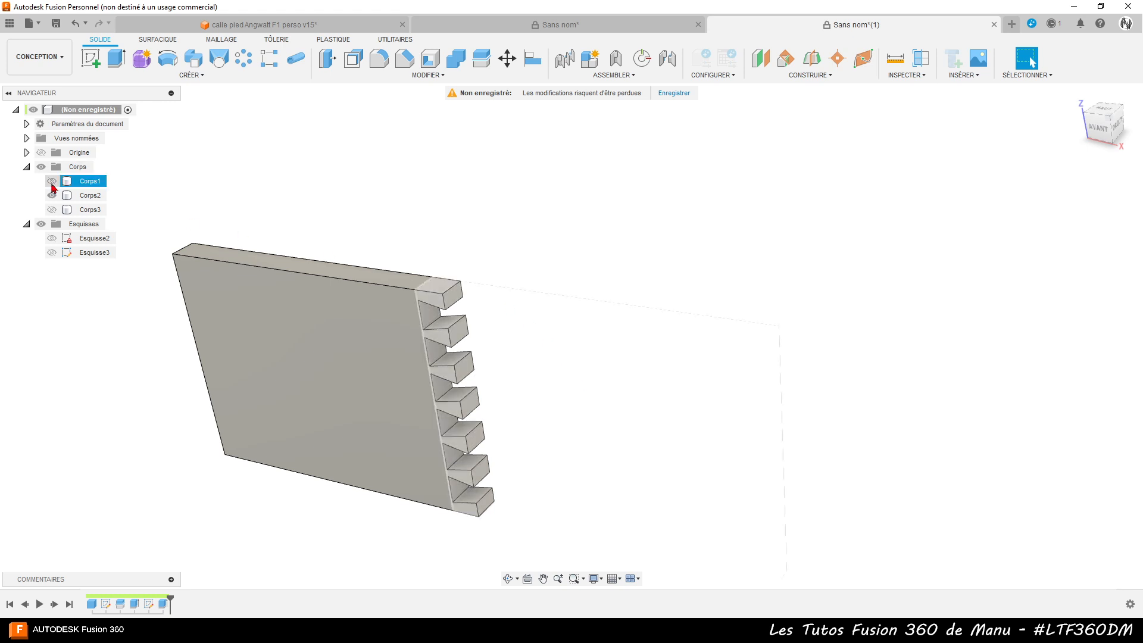
left_click(824, 401)
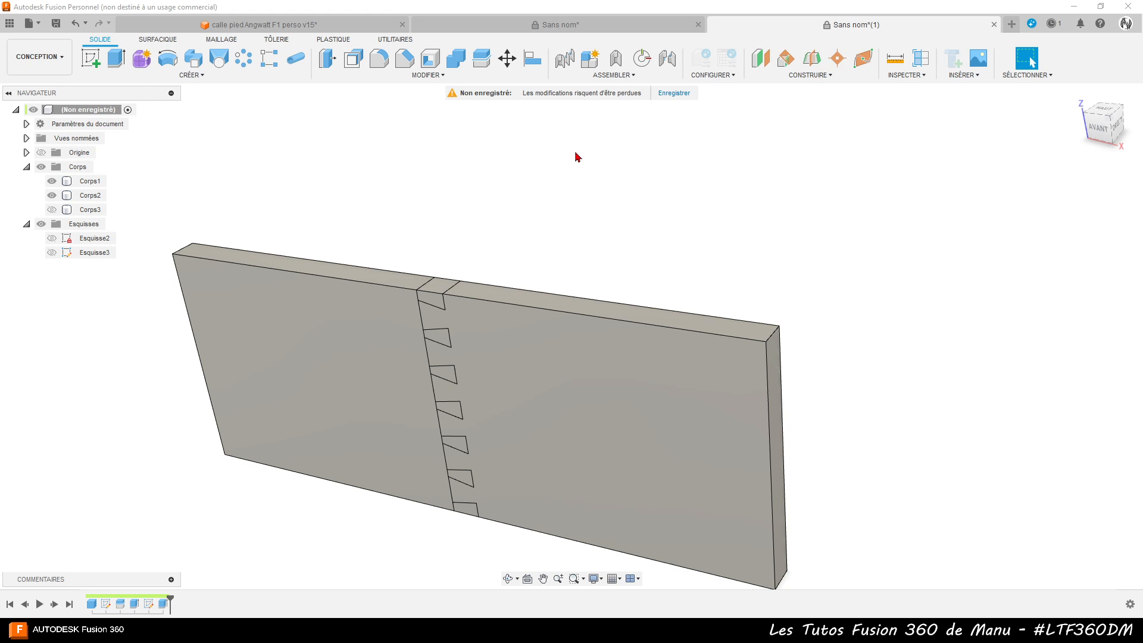
left_click(456, 62)
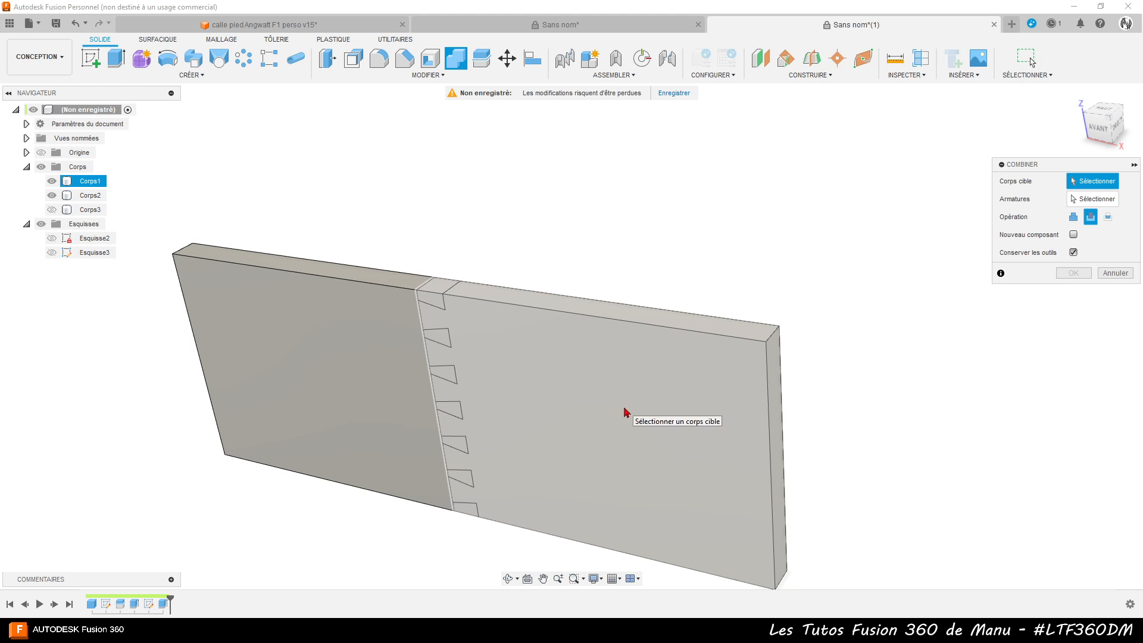
left_click(626, 412)
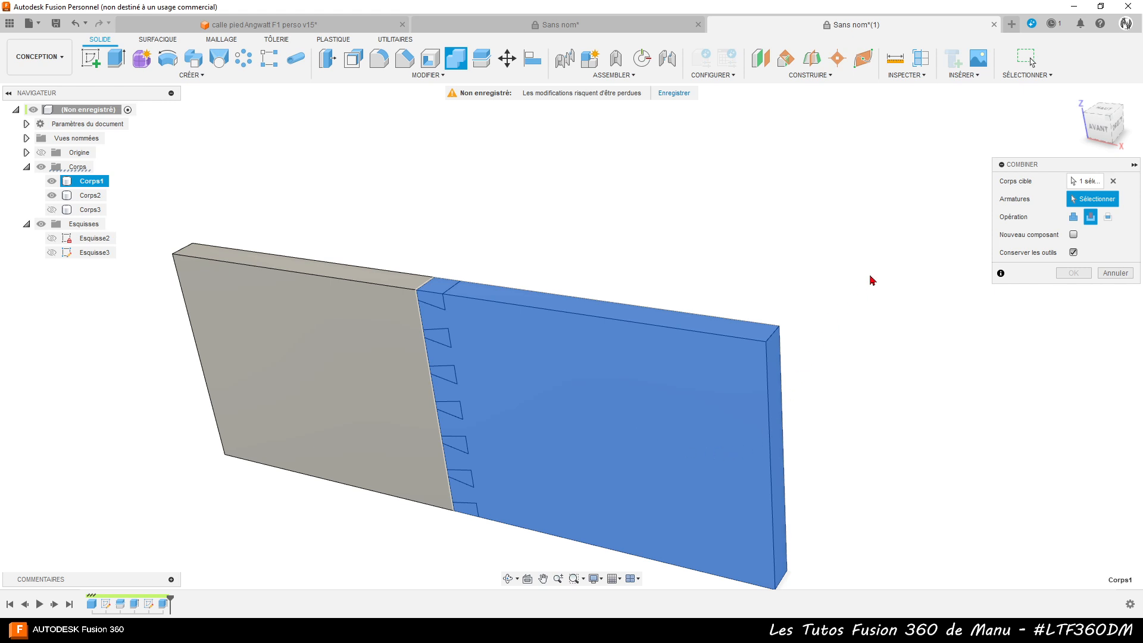
left_click(309, 356)
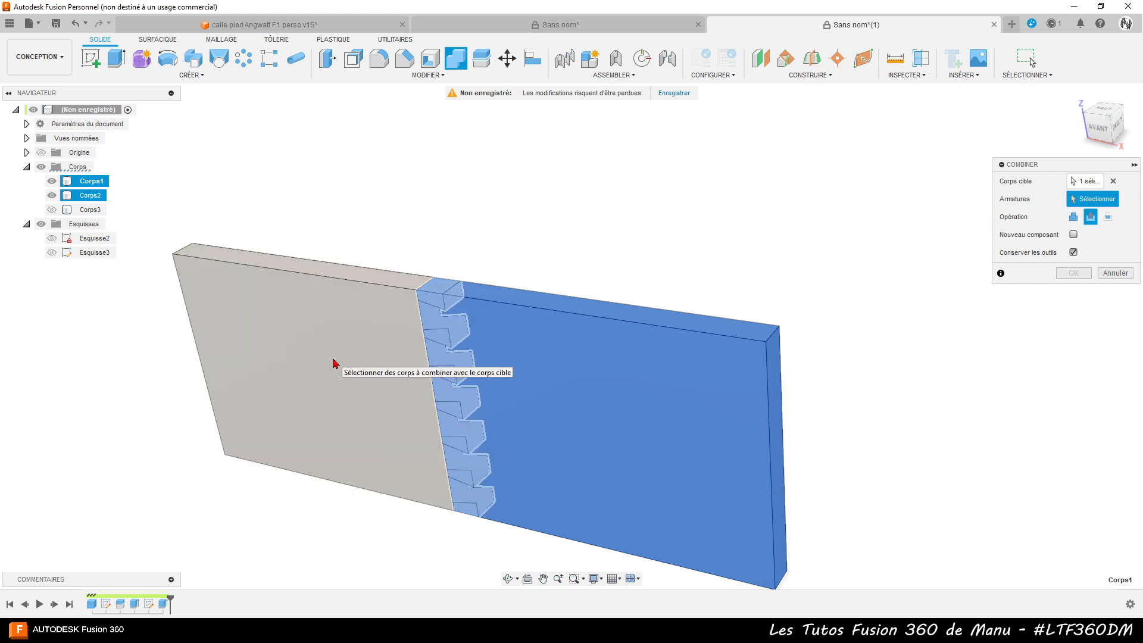
left_click(334, 363)
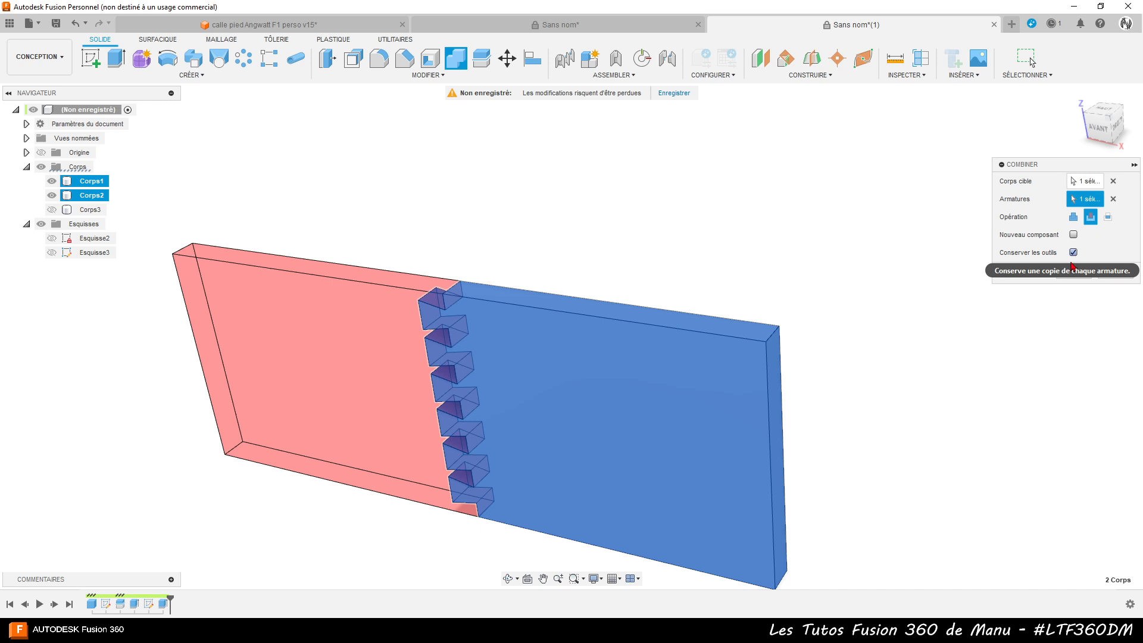
left_click(1067, 277)
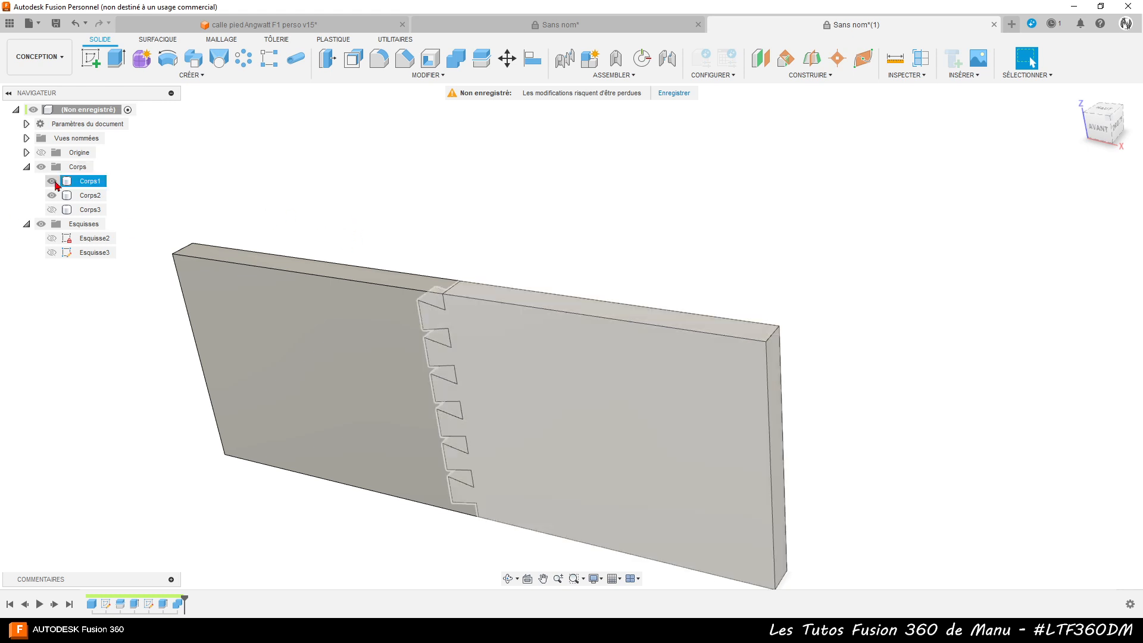
- Hide Corps2 to inspect the cut in Corps1, and switch the display to only Corps2 and Corps3
left_click(52, 196)
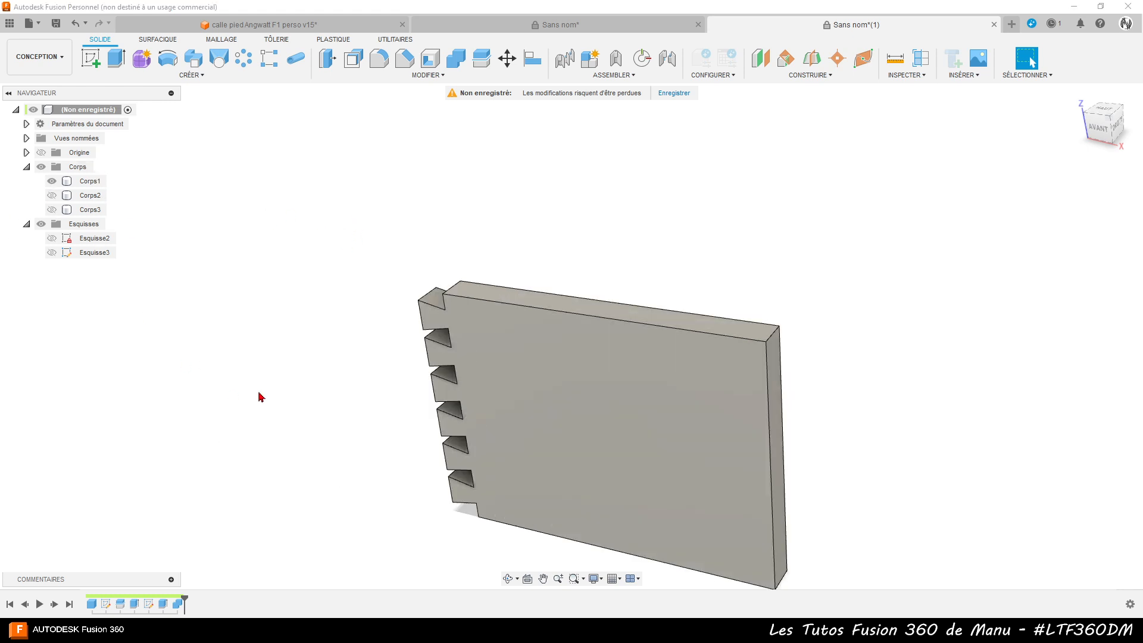
middle_click_drag(257, 395, 235, 362, "shift")
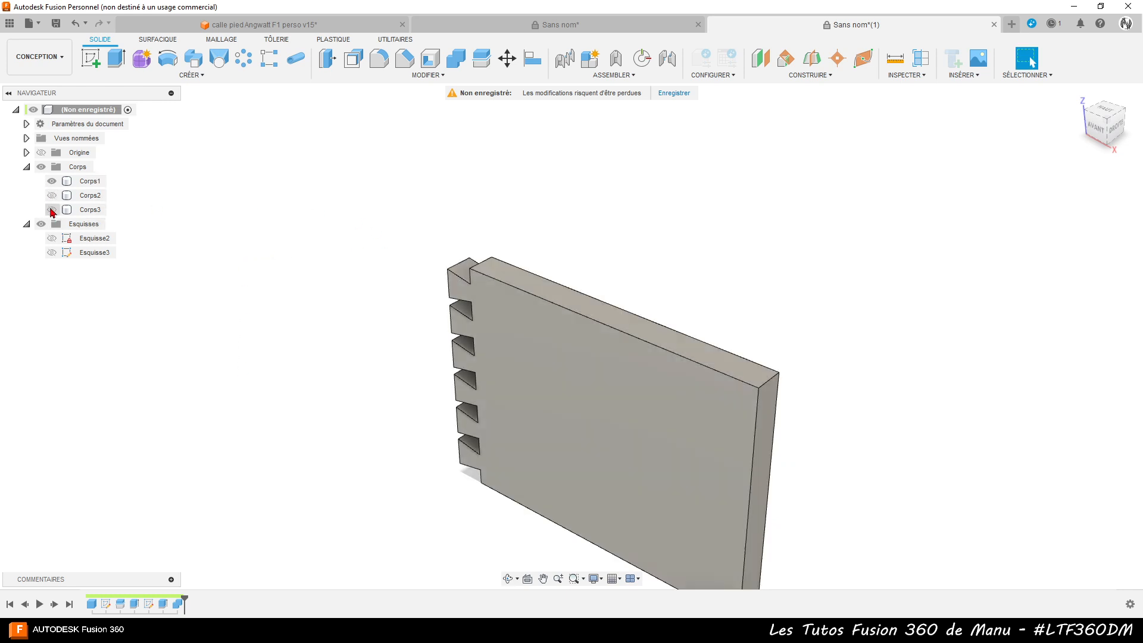
left_click(52, 181)
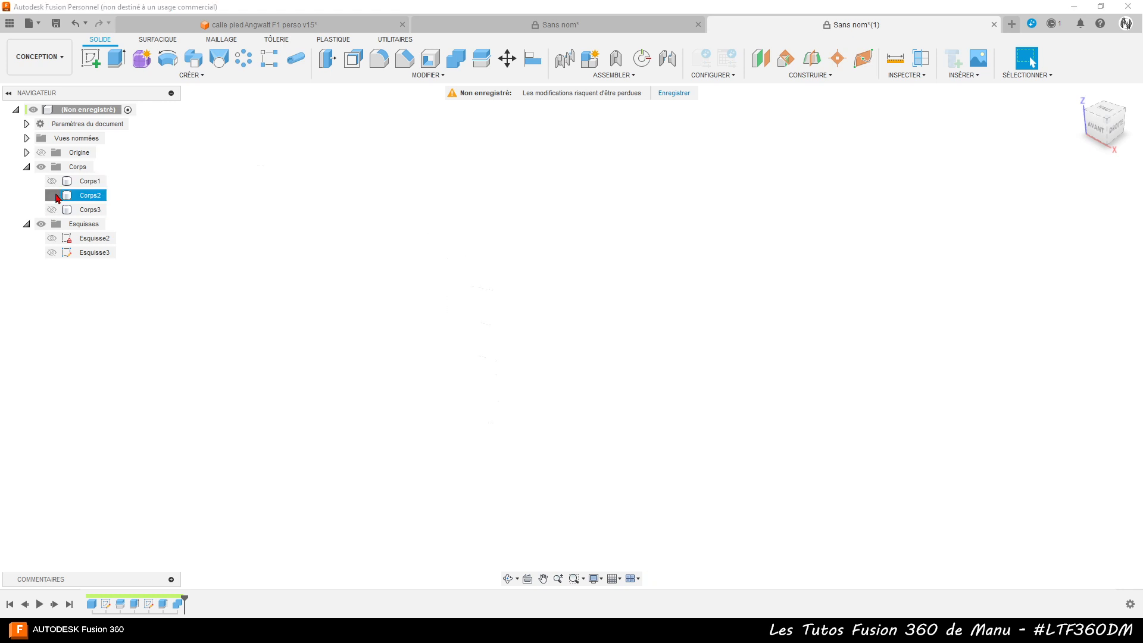
left_click(51, 195)
left_click(52, 209)
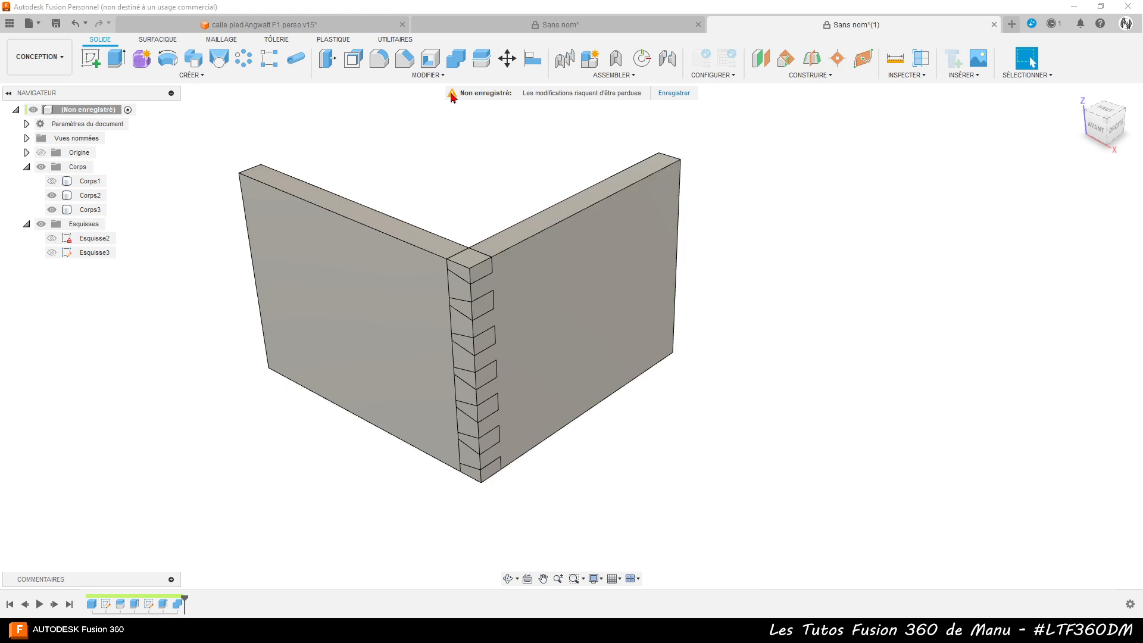
- Cut Corps3 with Combine, using Corps2 as the tool body and keeping the tools, and hide Corps2
left_click(457, 60)
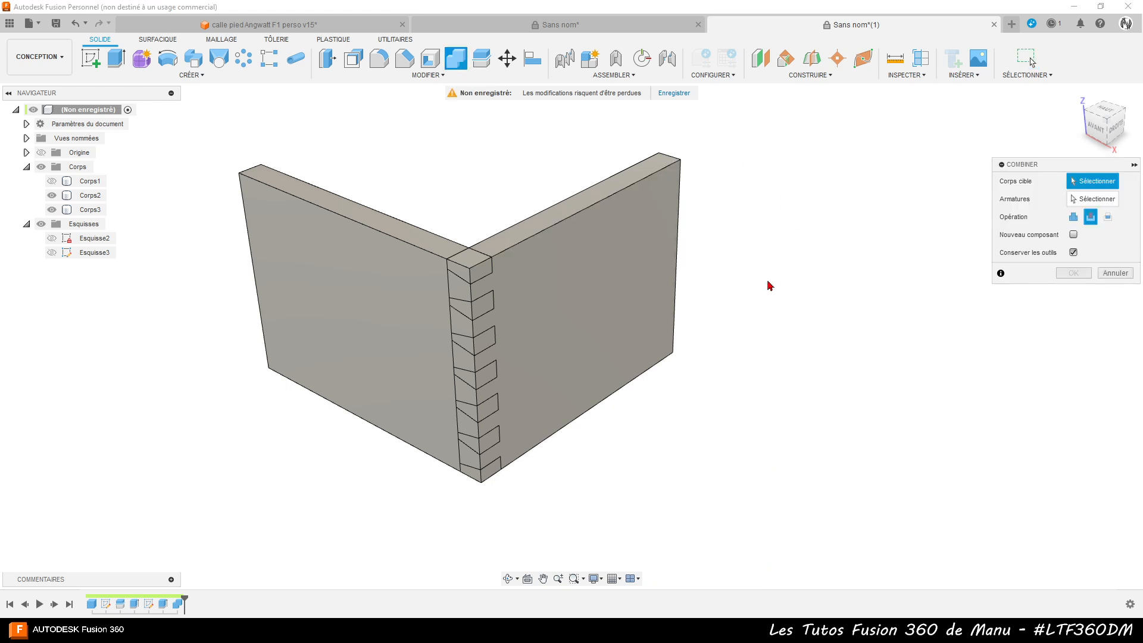
left_click(591, 282)
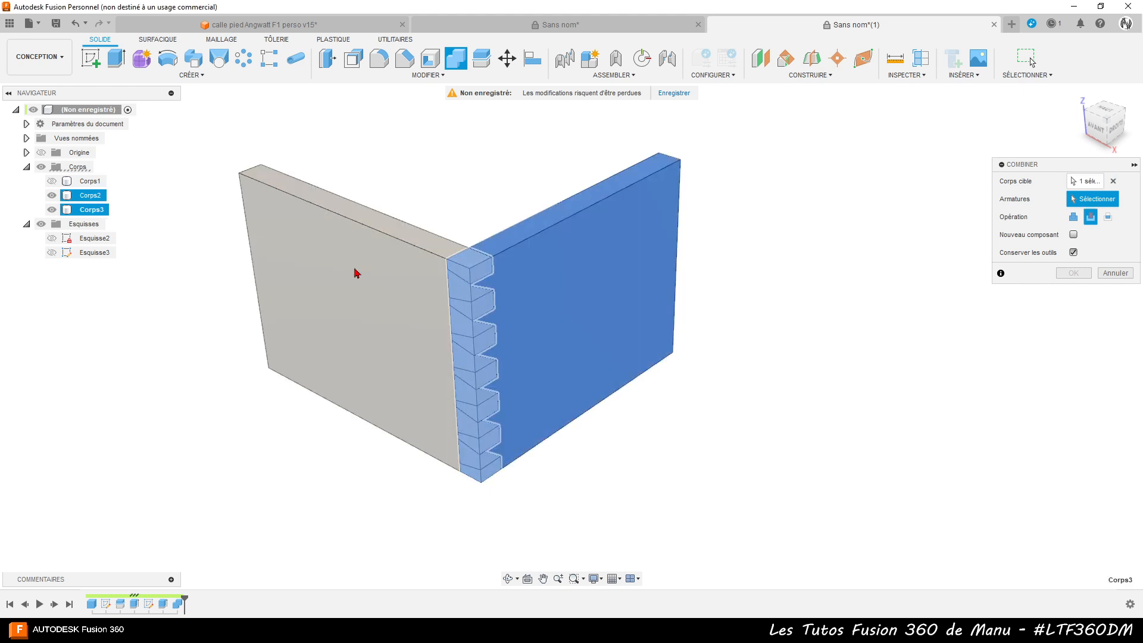
left_click(338, 296)
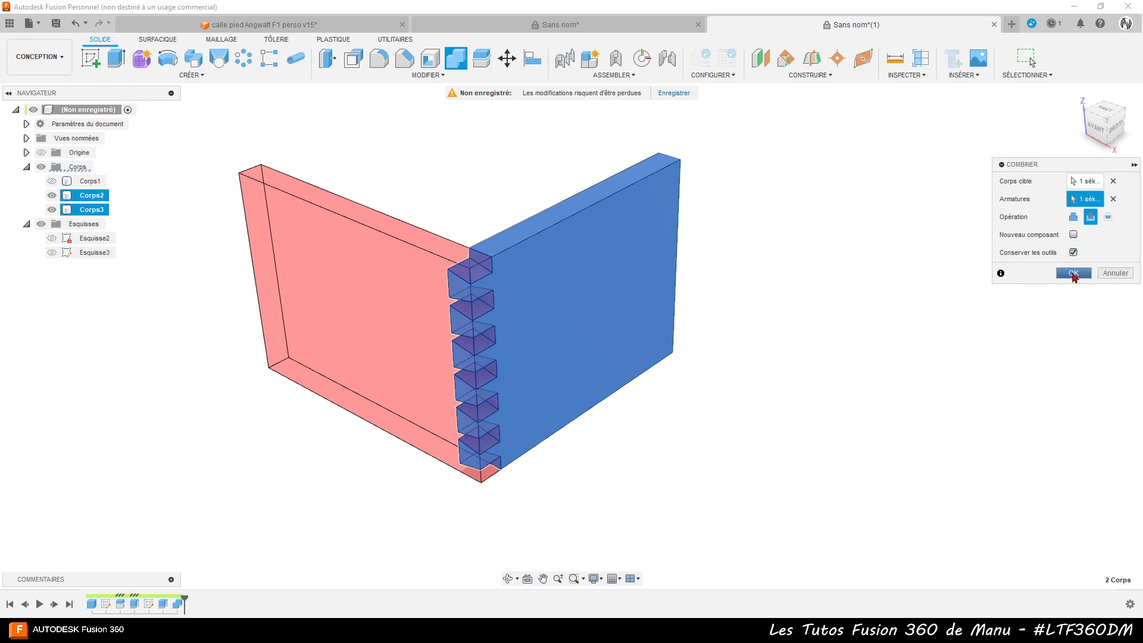
left_click(1073, 273)
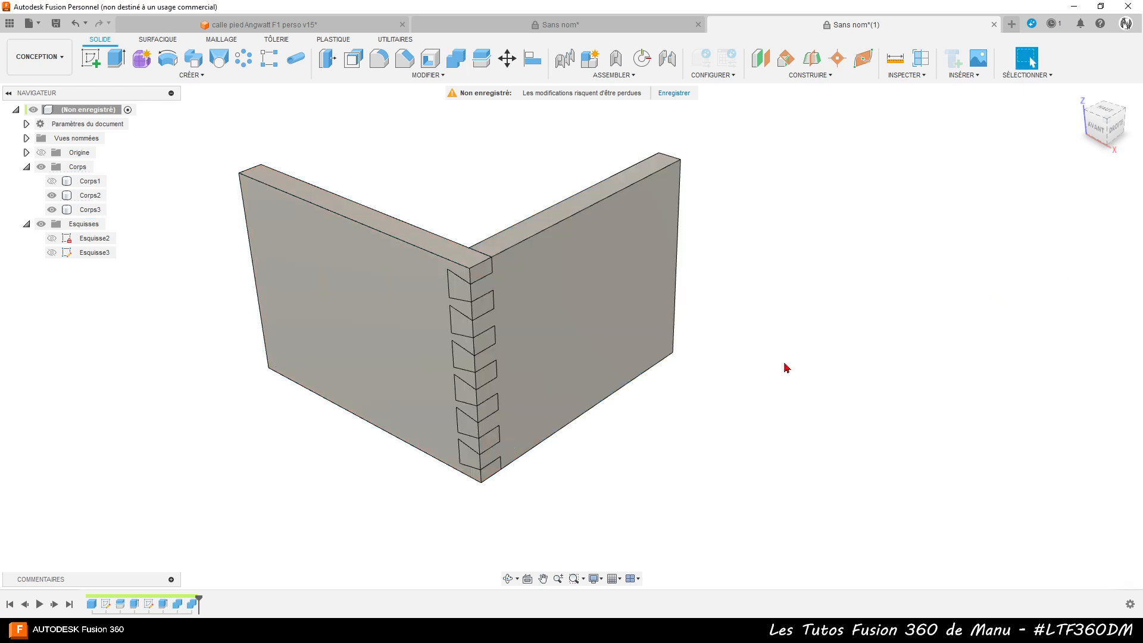
left_click(52, 196)
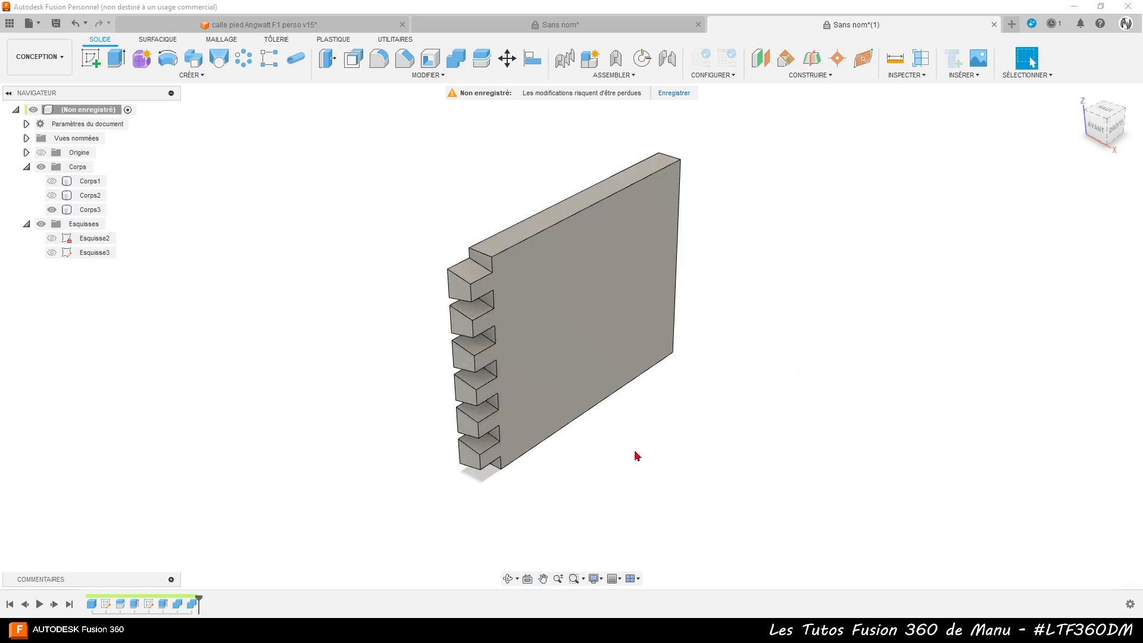
- Display Corps1, Corps2 and Corps3 together to inspect how the dovetailed boards fit
middle_click_drag(636, 456, 610, 441, "shift")
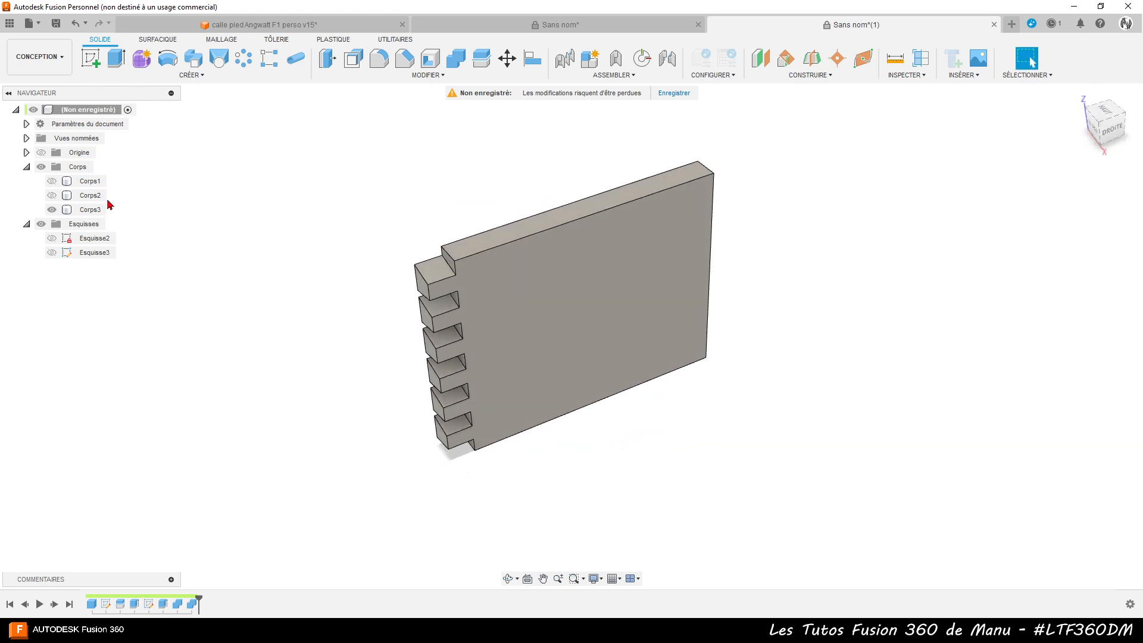
left_click(52, 209)
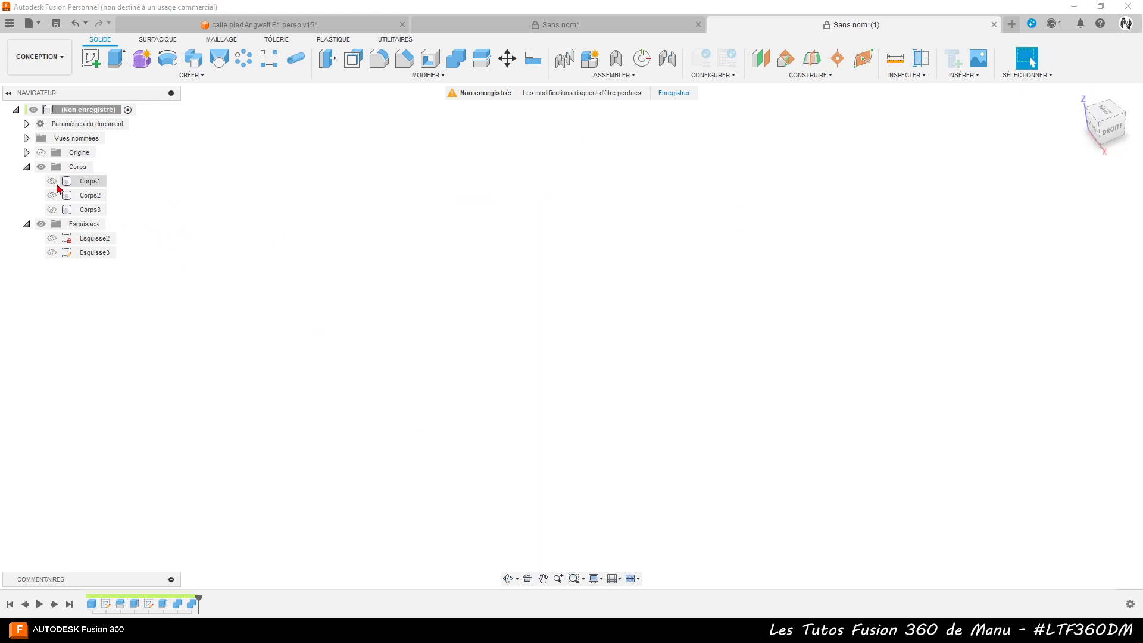
left_click(52, 182)
left_click(52, 195)
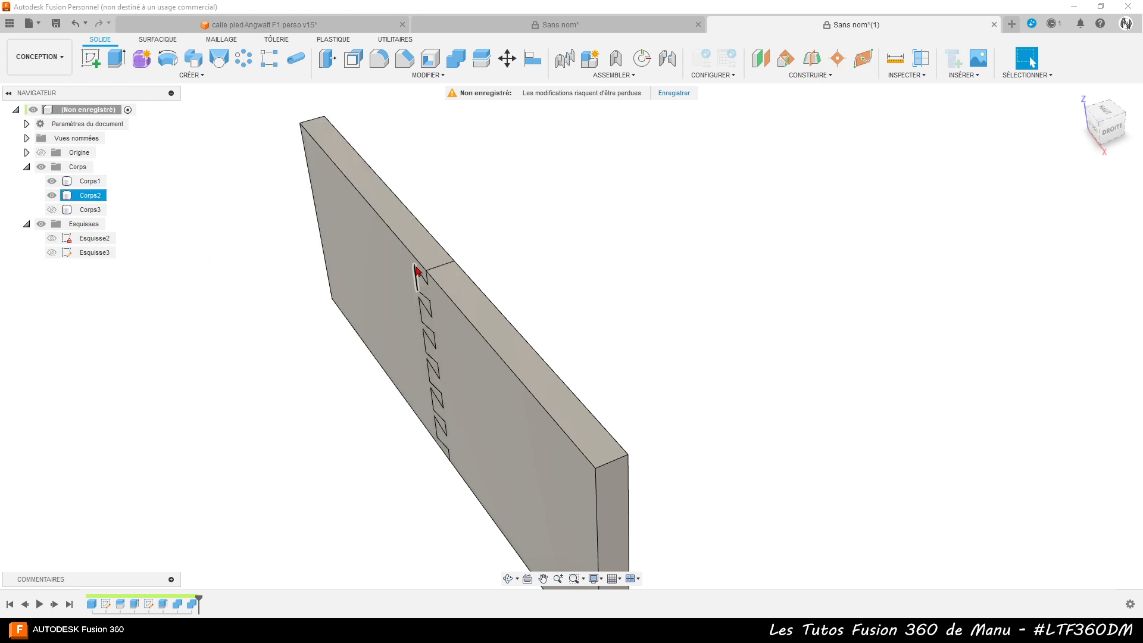
left_click(52, 209)
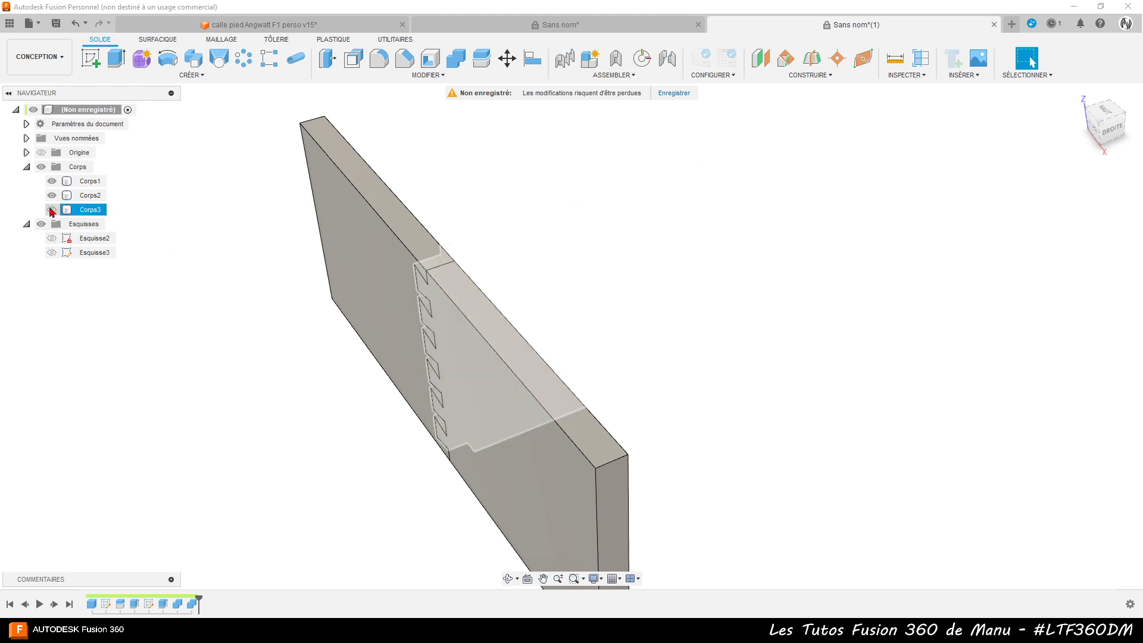
left_click(52, 210)
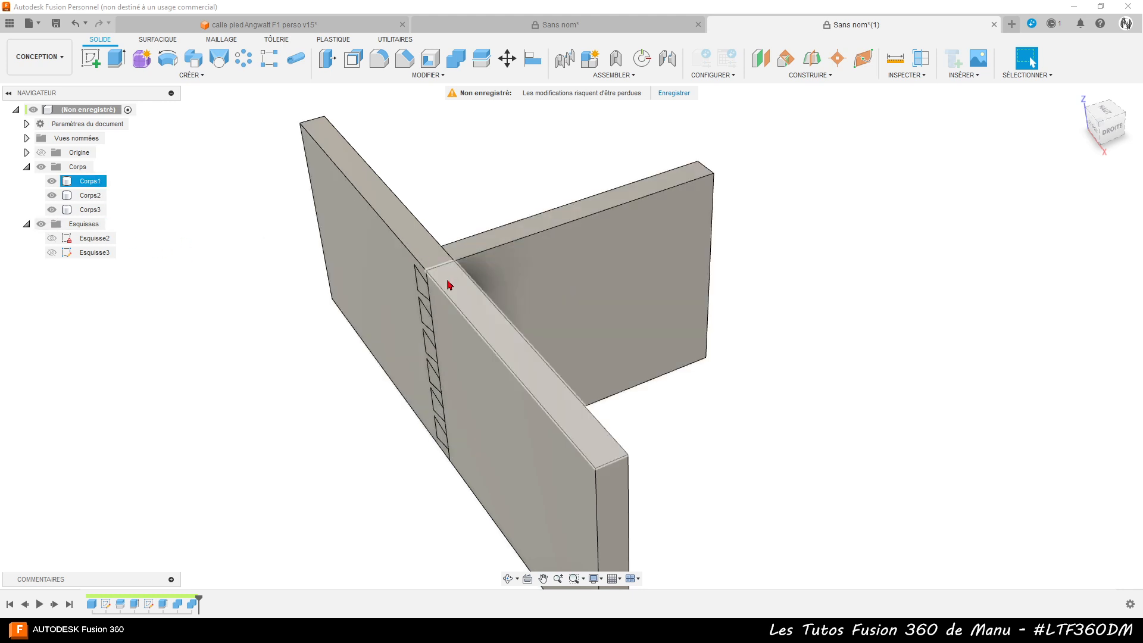
- Hide Corps1 and Corps3 so that only Corps2 is displayed
left_click(52, 209)
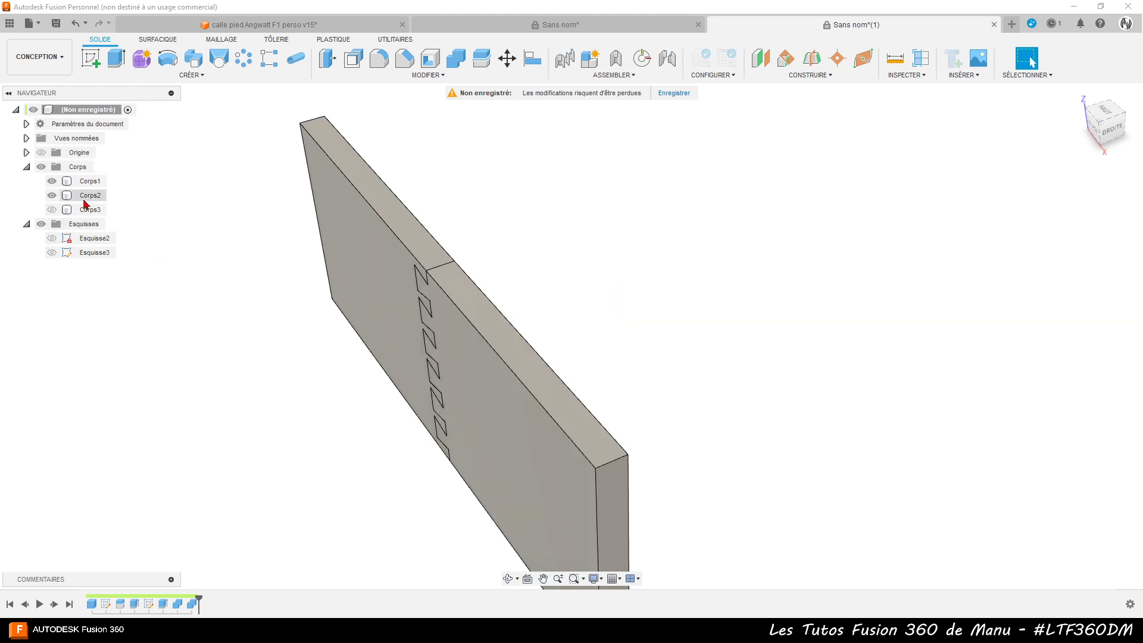
left_click(52, 196)
left_click(52, 181)
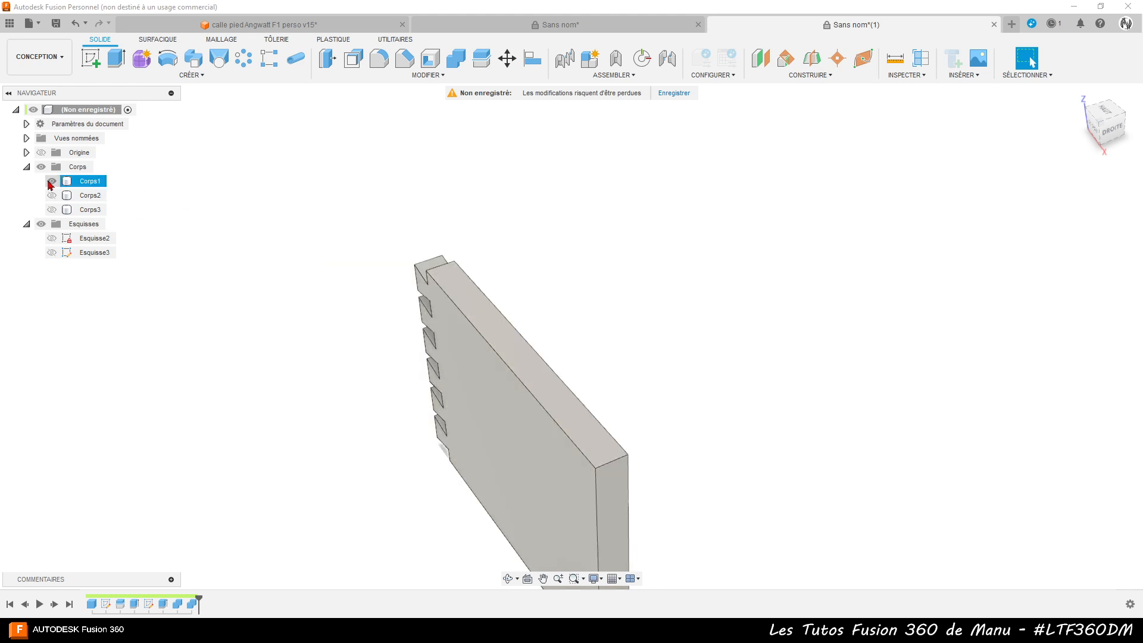
left_click(52, 195)
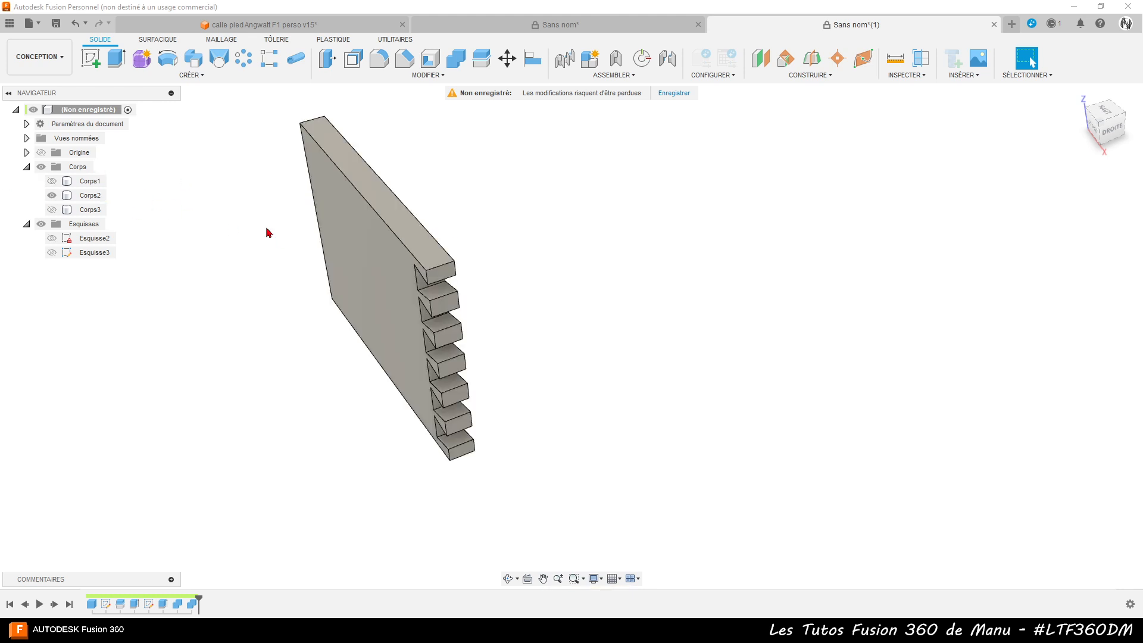
- Start Press/Pull on Corps2 and select the end faces of all seven tails
middle_click_drag(393, 348, 445, 192, "shift")
scroll(449, 133, "up", 4)
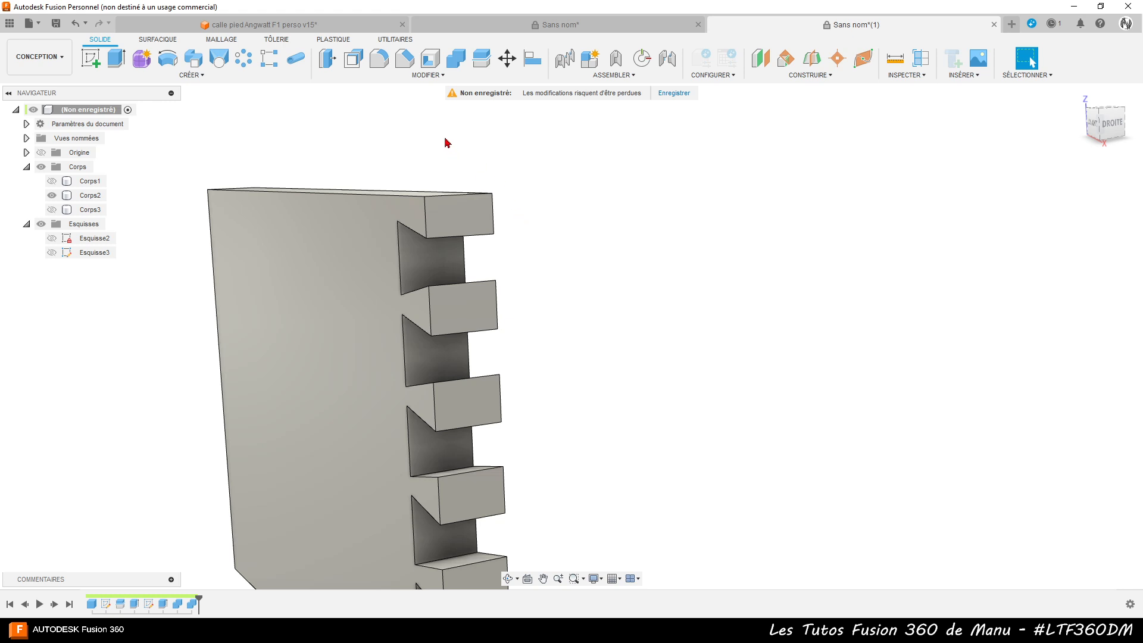
left_click(326, 62)
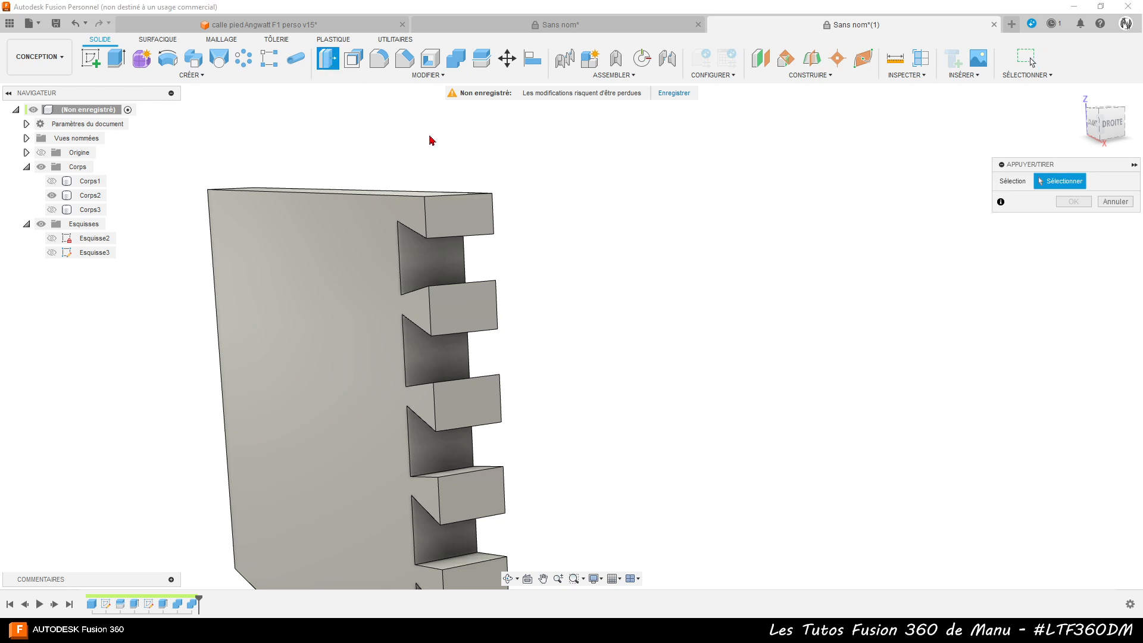
left_click(480, 221)
left_click(472, 307)
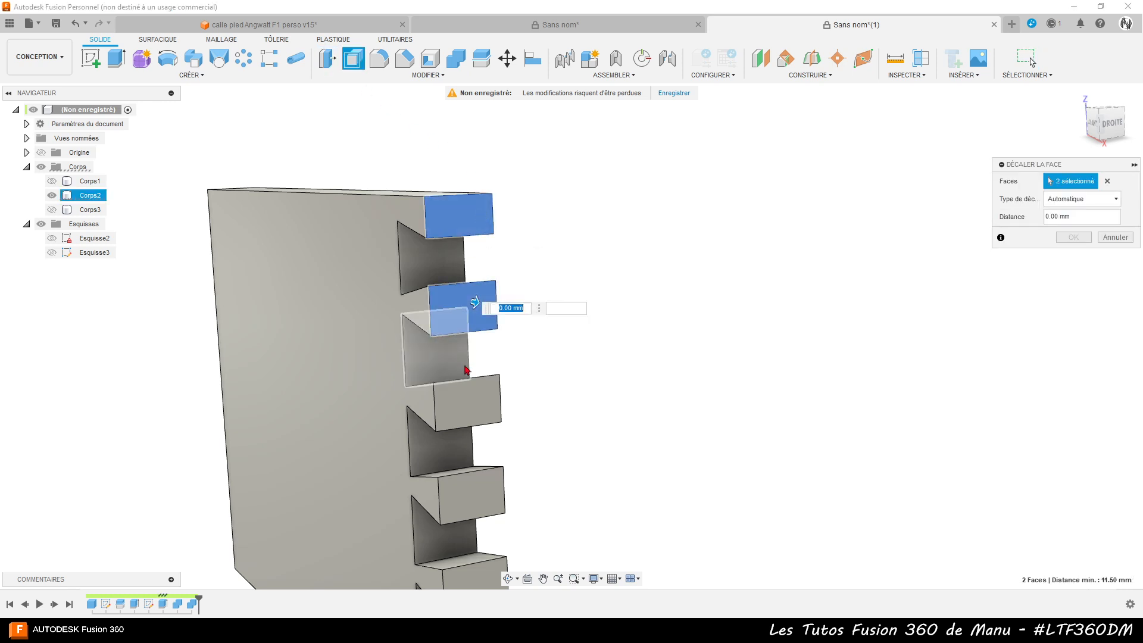
left_click(471, 403)
left_click(480, 497)
scroll(429, 306, "down", 3)
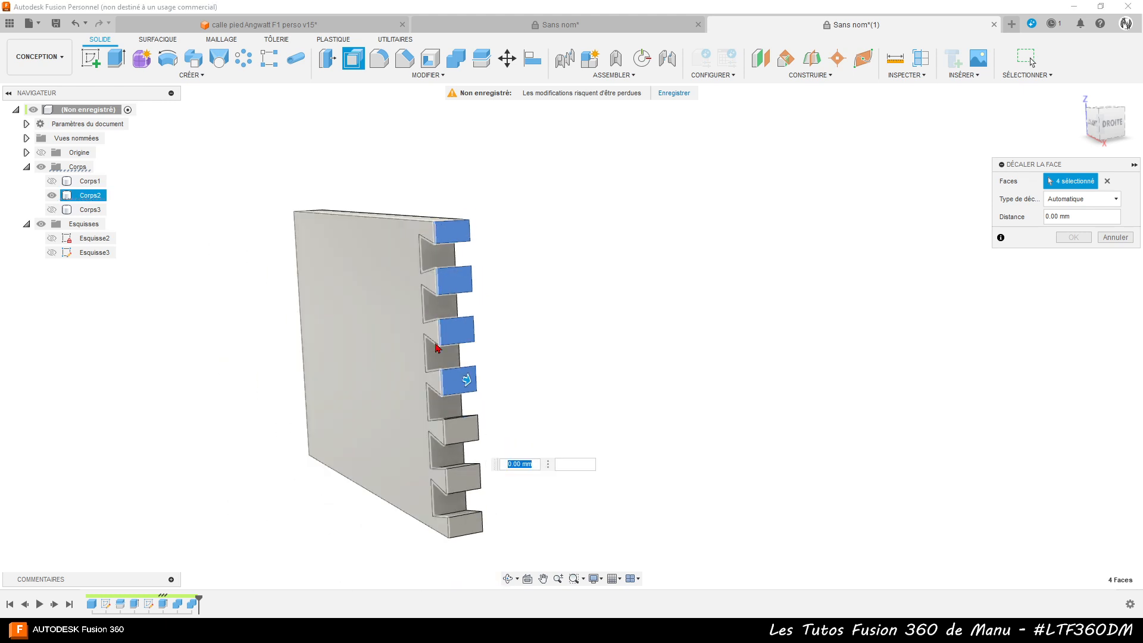
left_click(467, 433)
left_click(463, 481)
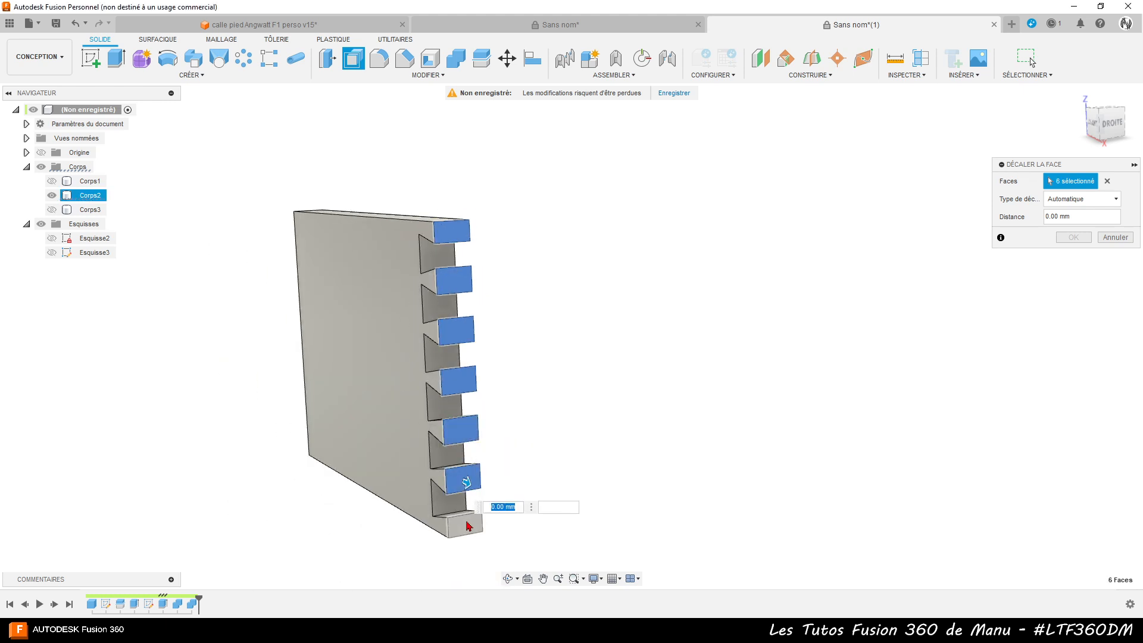
left_click(456, 523)
- Add the six recessed faces between the tails of Corps2 to the face offset selection
left_click(446, 498)
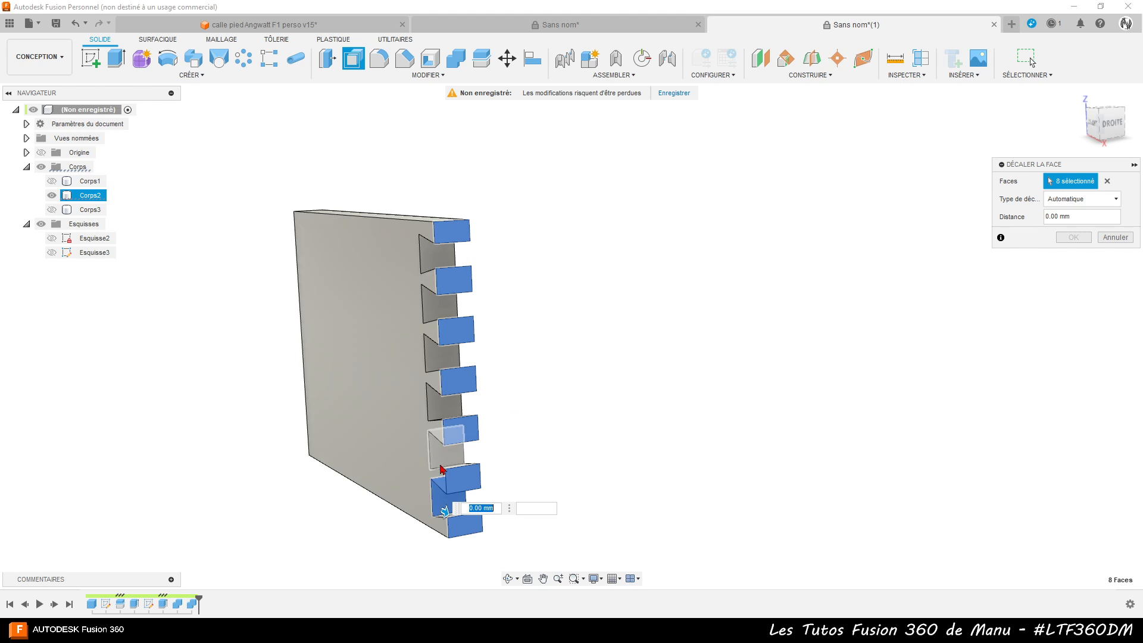
left_click(440, 451)
left_click(435, 405)
left_click(438, 352)
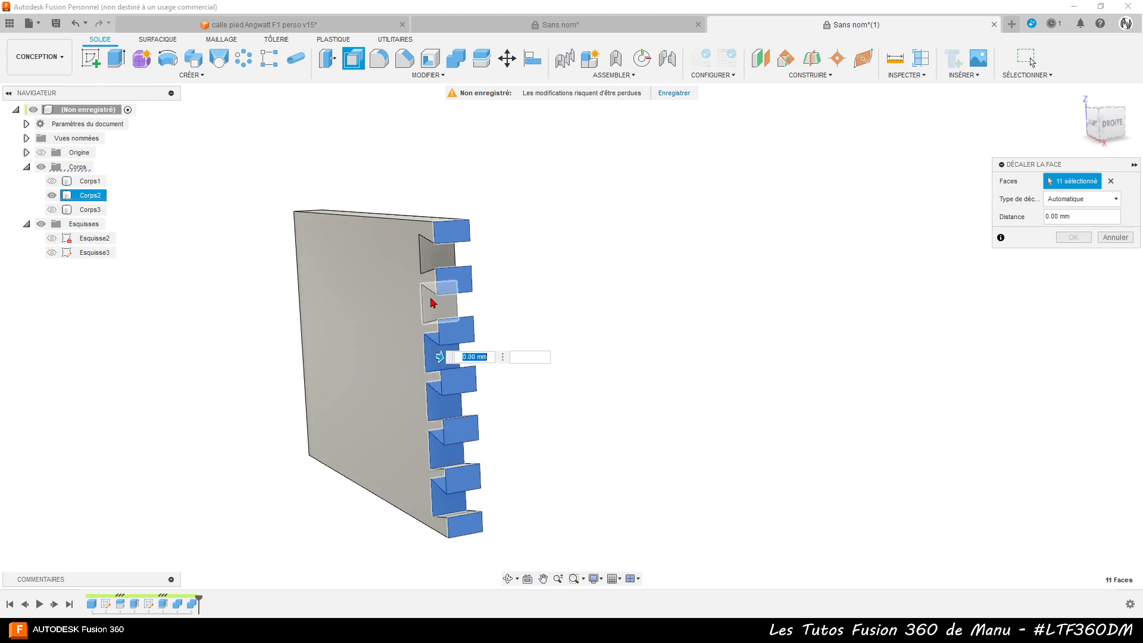
left_click(434, 304)
left_click(434, 260)
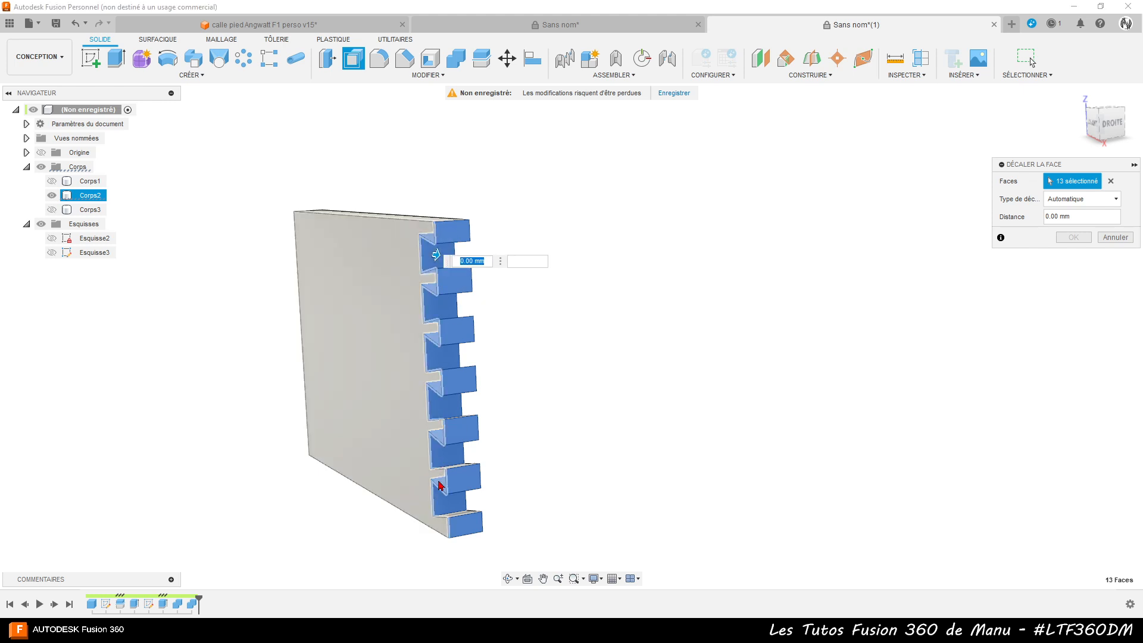
- Add the six upward-facing sides of the tails to the face offset selection
middle_click_drag(437, 494, 447, 523, "shift")
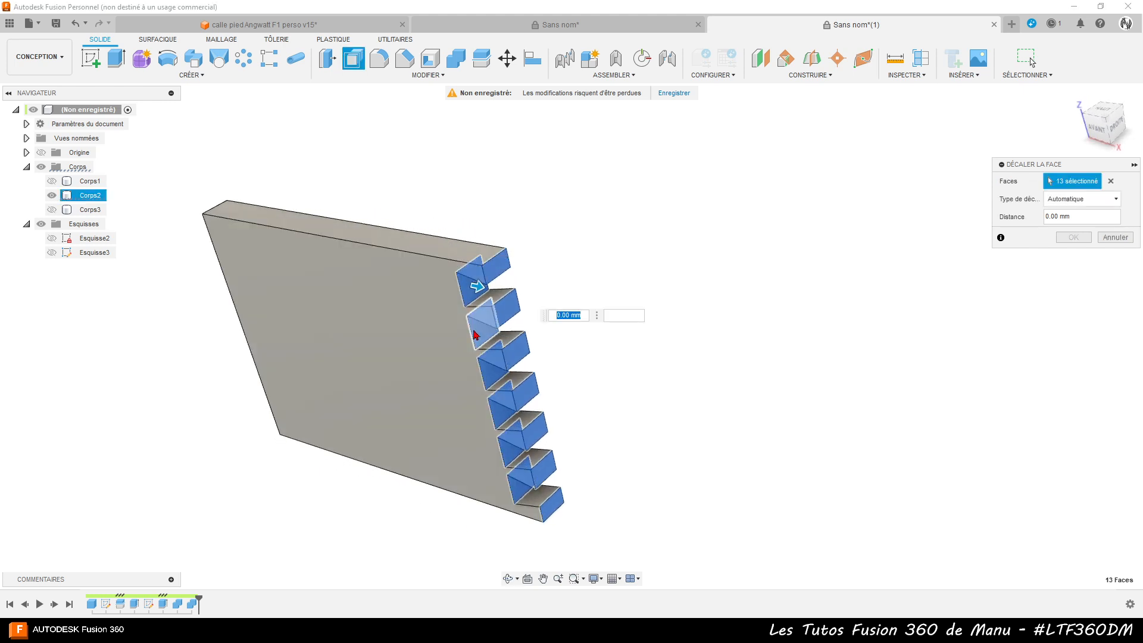
scroll(499, 303, "up", 5)
left_click(499, 303)
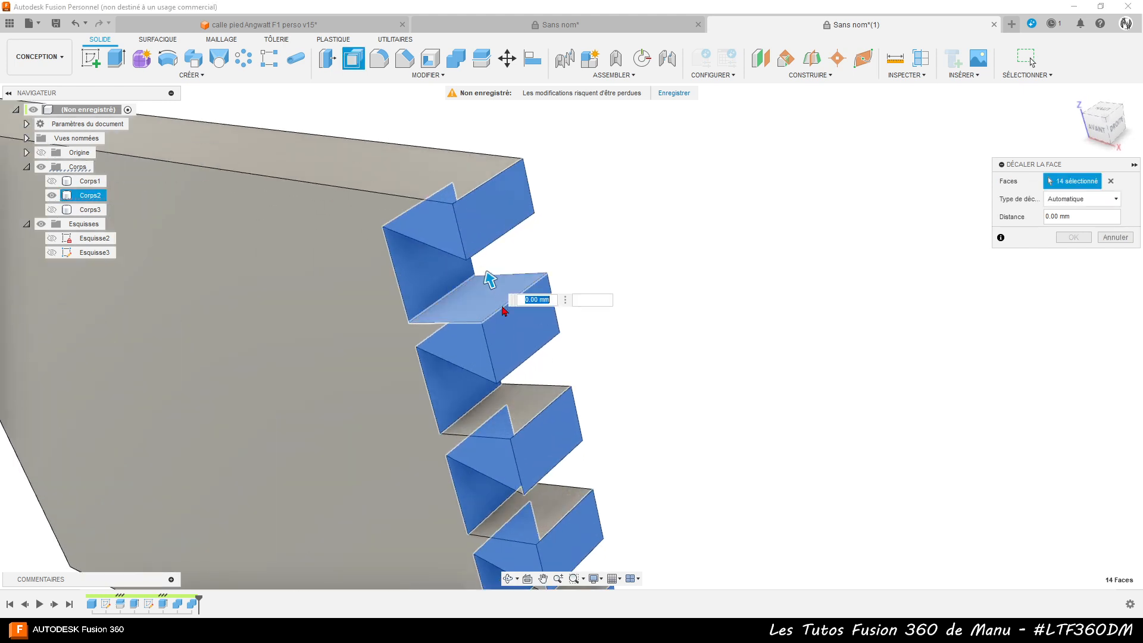
left_click(533, 396)
scroll(532, 393, "down", 5)
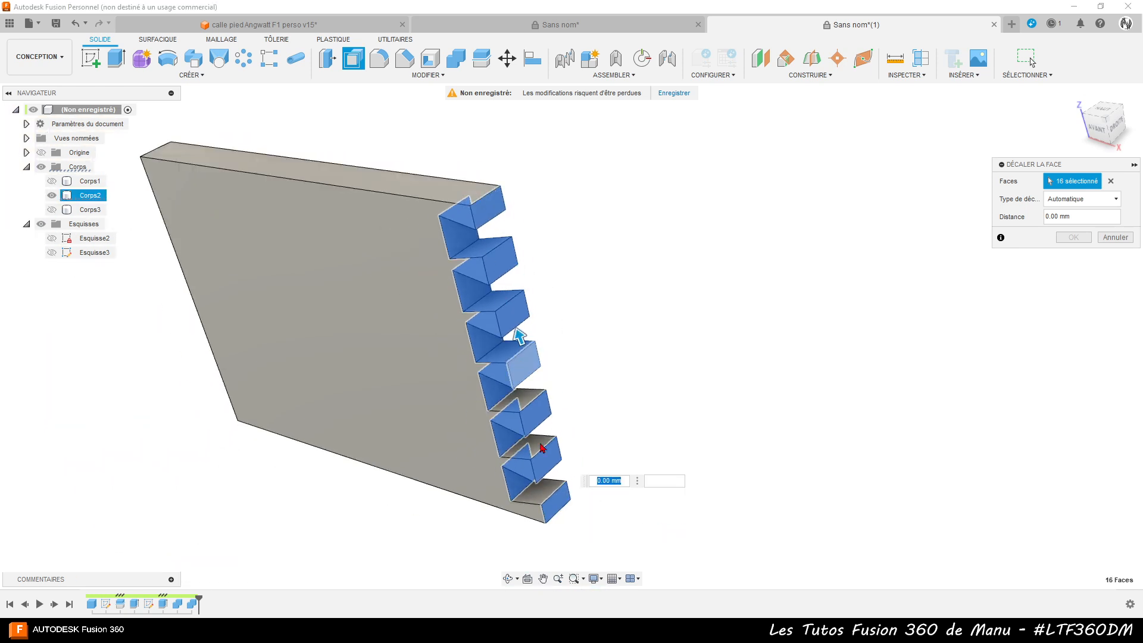
scroll(513, 334, "up", 5)
left_click(499, 225)
left_click(500, 346)
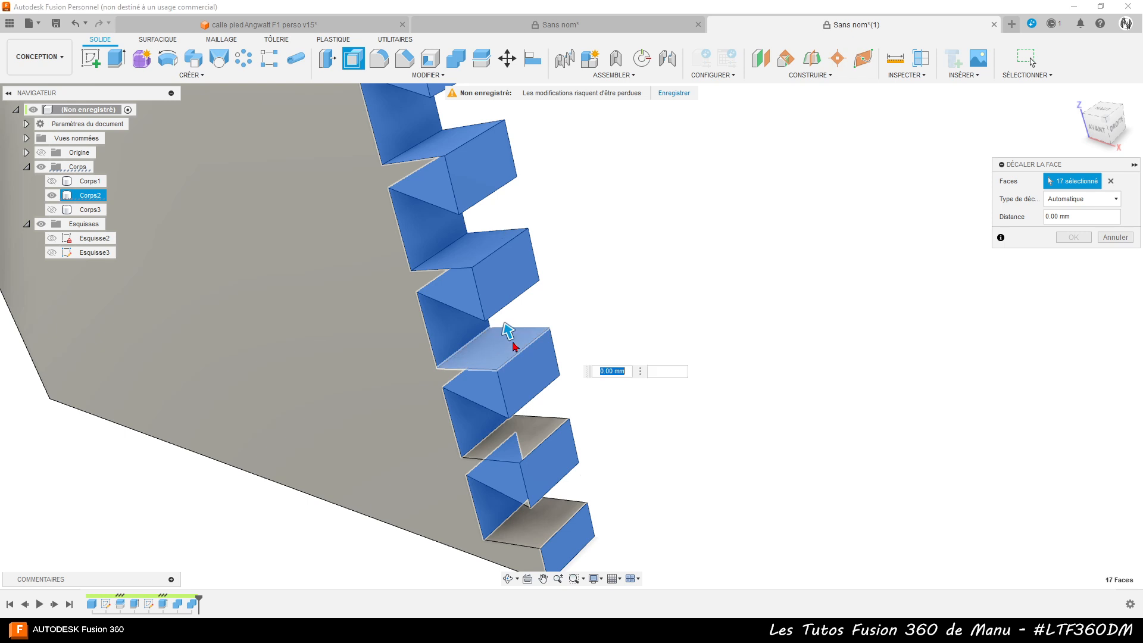
left_click(536, 437)
left_click(560, 520)
- Add five downward-facing sides of the tails to the selection and offset all selected faces by -0.15 mm
middle_click_drag(560, 519, 570, 162, "shift")
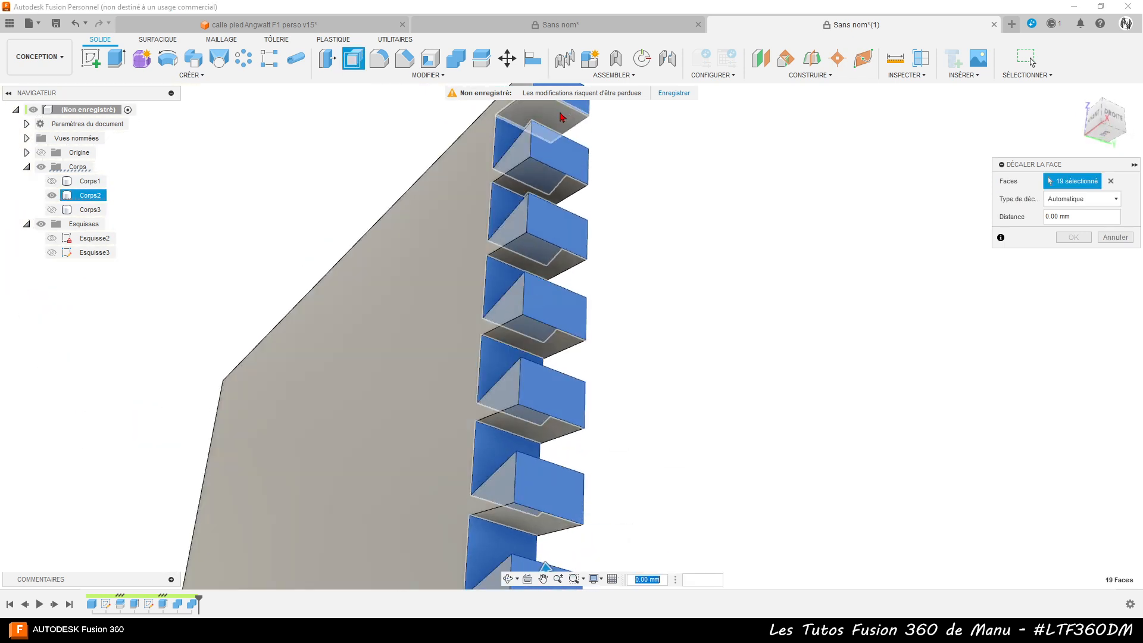
left_click(560, 116)
left_click(541, 181)
left_click(541, 253)
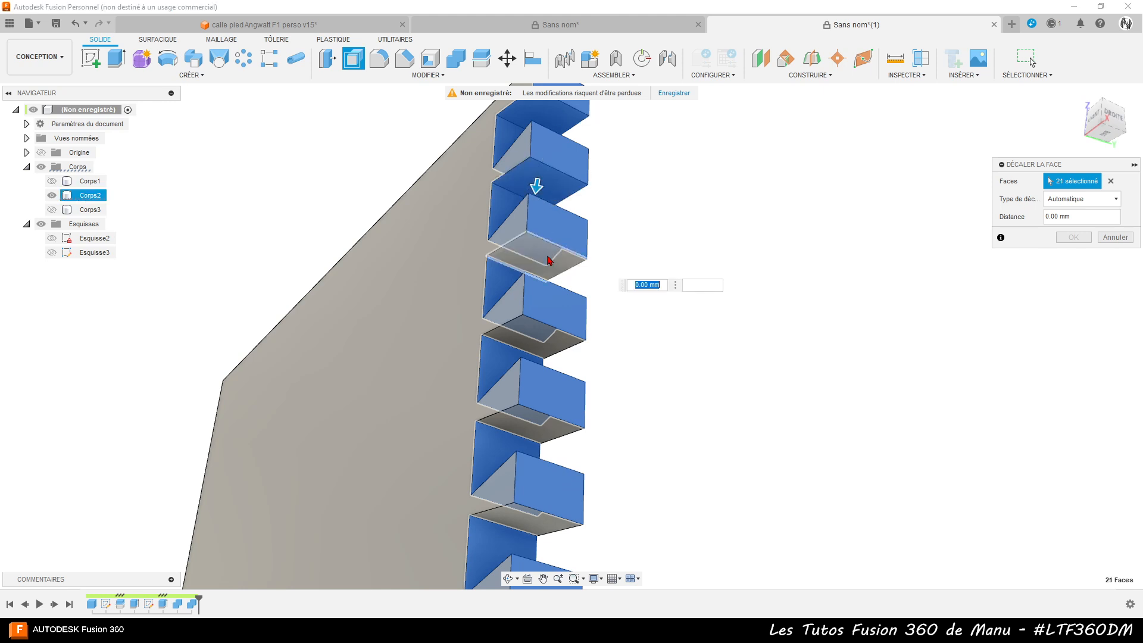
left_click(534, 336)
left_click(522, 516)
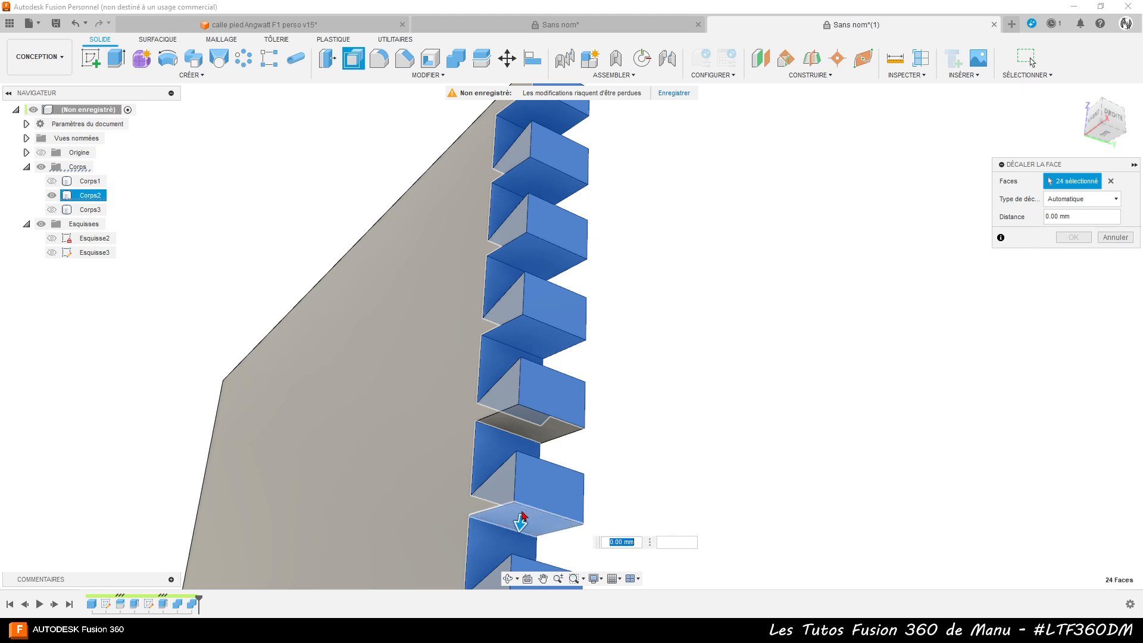
scroll(521, 517, "down", 3)
middle_click_drag(661, 314, 684, 359, "shift")
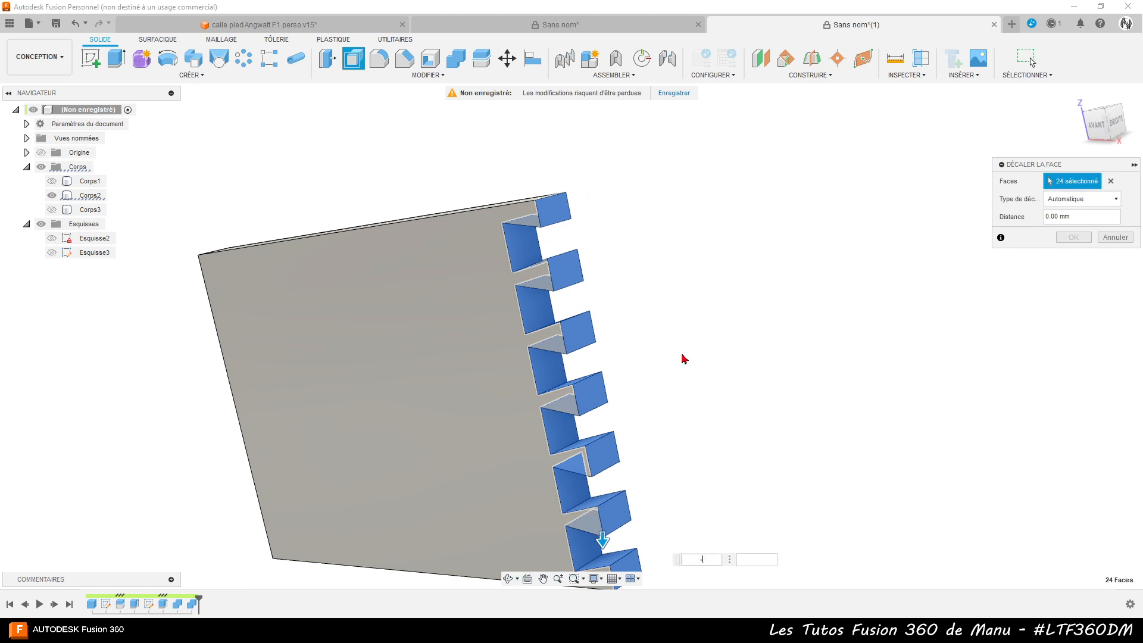
key("Return")
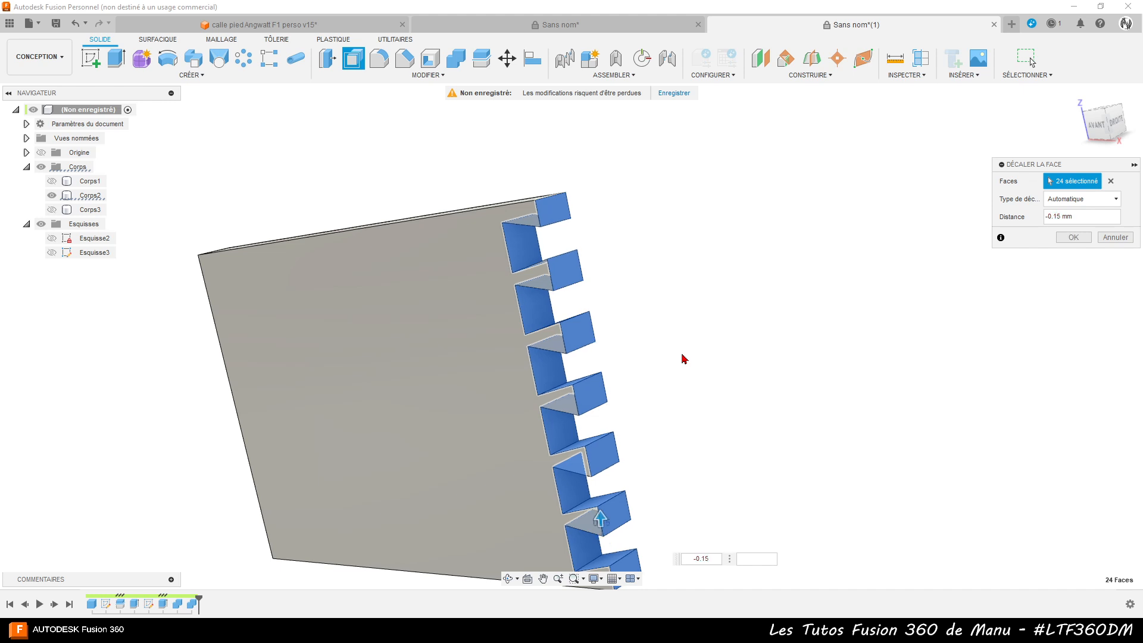
key("Return")
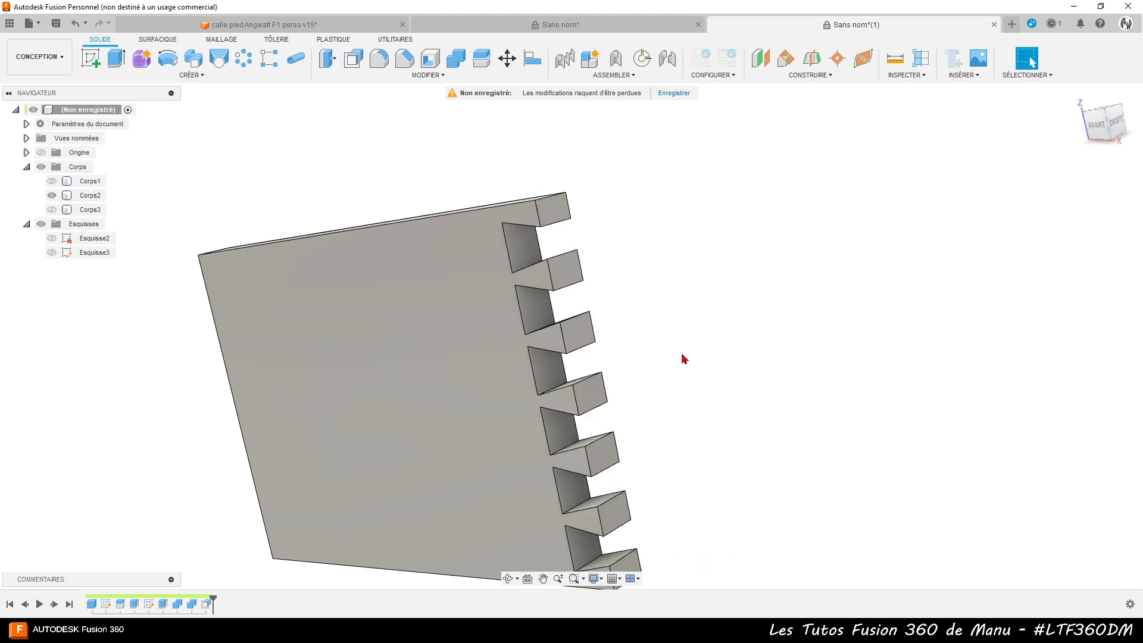
- Hide Corps2 and display only Corps1, with its jointed edge facing the view
scroll(360, 149, "down", 3)
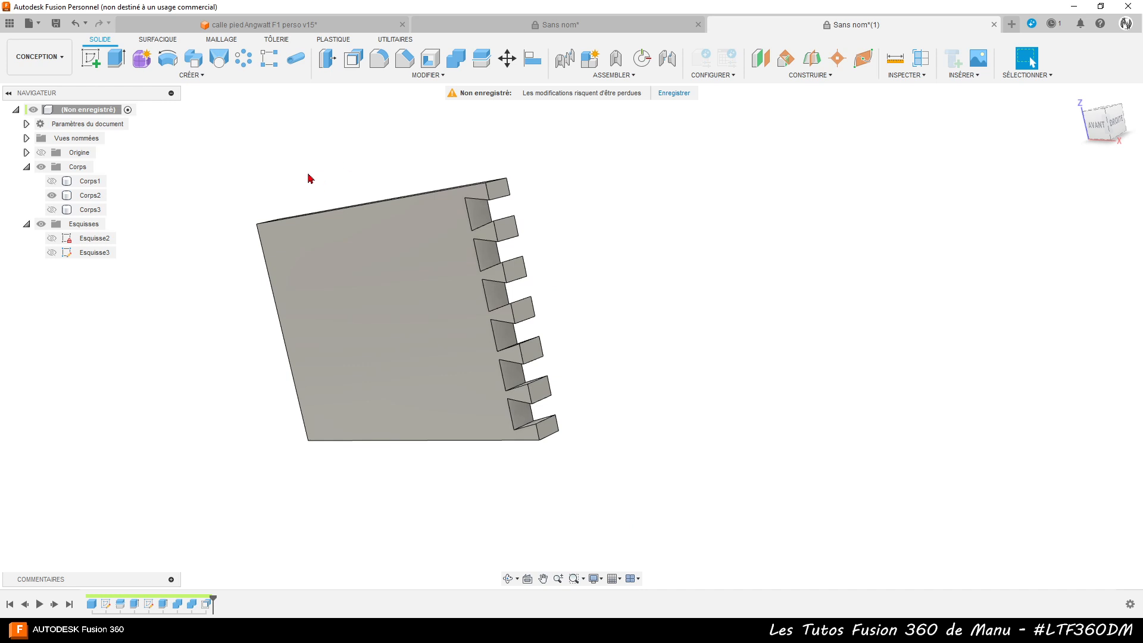
left_click(52, 195)
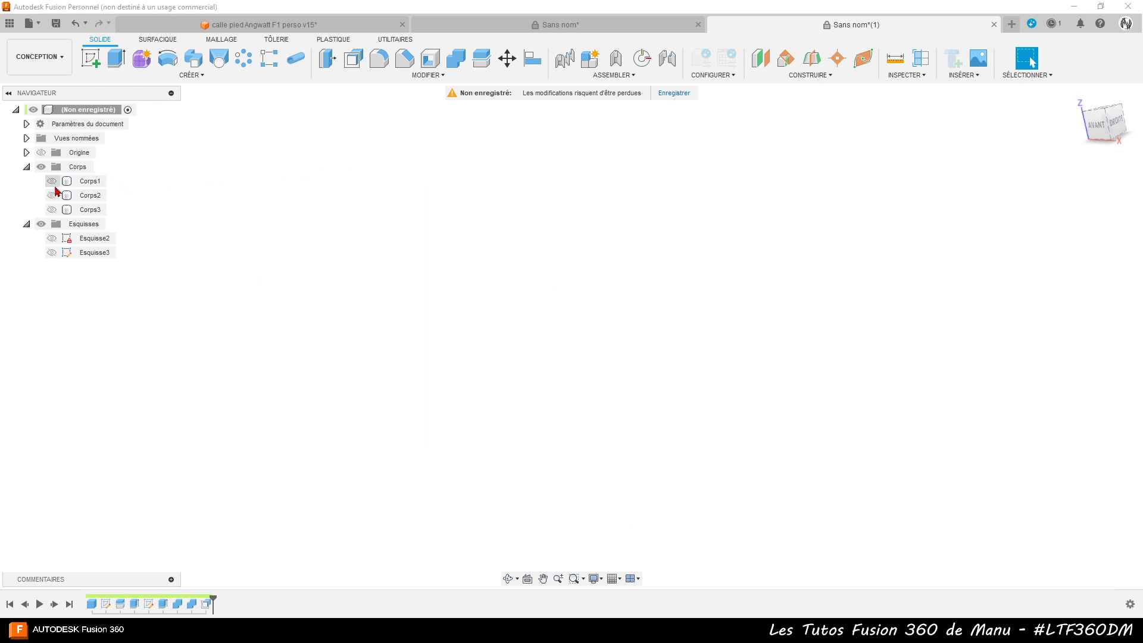
left_click(53, 182)
middle_click_drag(218, 281, 509, 314, "shift")
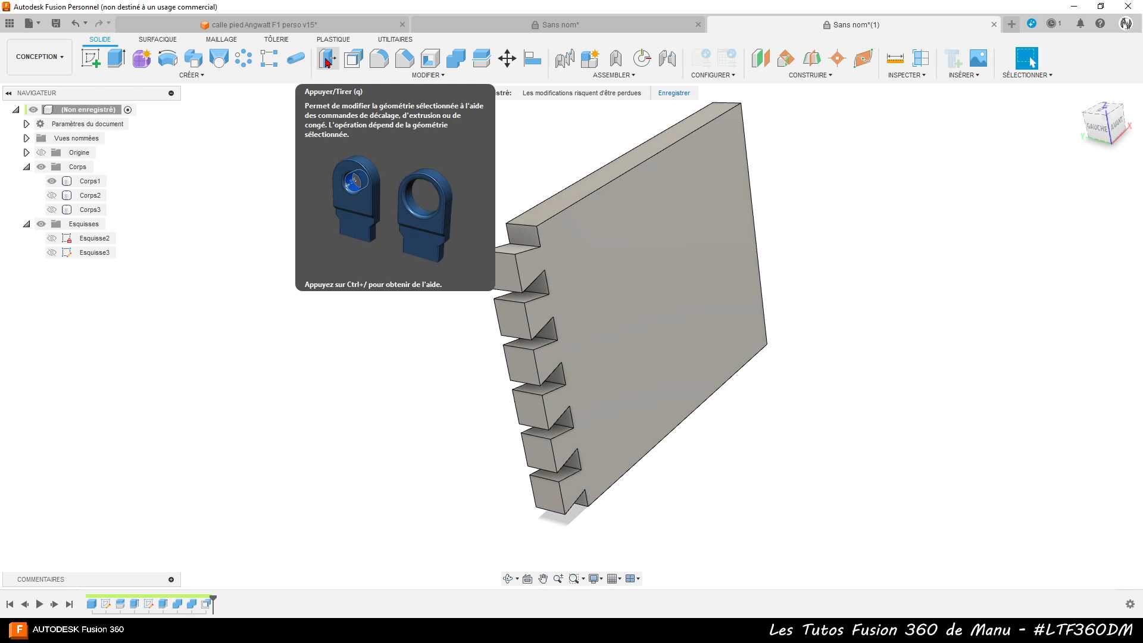
- Start a face offset on Corps1 with the upper shoulder, the recess between the top two tails, and their upward-facing sides and end faces
left_click(324, 64)
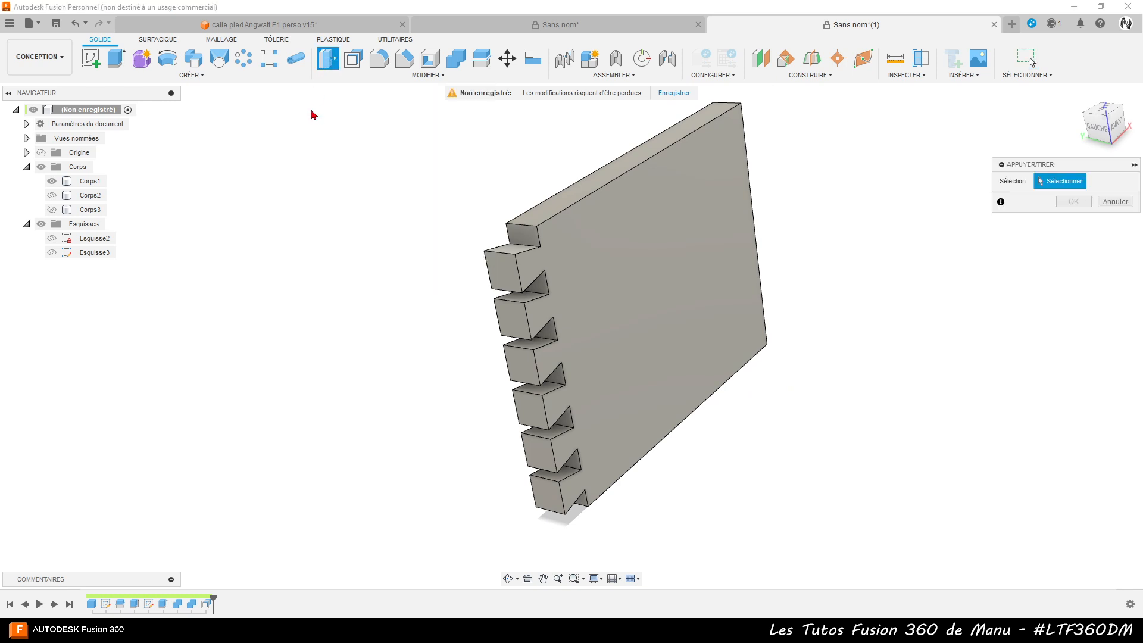
left_click(528, 237)
left_click(516, 248)
left_click(510, 271)
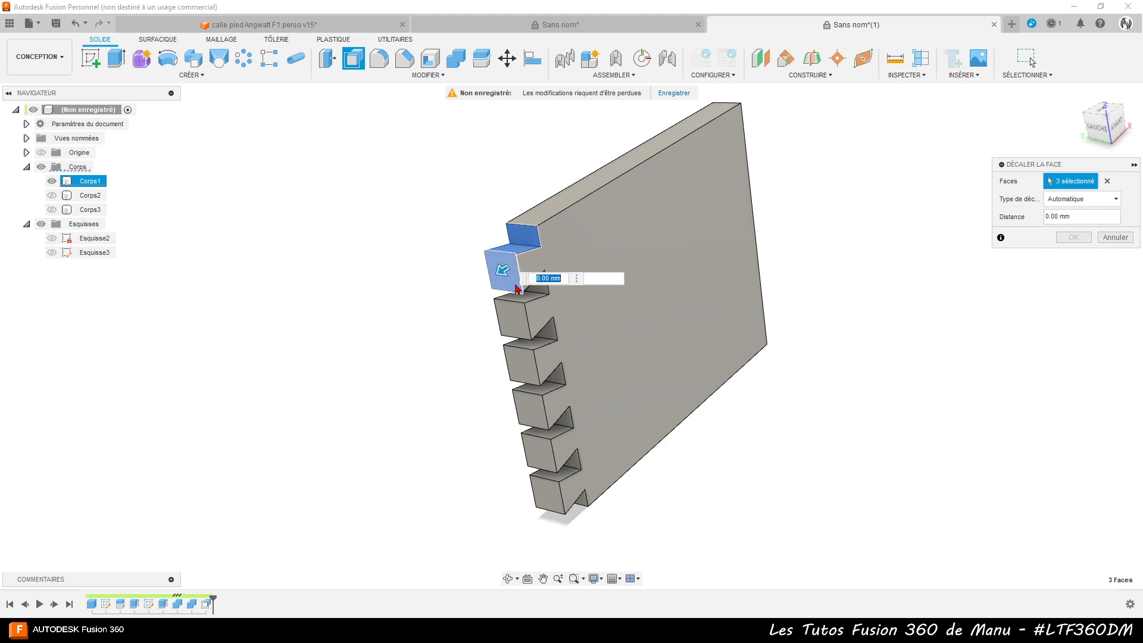
left_click(540, 288)
left_click(516, 296)
left_click(515, 329)
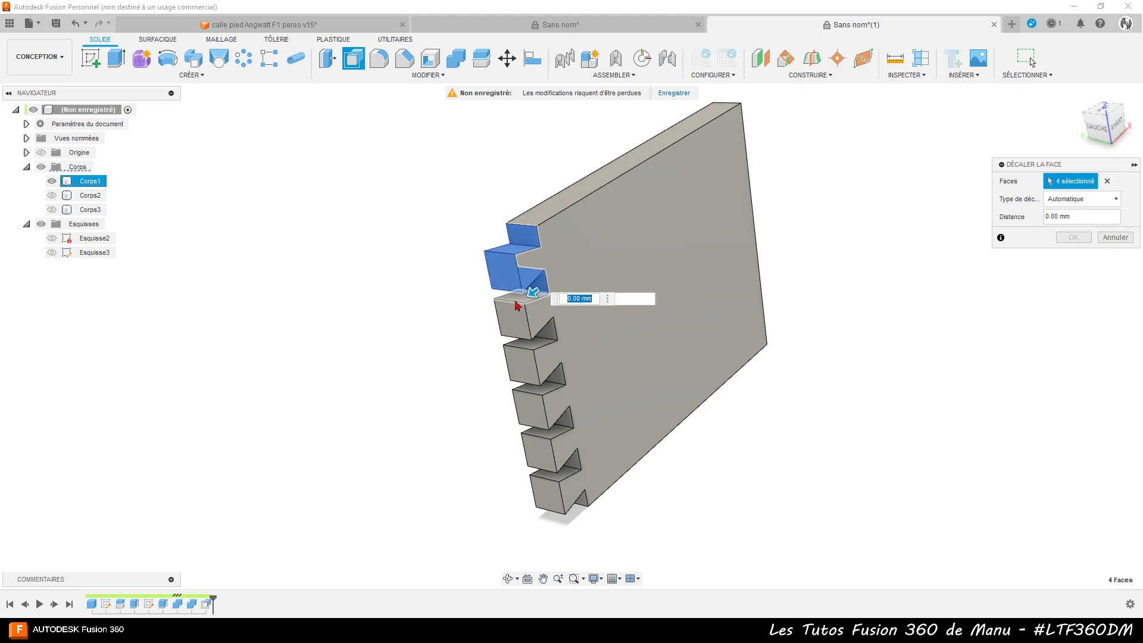
- Add the recesses, upward-facing sides and end faces of the third, fourth and fifth tails of Corps1 to the offset selection
scroll(517, 330, "up", 3)
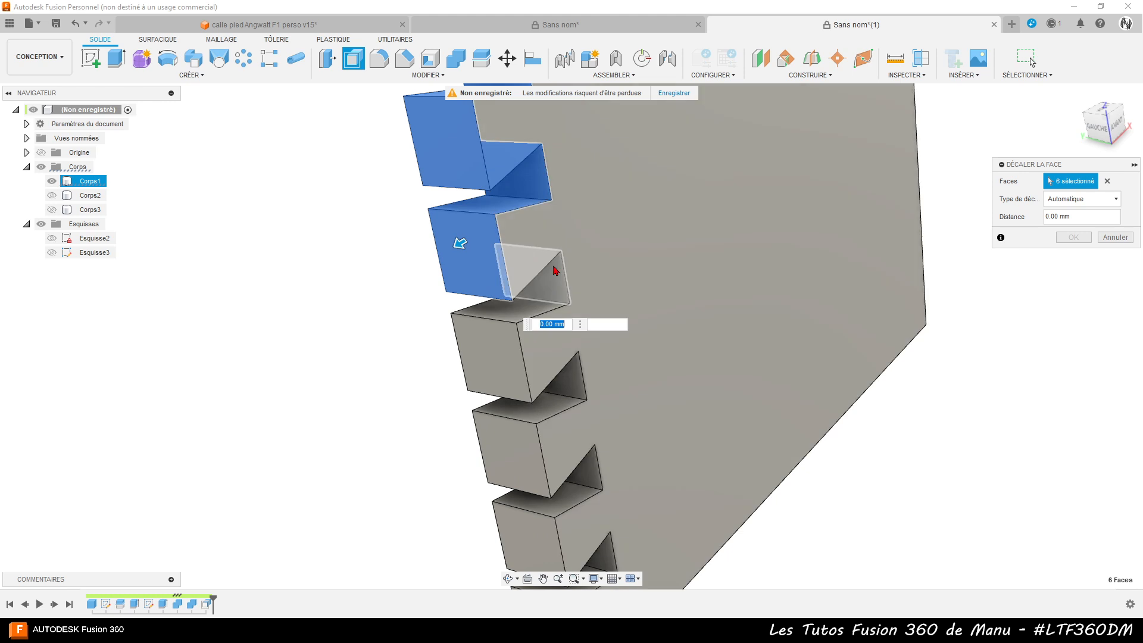
left_click(550, 287)
left_click(509, 321)
left_click(498, 363)
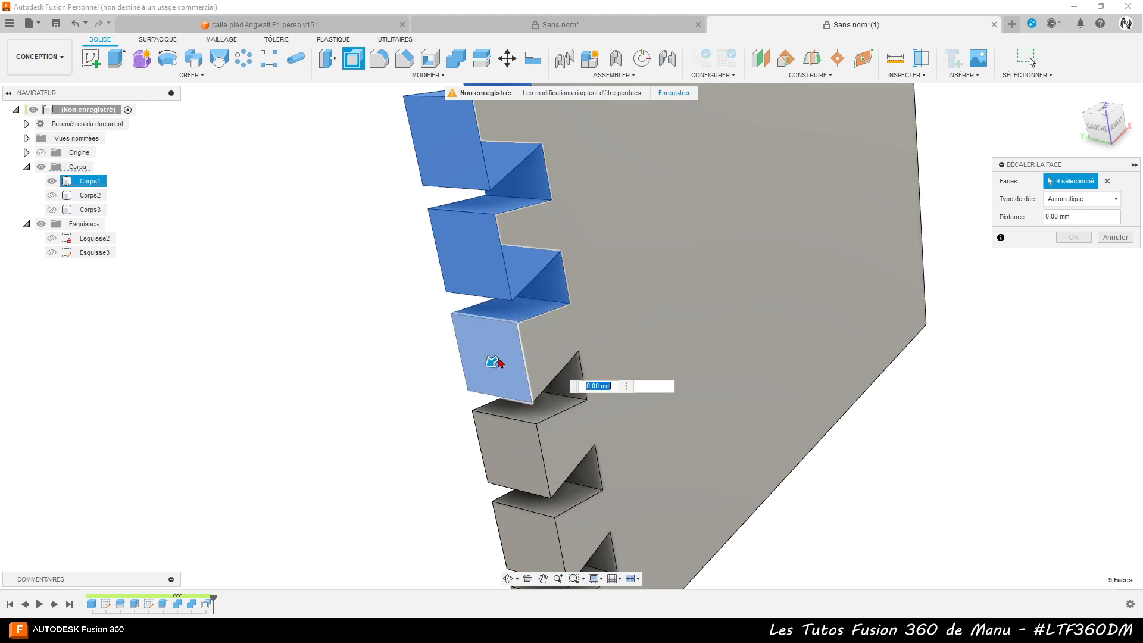
left_click(553, 381)
left_click(546, 418)
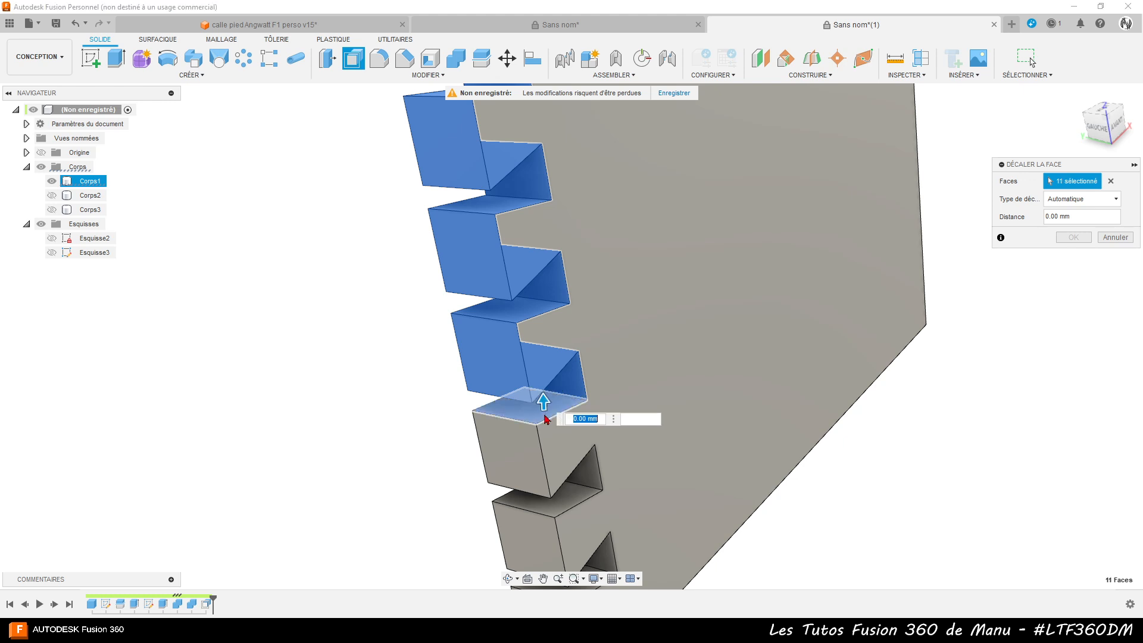
left_click(523, 459)
left_click(581, 488)
left_click(565, 503)
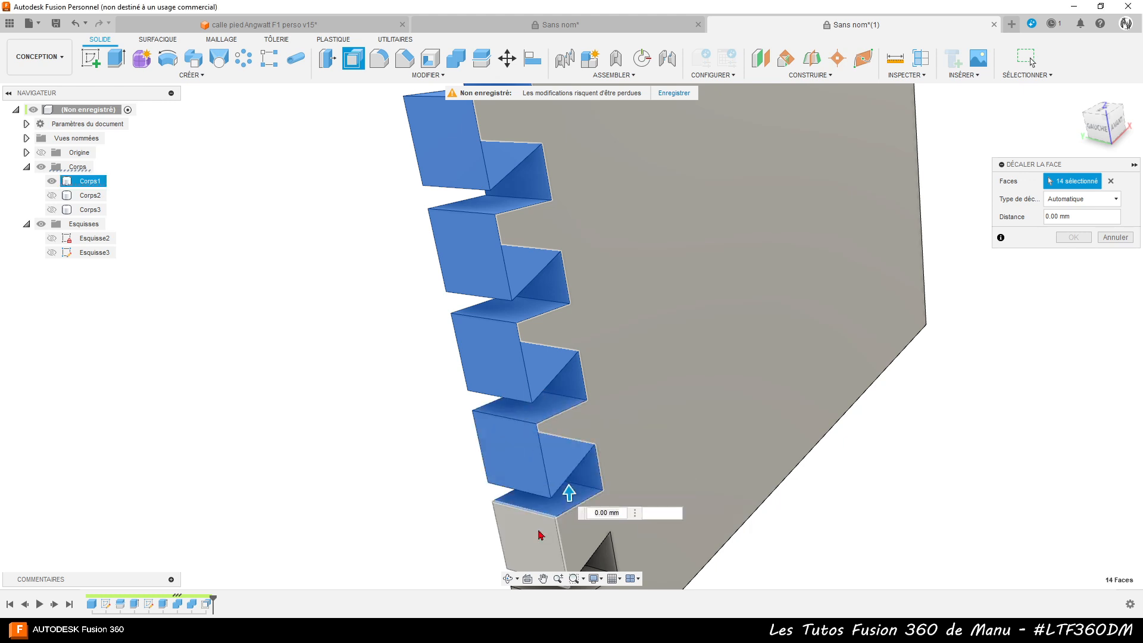
left_click(537, 533)
- Add the recess above the lowest tail, all its exposed sides, its end face and the lower shoulder face to the offset selection
scroll(510, 375, "down", 3)
scroll(559, 543, "up", 3)
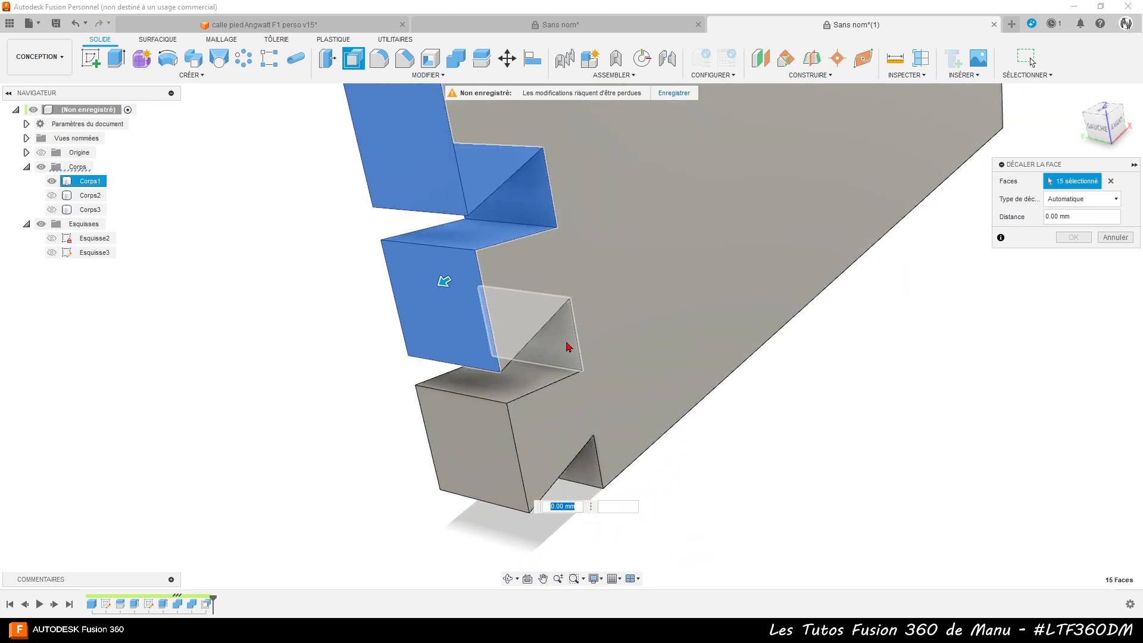
left_click(572, 338)
left_click(536, 380)
left_click(487, 445)
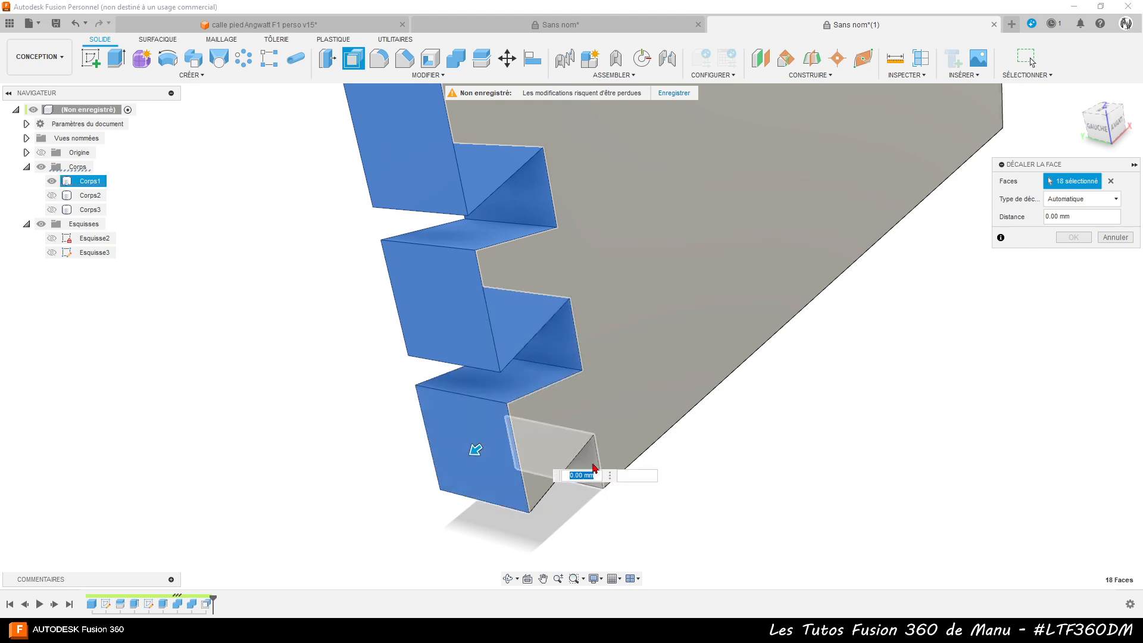
left_click(568, 461)
middle_click_drag(583, 500, 551, 457, "shift")
left_click(539, 480)
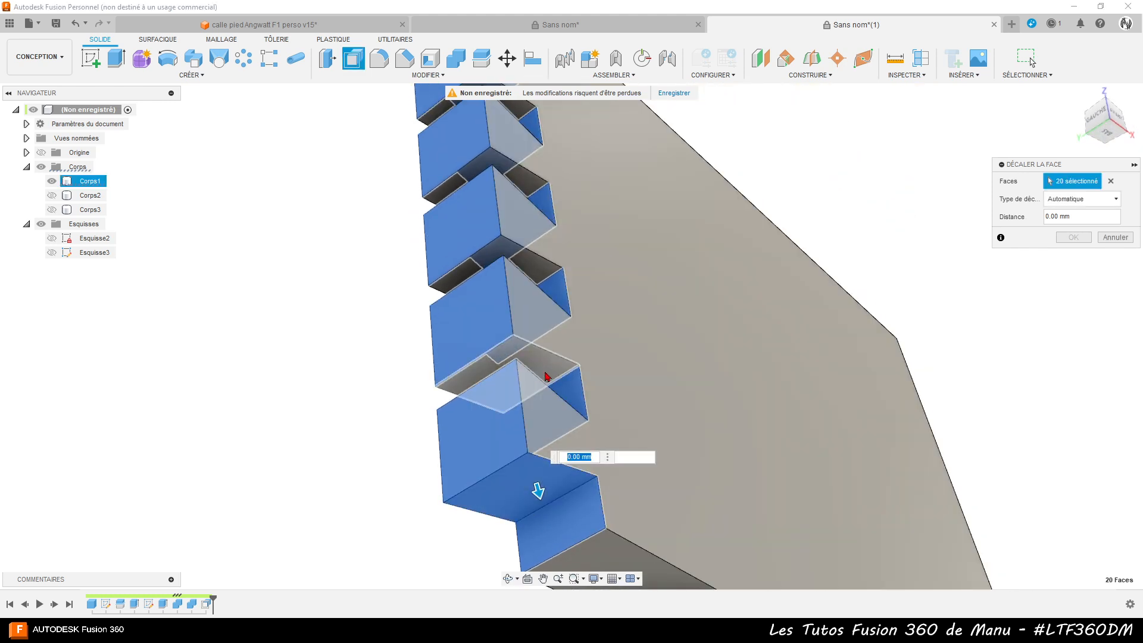
- Add the downward-facing sides of the other five tails to the selection and offset all selected faces inward for clearance
left_click(527, 375)
left_click(534, 270)
left_click(527, 184)
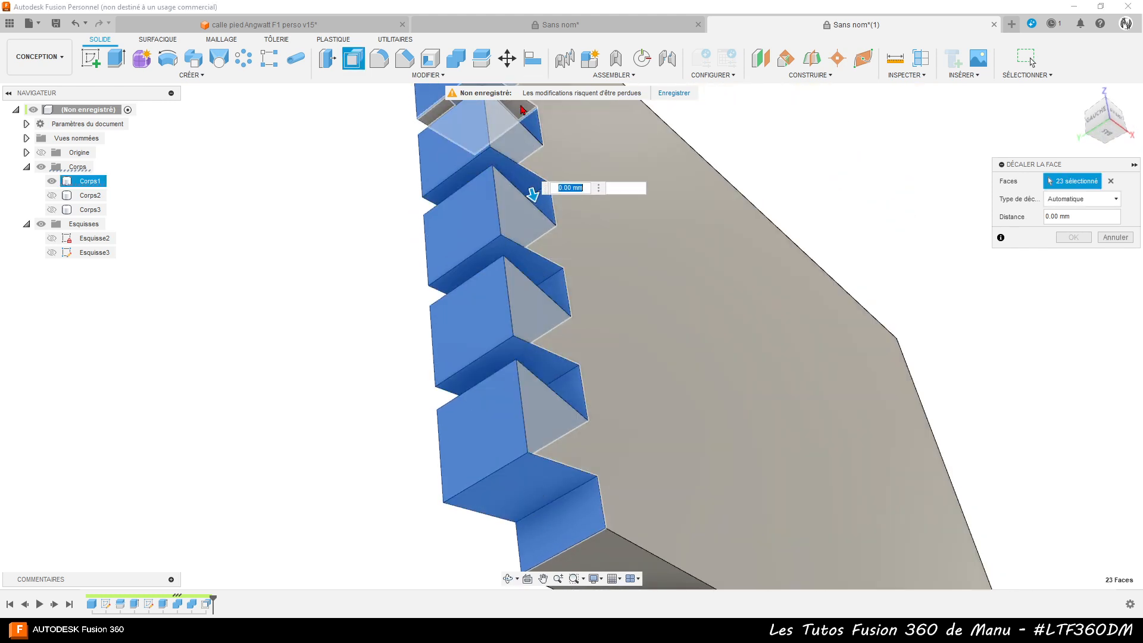
left_click(523, 109)
scroll(434, 262, "down", 5)
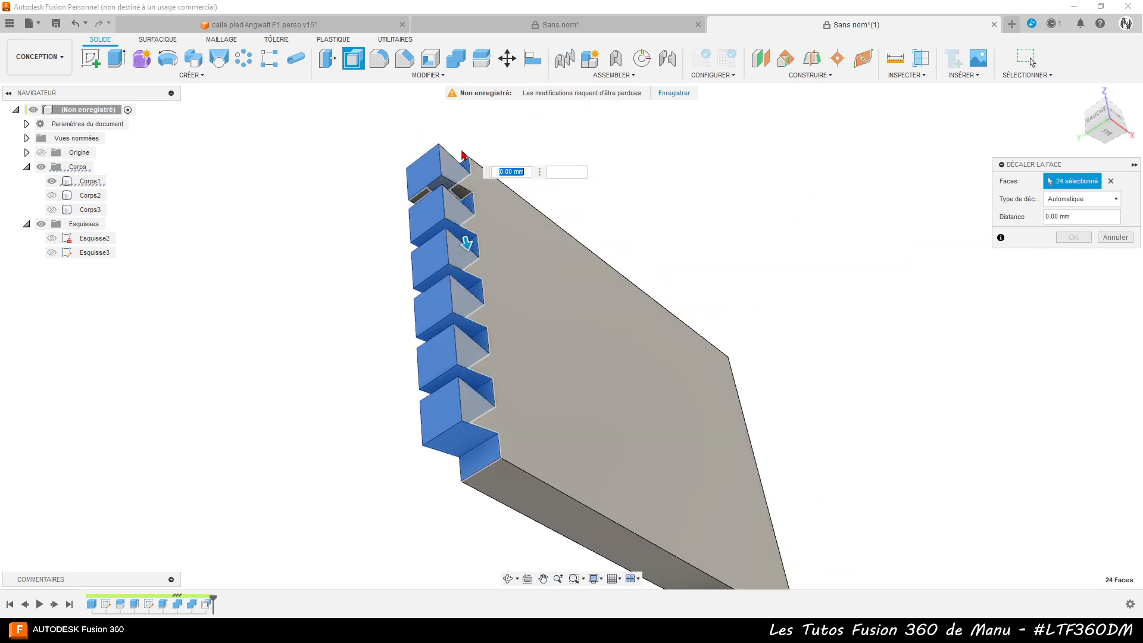
scroll(465, 237, "up", 5)
left_click(465, 237)
scroll(349, 155, "down", 3)
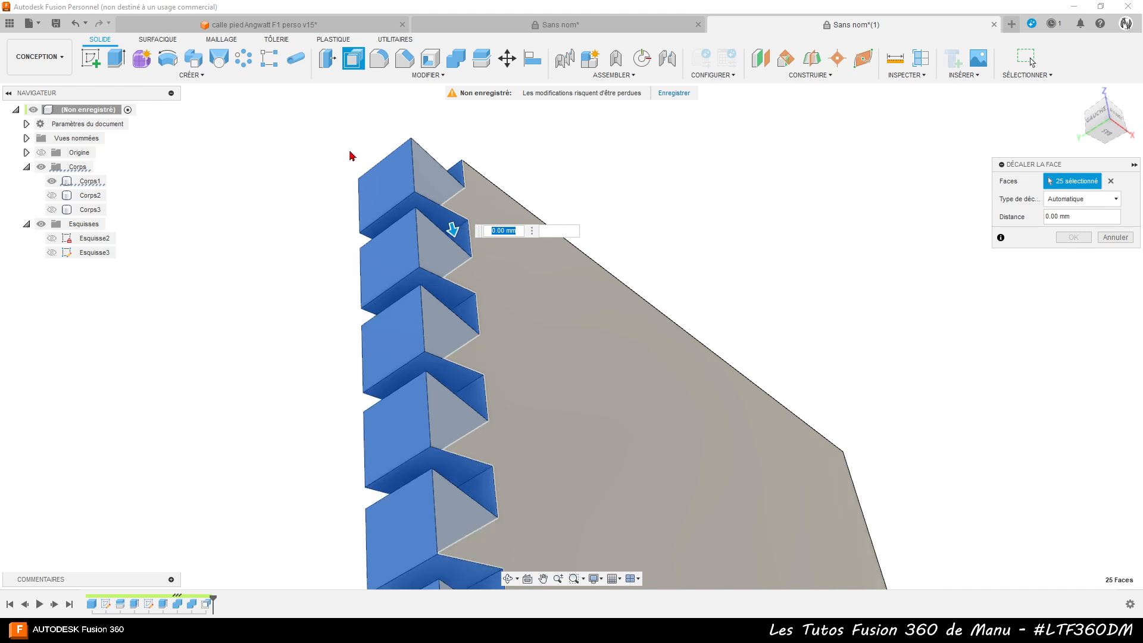
scroll(563, 140, "down", 2)
middle_click_drag(583, 206, 755, 286, "shift")
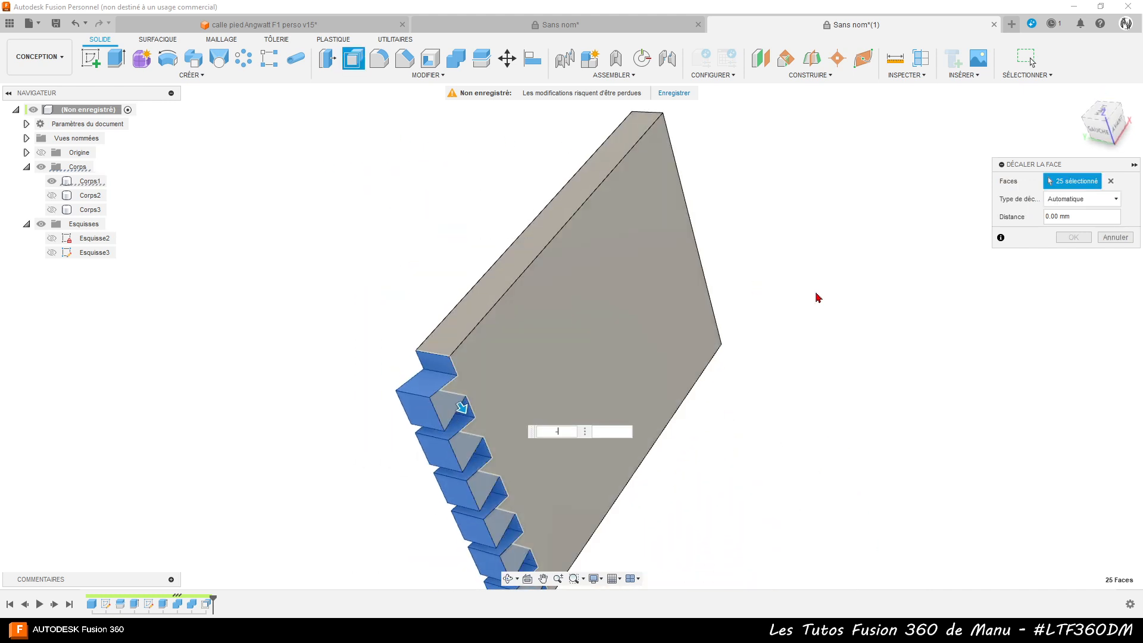
key("Return")
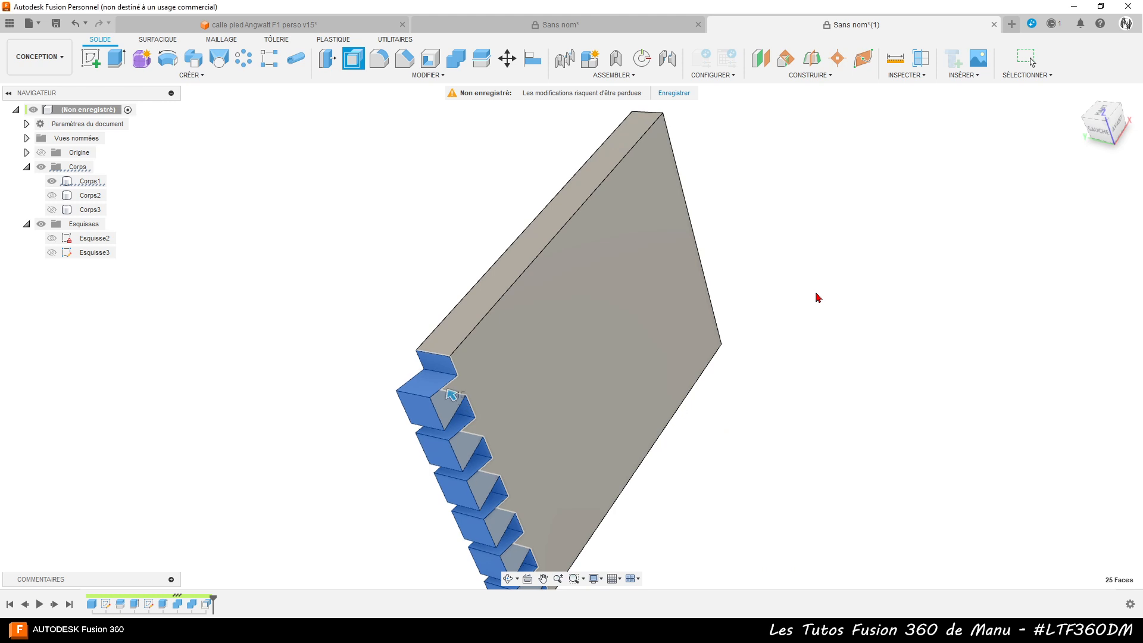
- Show Corps2 again alongside Corps1 and display both boards from the front
left_click(51, 198)
left_click(51, 196)
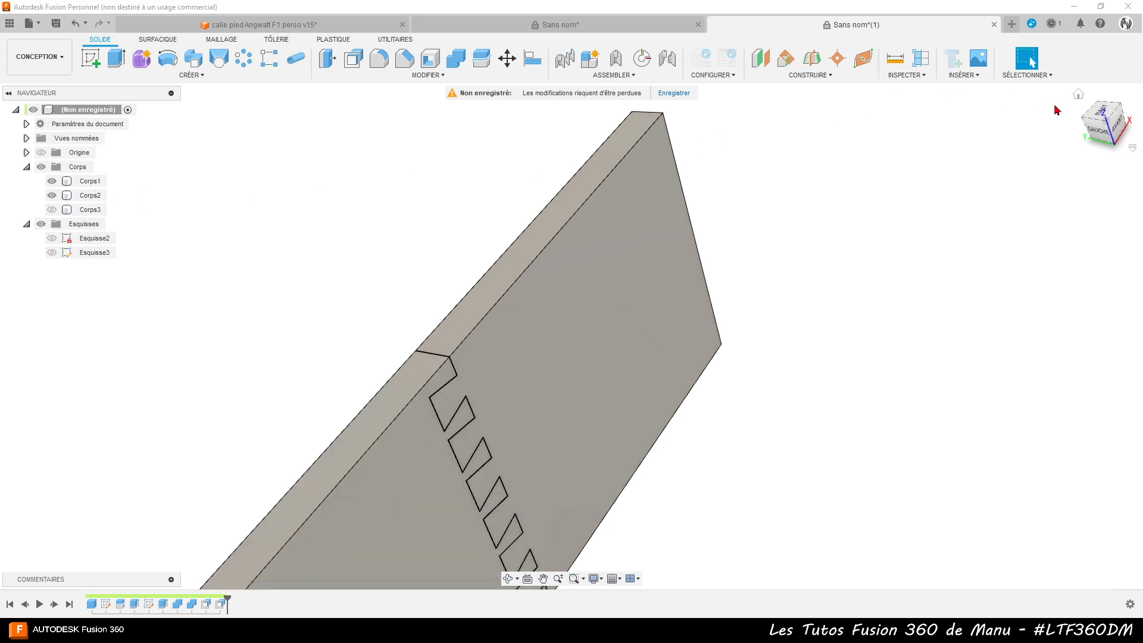
left_click(1119, 128)
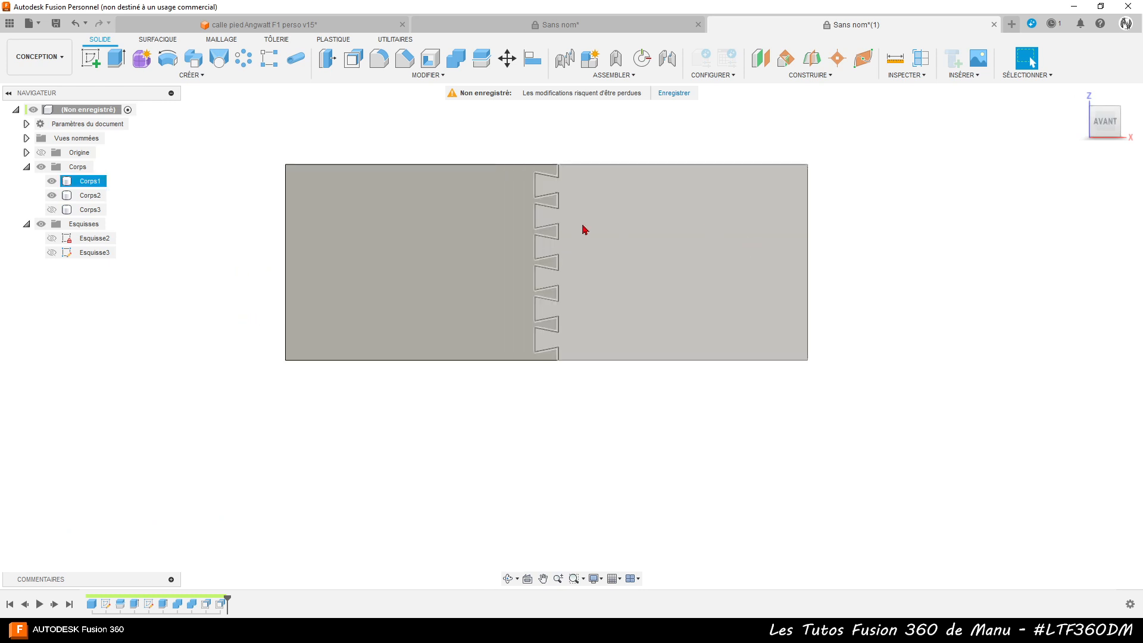
- Examine the clearance between the dovetails of Corps1 and Corps2 up close and along the whole joint, highlighting each board for contrast
scroll(573, 238, "up", 4)
scroll(572, 238, "up", 6)
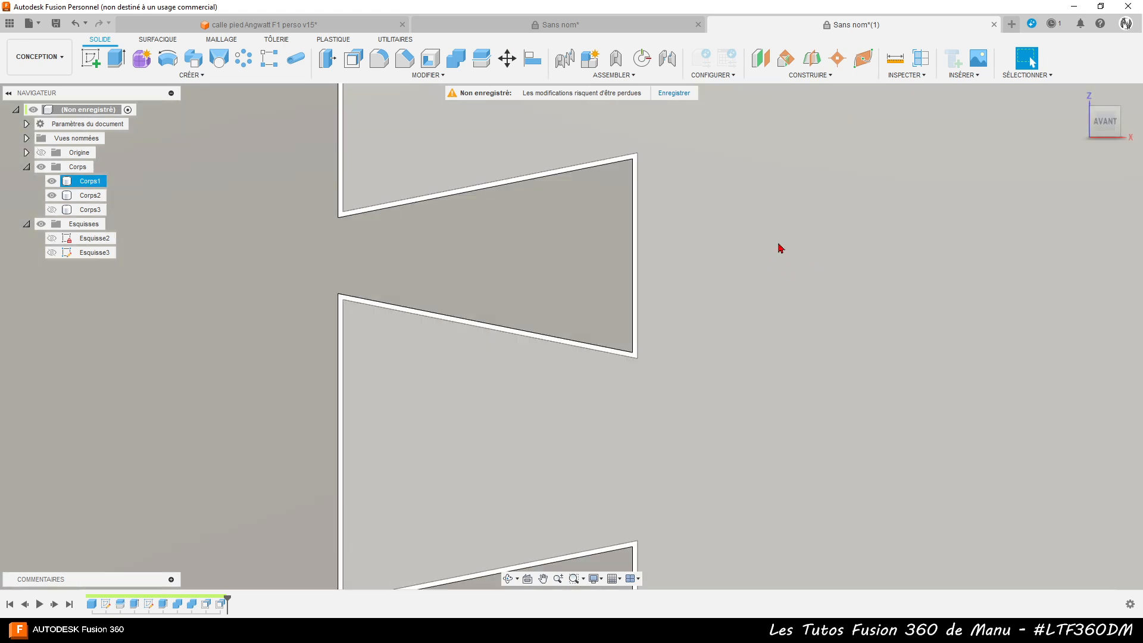
scroll(691, 277, "down", 2)
scroll(499, 283, "down", 5)
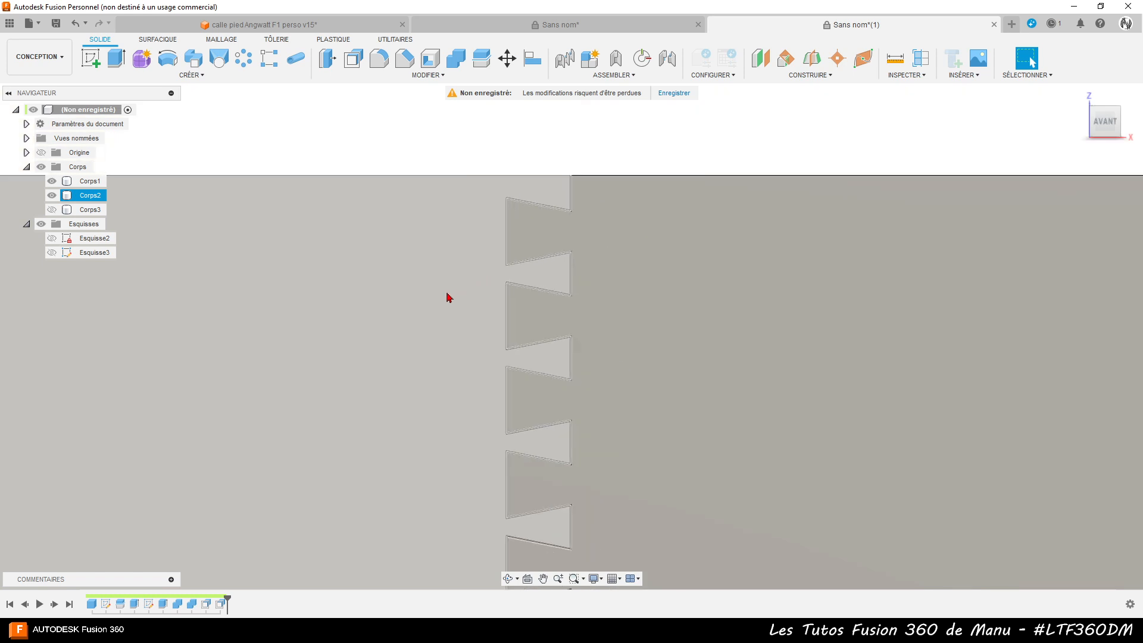
left_click(652, 215)
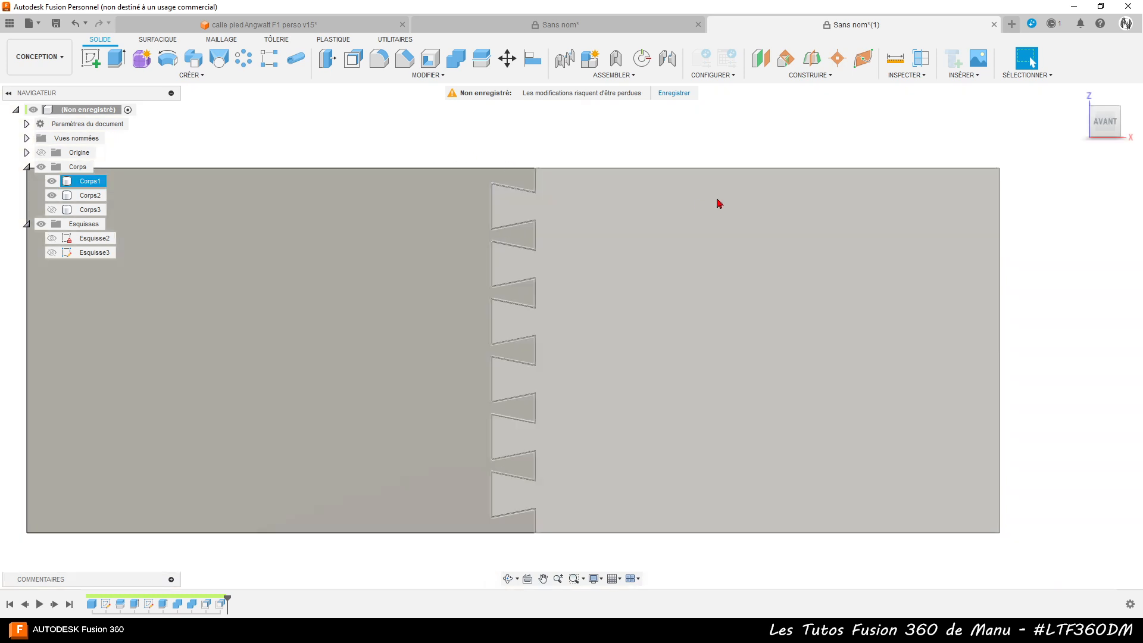
left_click(813, 153)
scroll(838, 135, "down", 1)
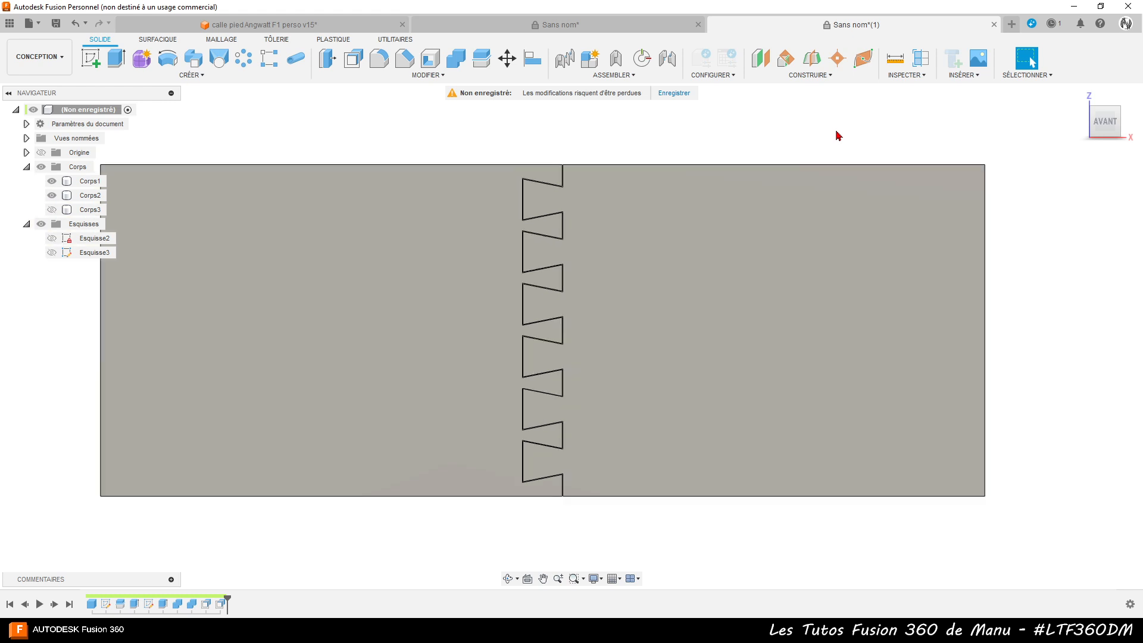
left_click(788, 196)
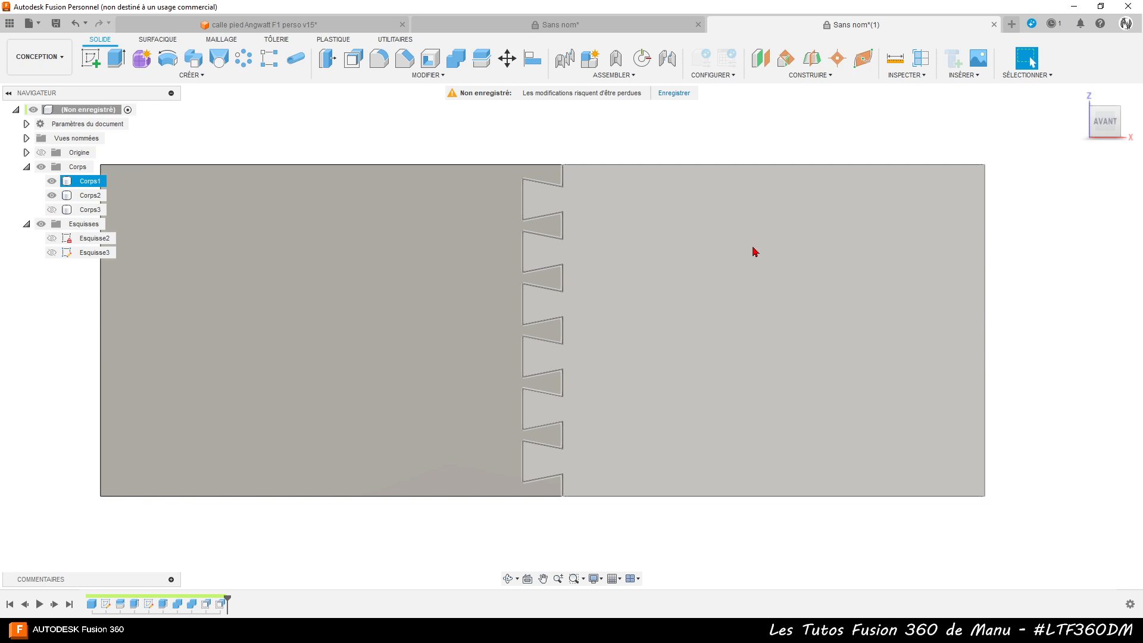
left_click(648, 520)
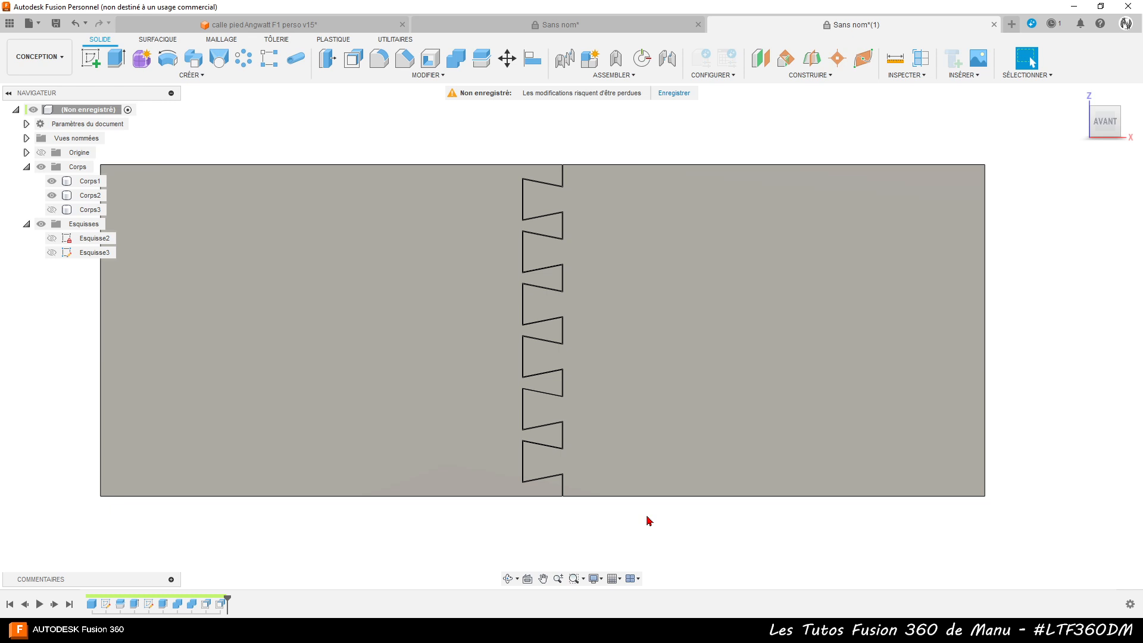
scroll(649, 520, "down", 1)
left_click(694, 378)
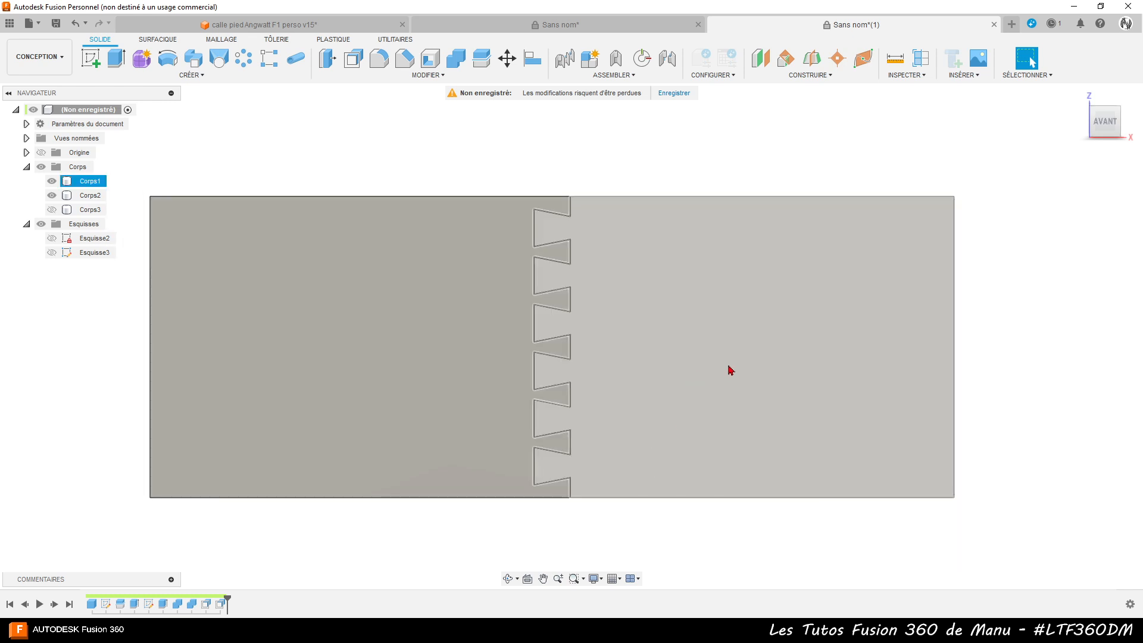